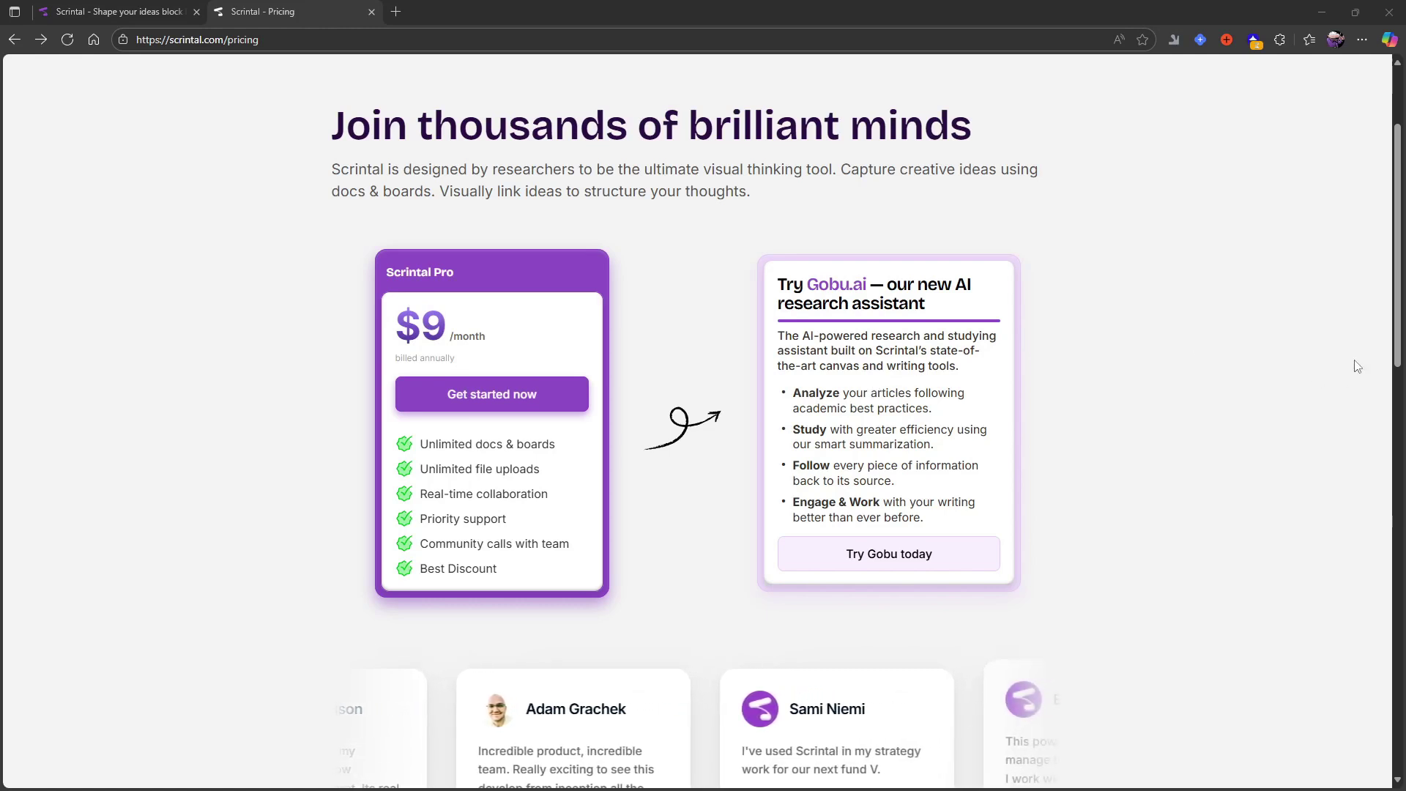
Visit the Scrintal homepage, then return to the pricing page
scroll(1348, 373, "up", 1)
scroll(1286, 406, "down", 1)
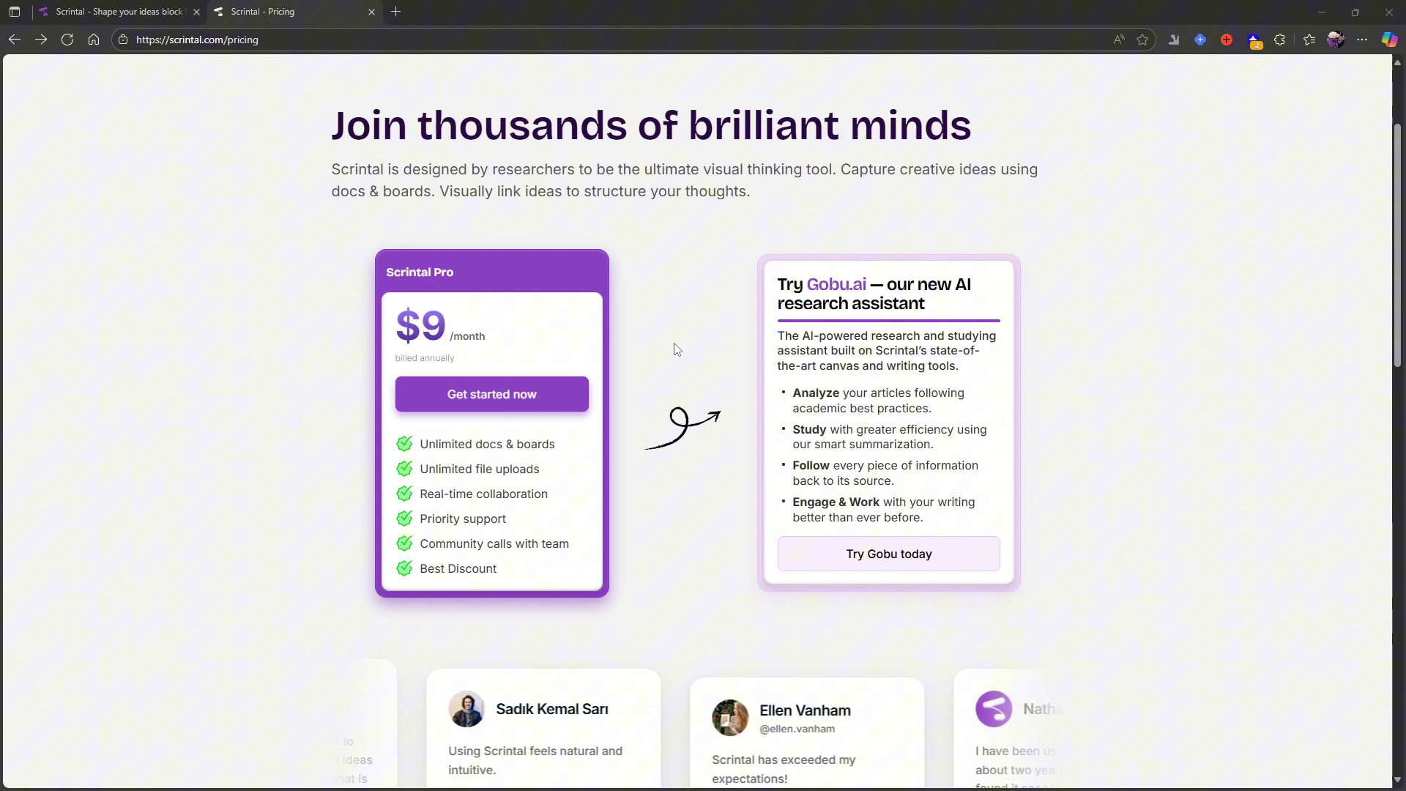
scroll(714, 214, "up", 2)
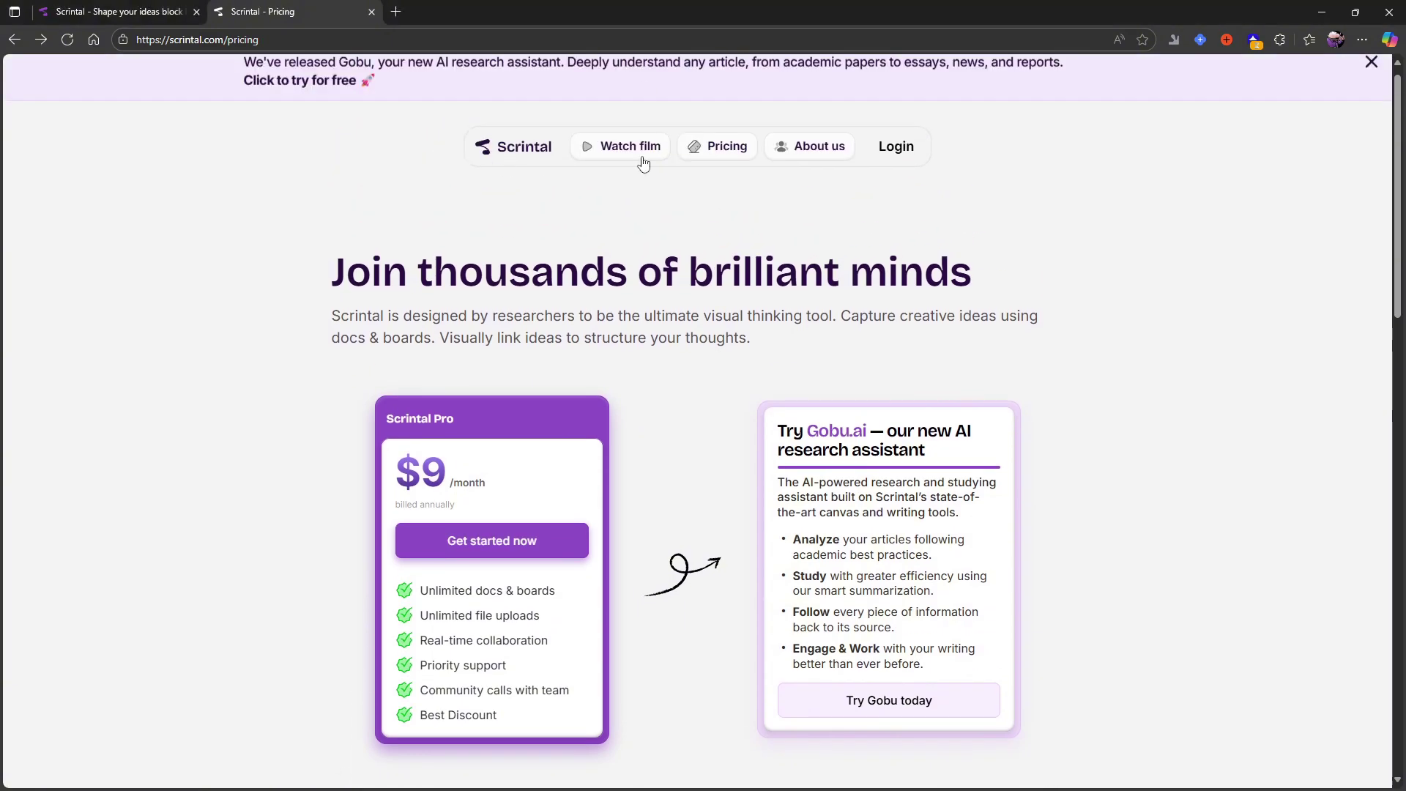
left_click(506, 151)
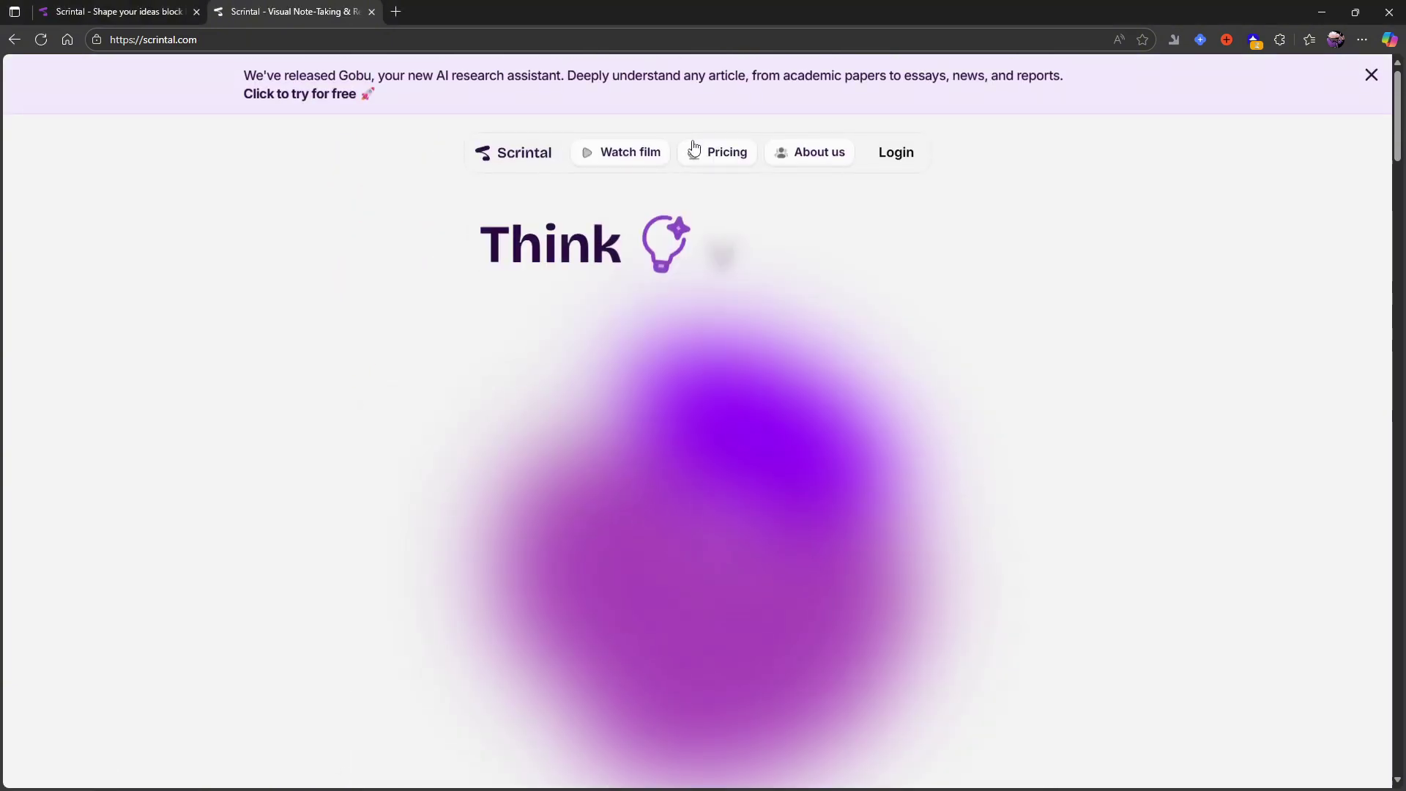
left_click(725, 154)
Expand and collapse the student discount and cancellation/refund FAQ answers on the pricing page
scroll(725, 158, "down", 2)
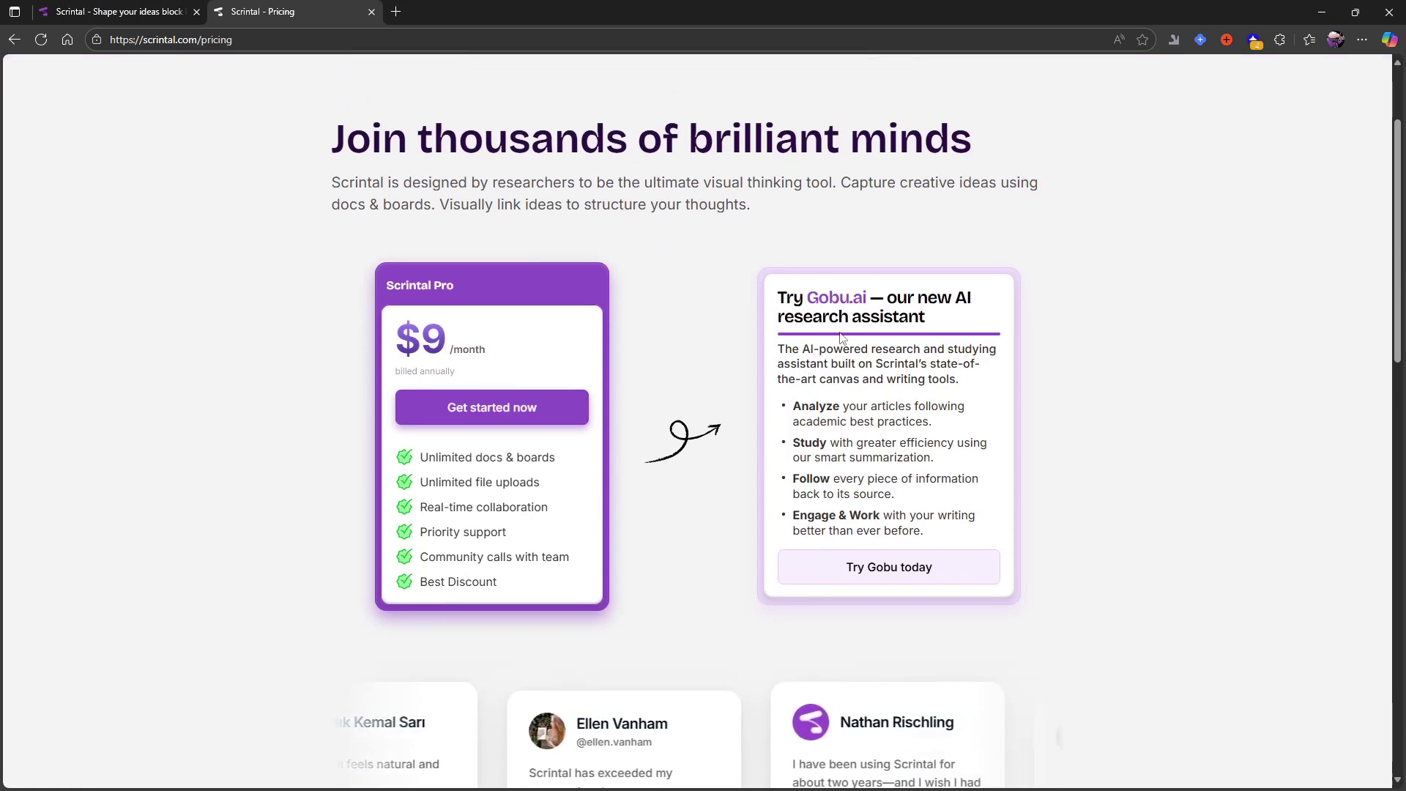
scroll(769, 393, "down", 10)
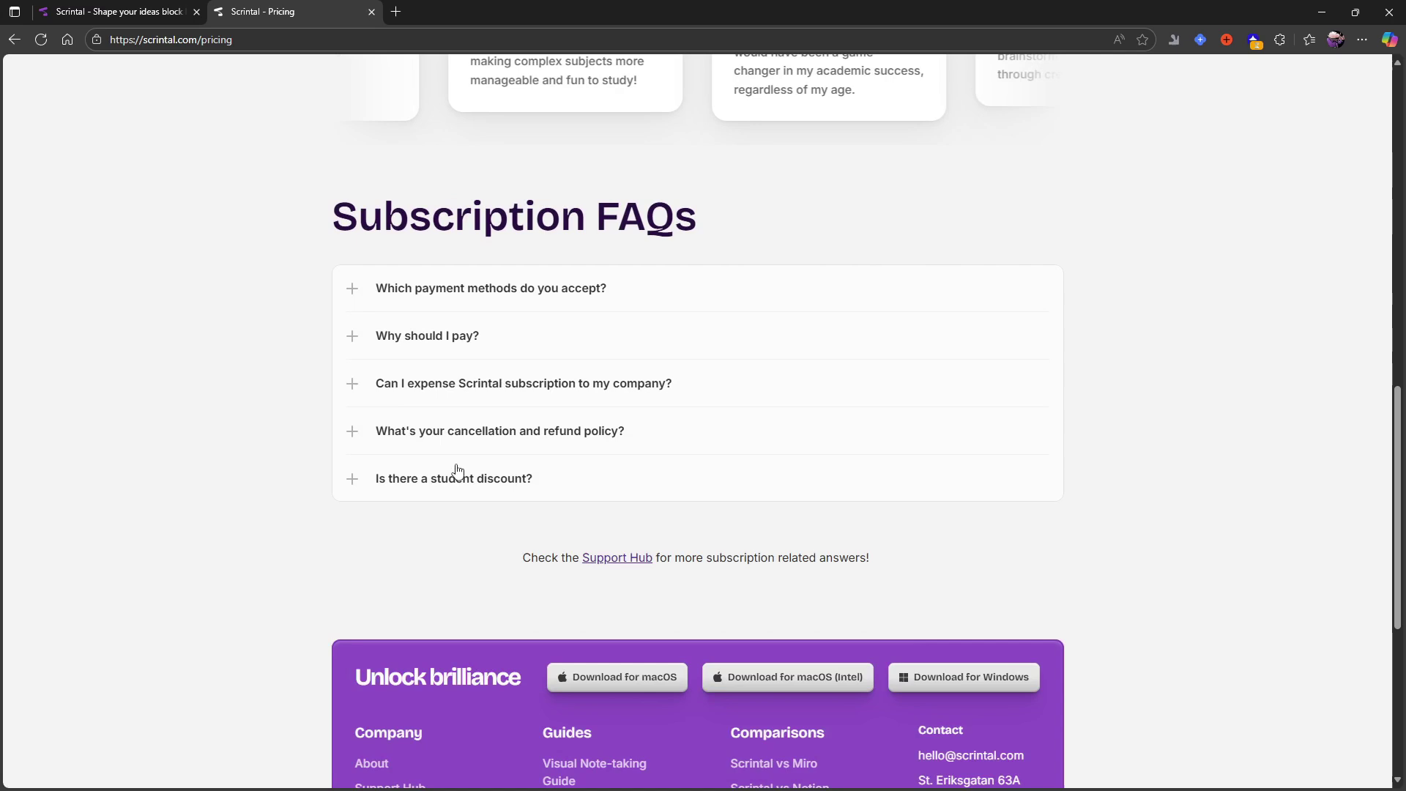
left_click(464, 482)
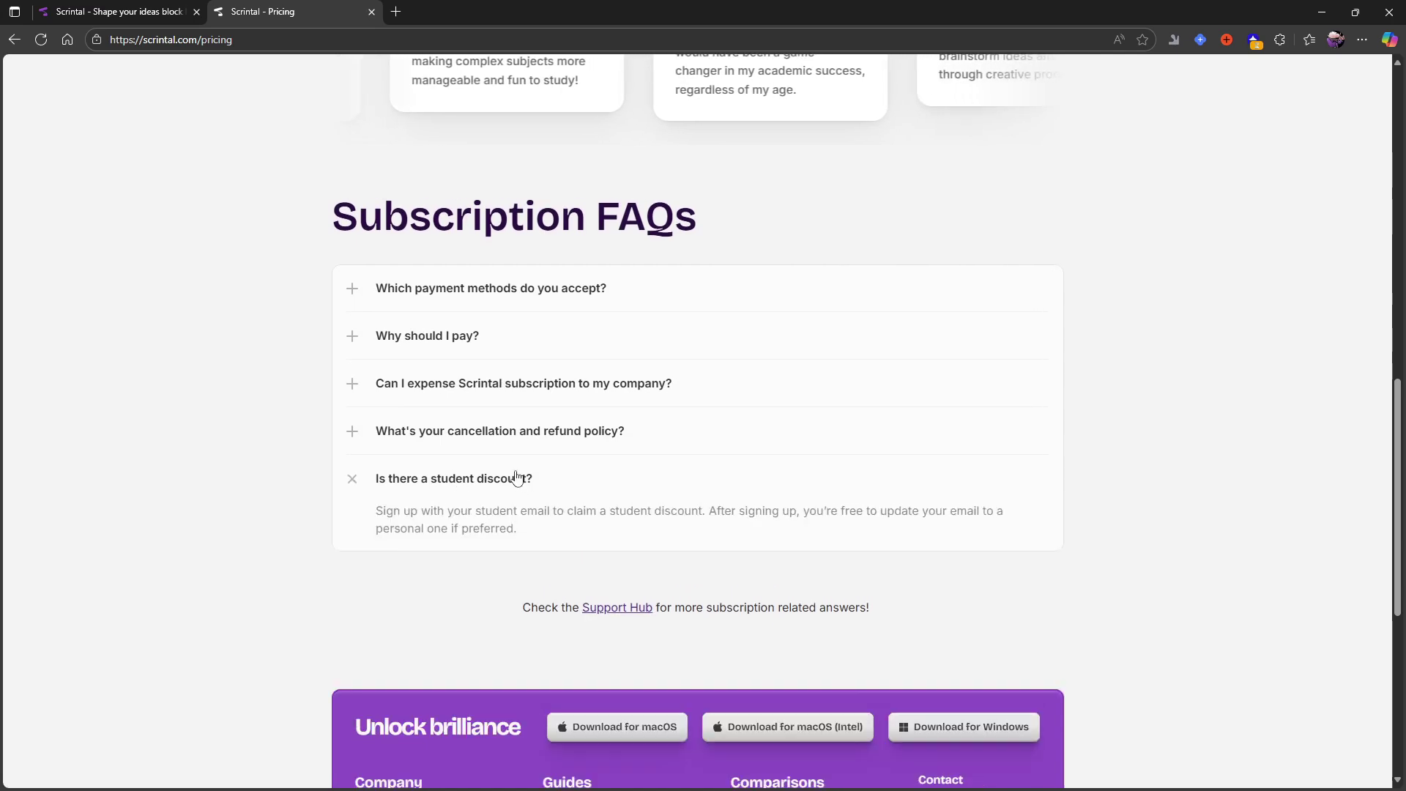
left_click(488, 487)
scroll(489, 486, "up", 1)
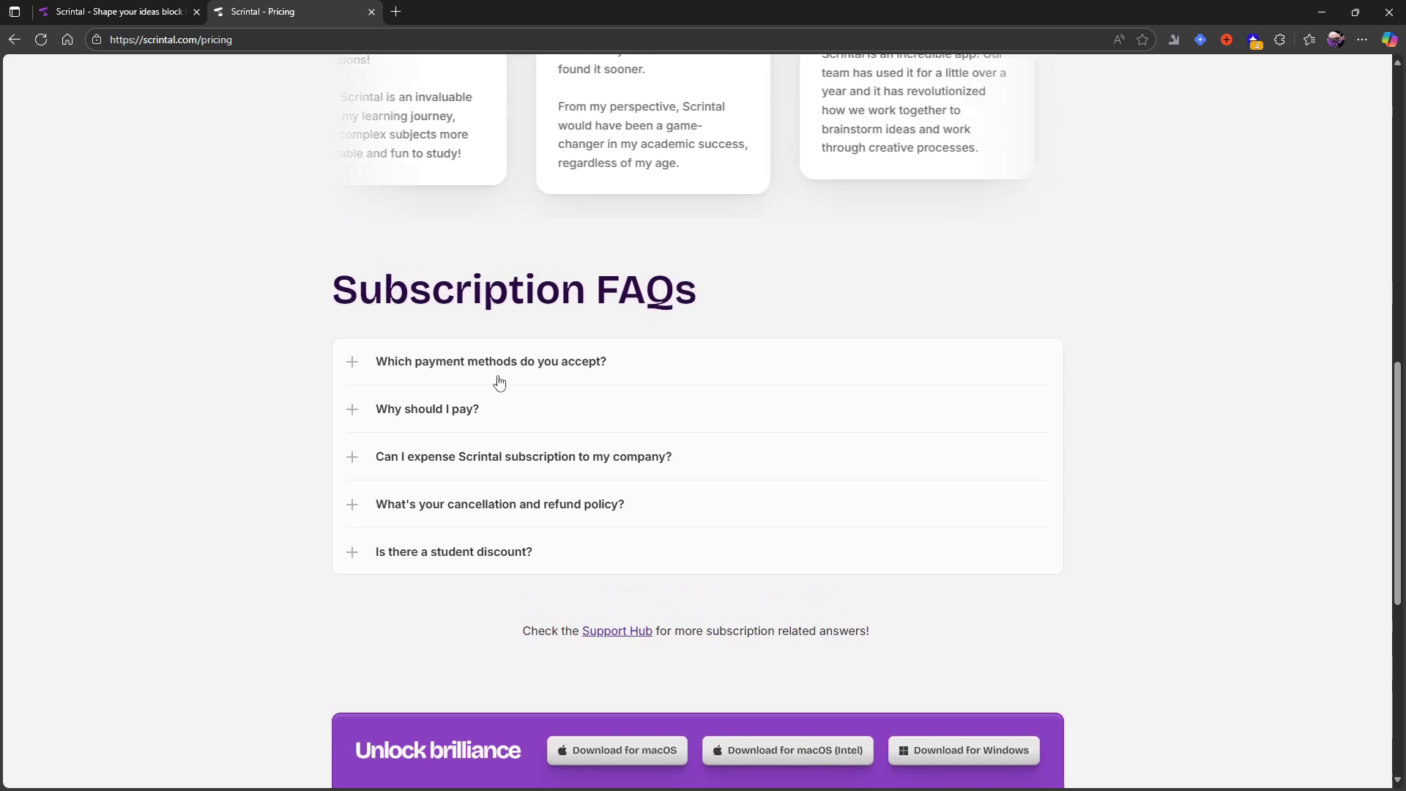
left_click(488, 513)
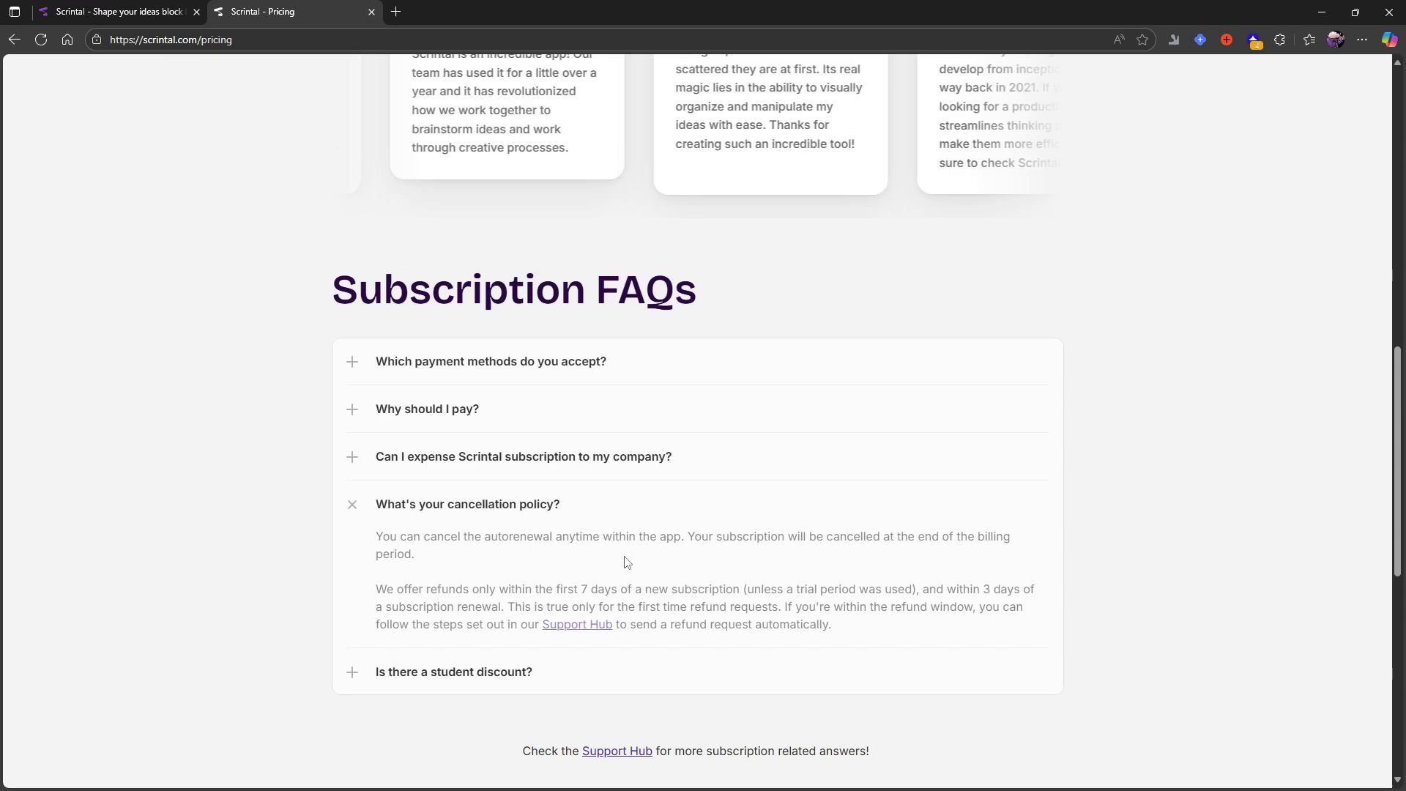
left_click(584, 512)
Scroll back to the top and switch to the tab holding the Resources board
scroll(552, 477, "up", 4)
scroll(555, 472, "up", 4)
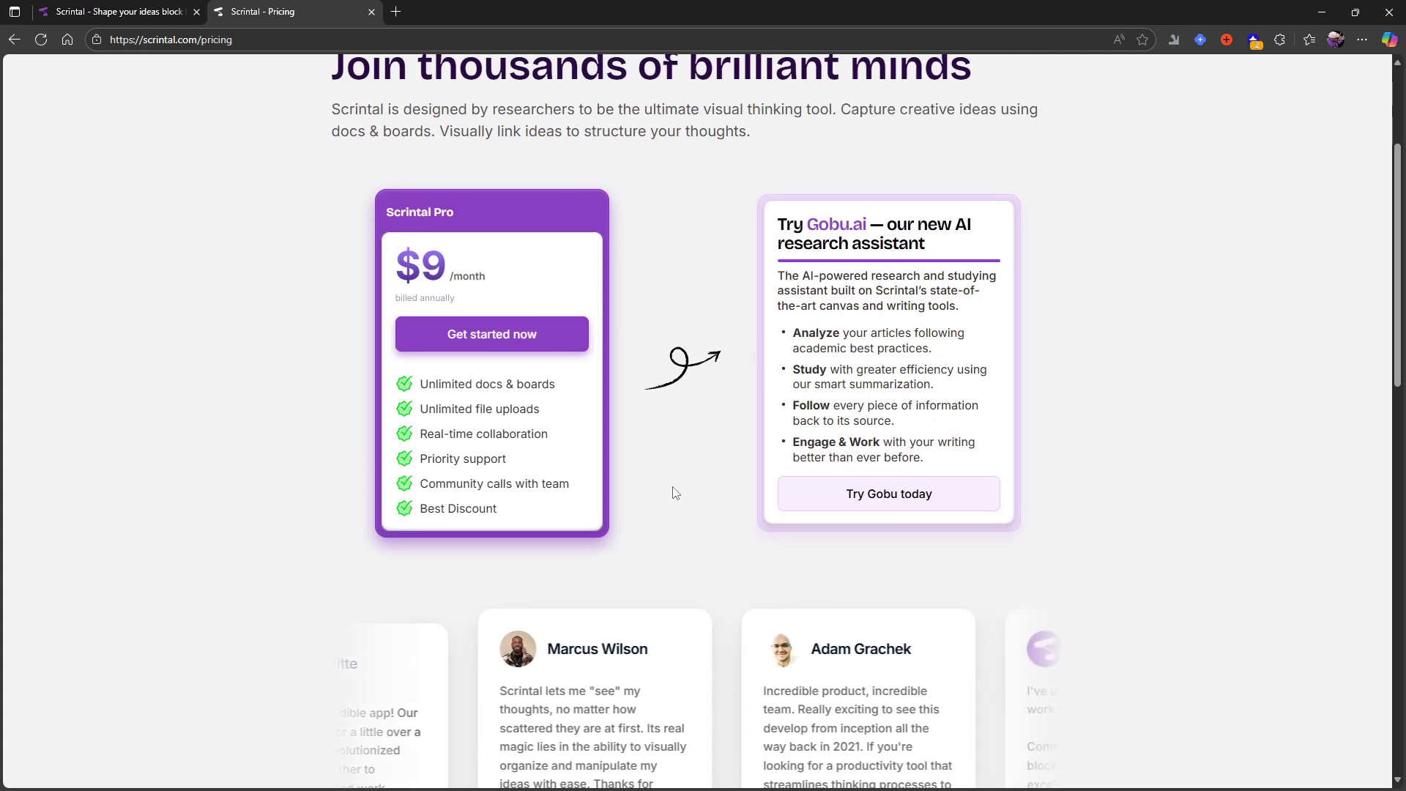
scroll(659, 487, "up", 1)
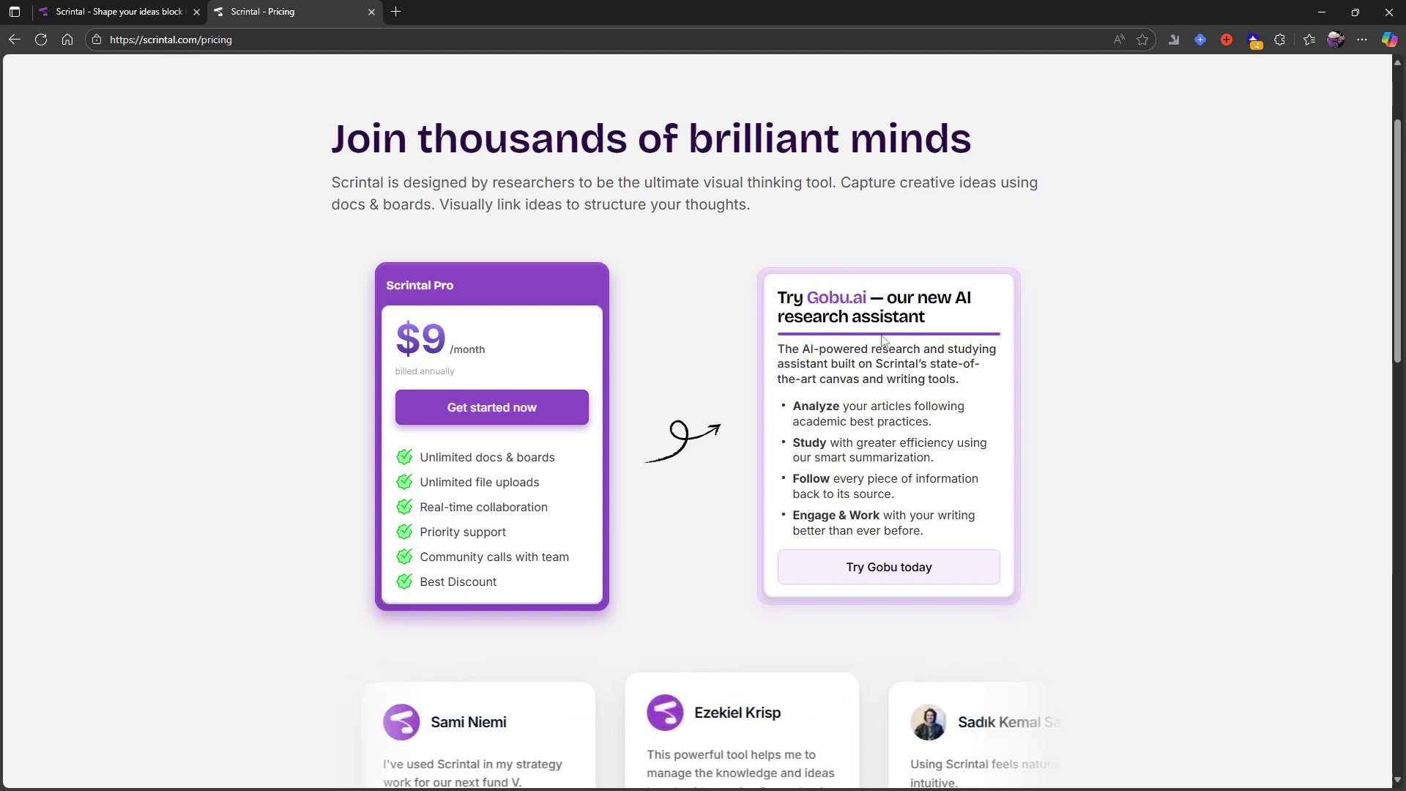
left_click(117, 12)
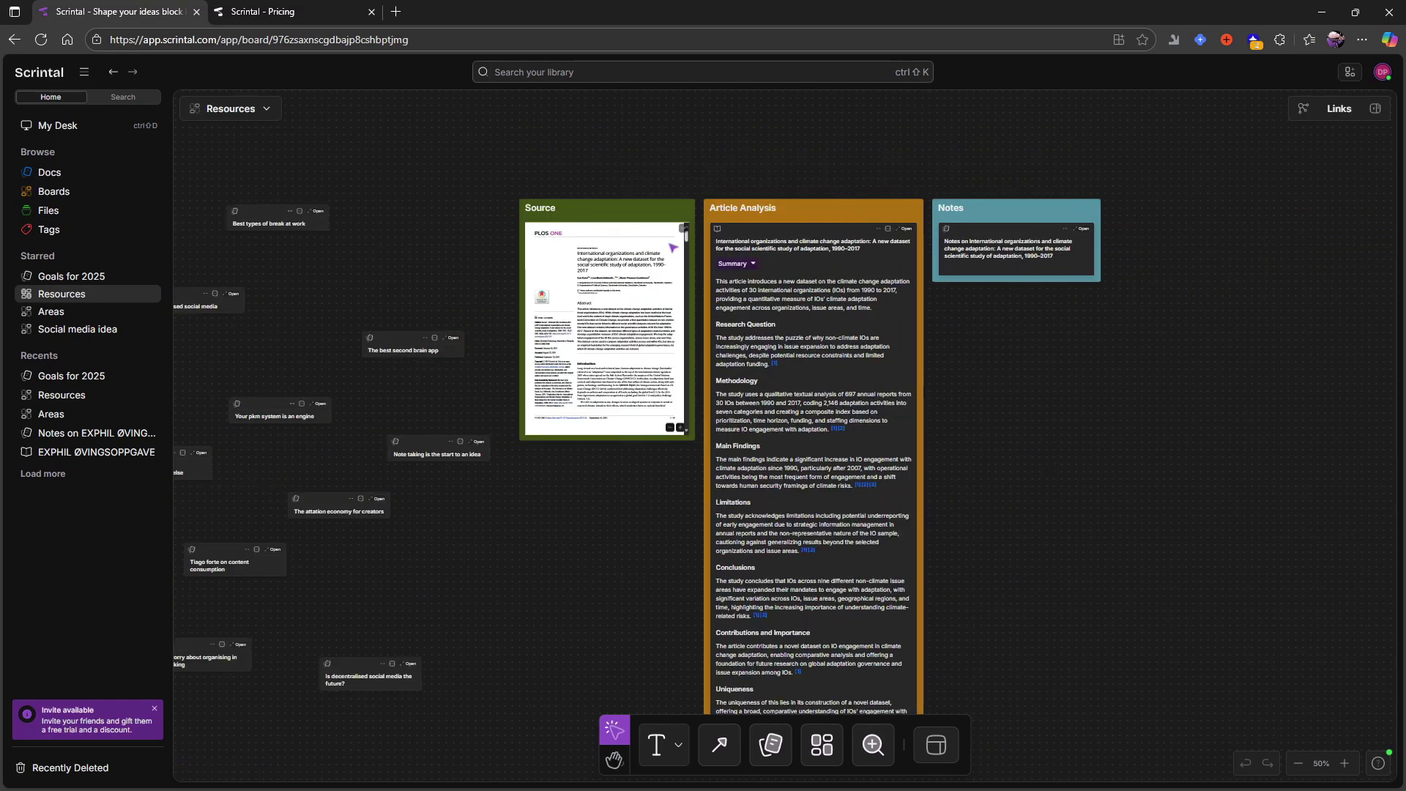
double_click(626, 281)
scroll(842, 292, "down", 10)
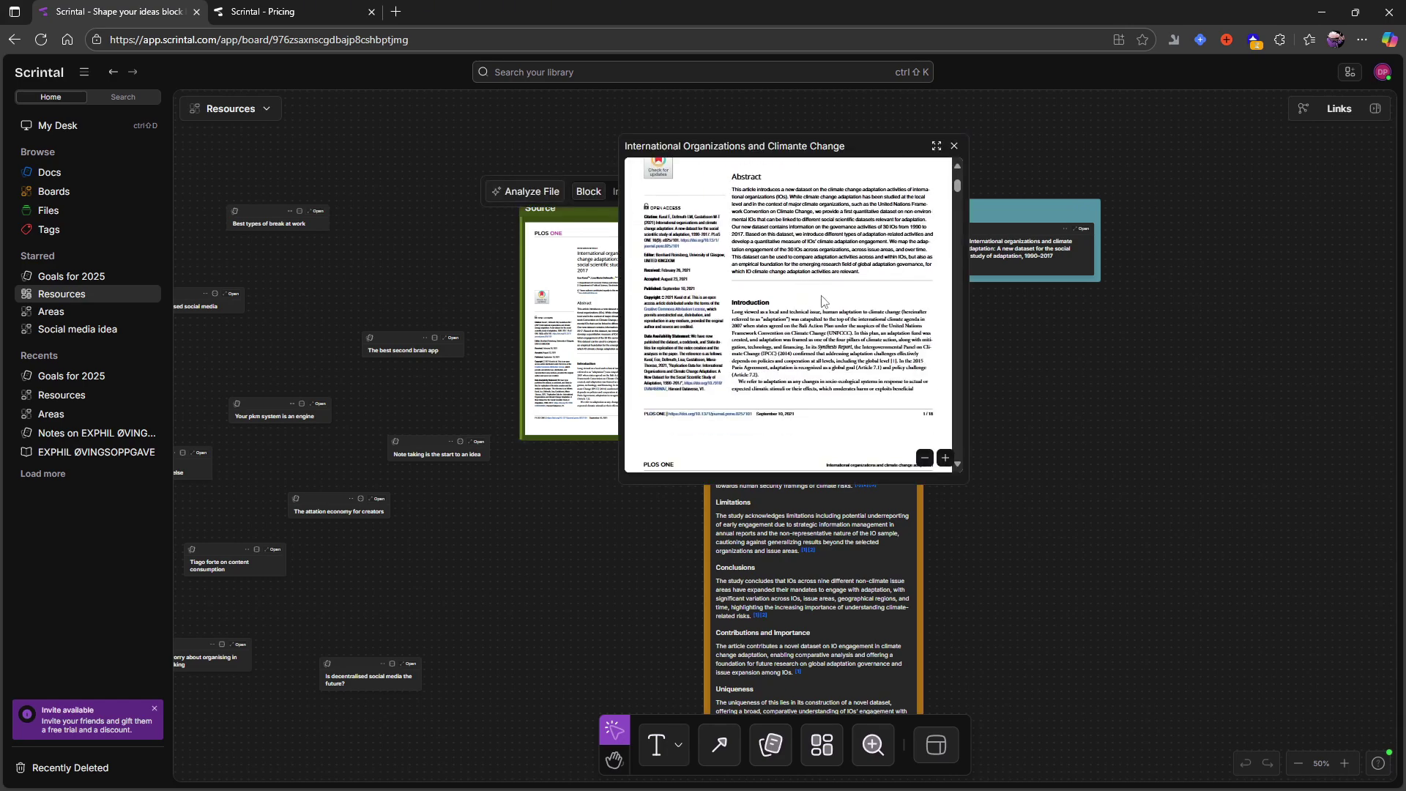
scroll(842, 291, "down", 3)
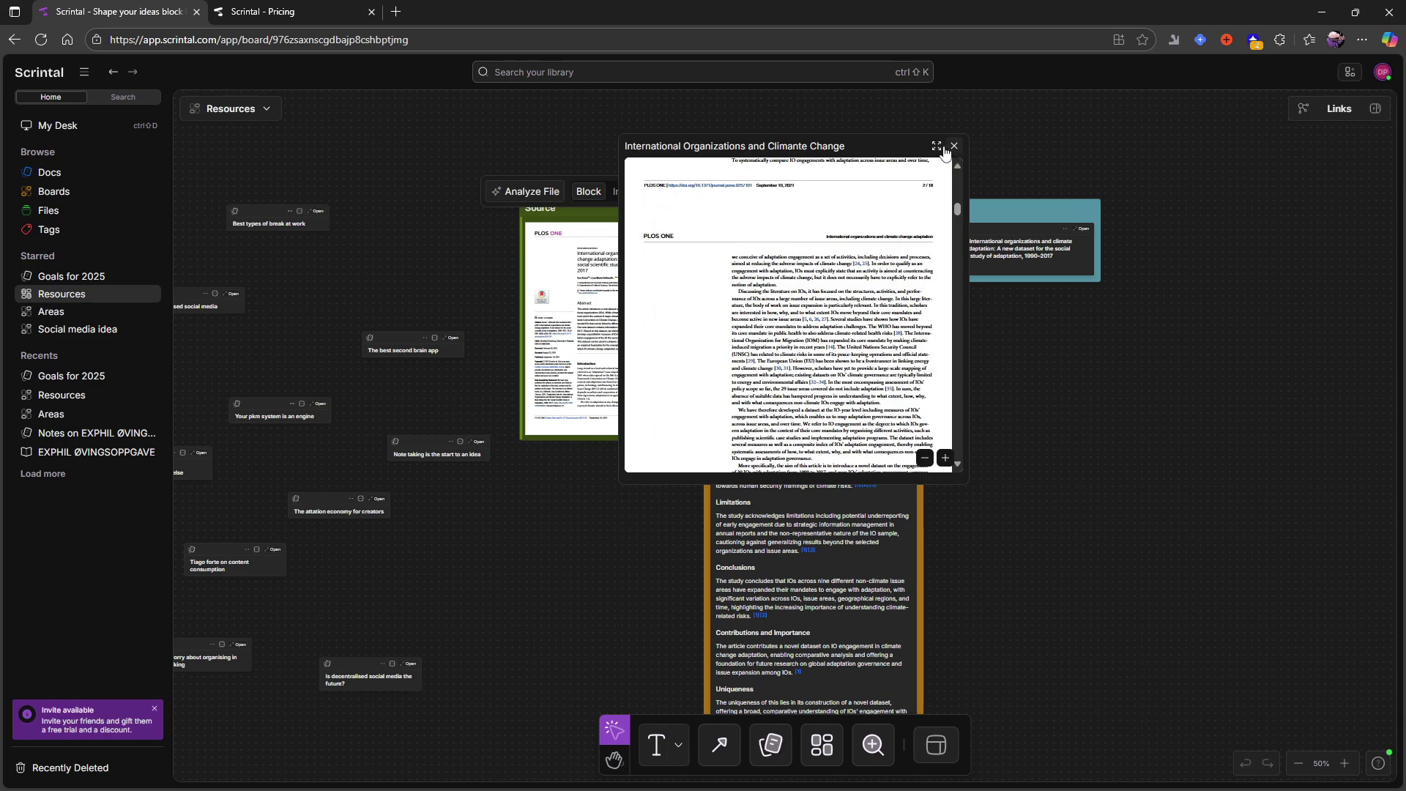
left_click(937, 146)
scroll(890, 460, "down", 3)
scroll(890, 460, "up", 2)
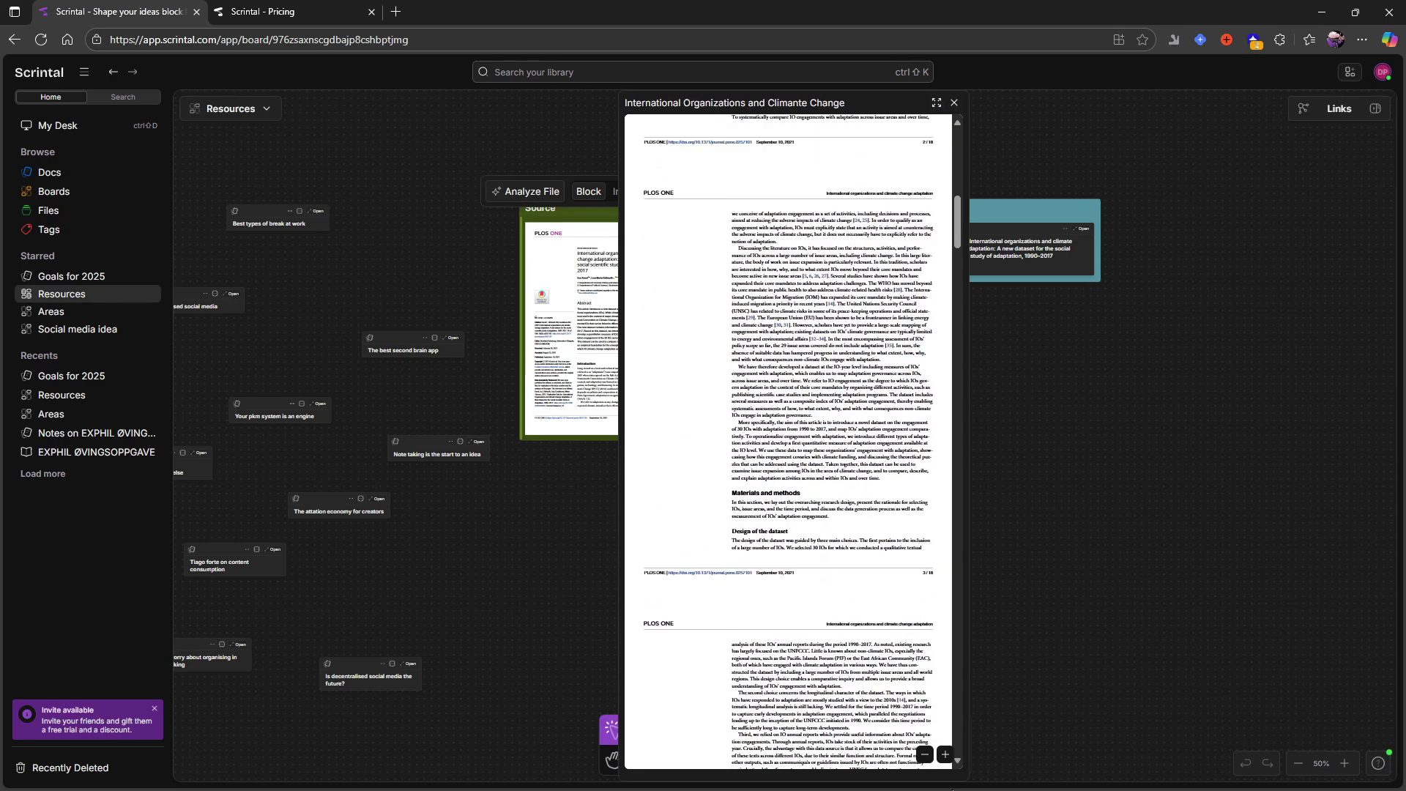
left_click(945, 754)
left_click(945, 755)
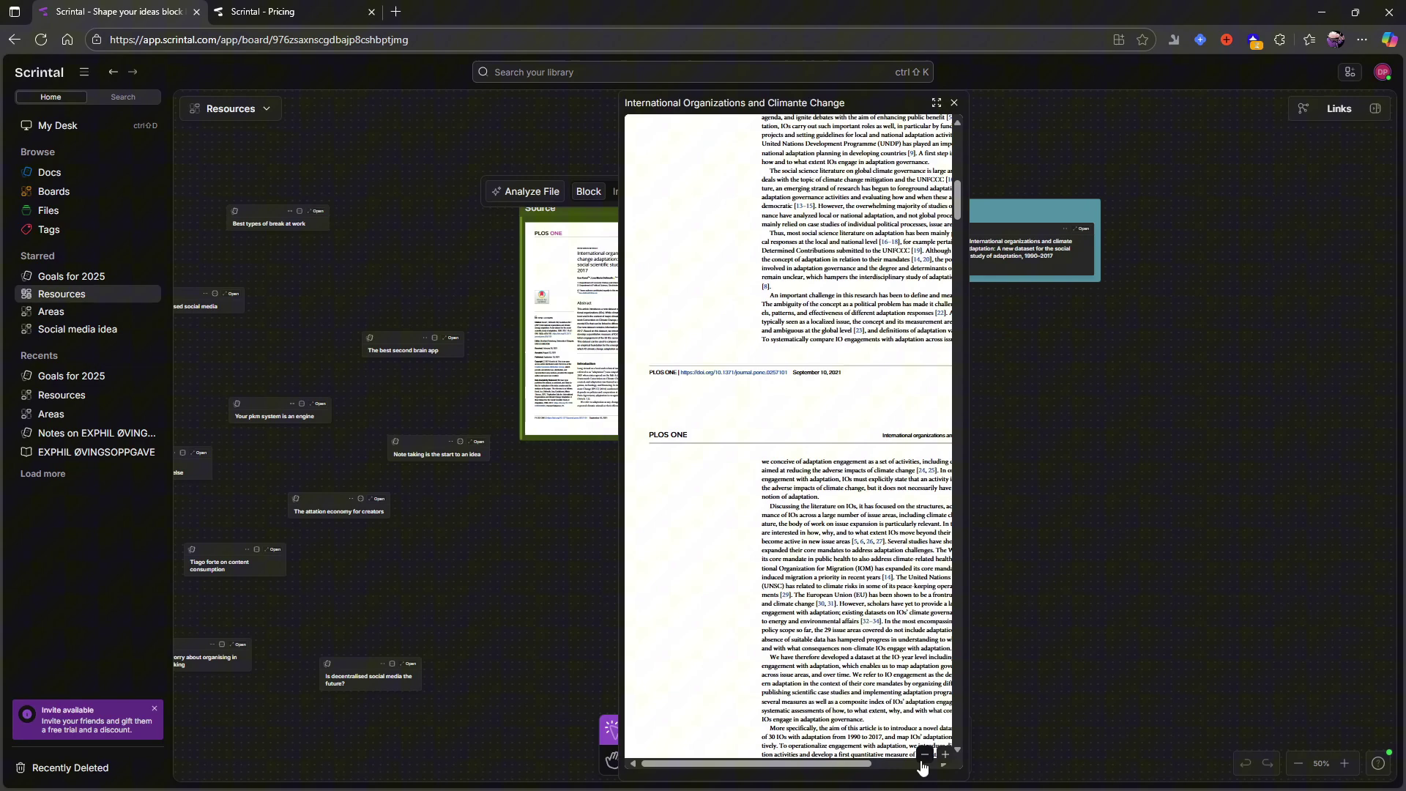
left_click(924, 754)
left_click(925, 755)
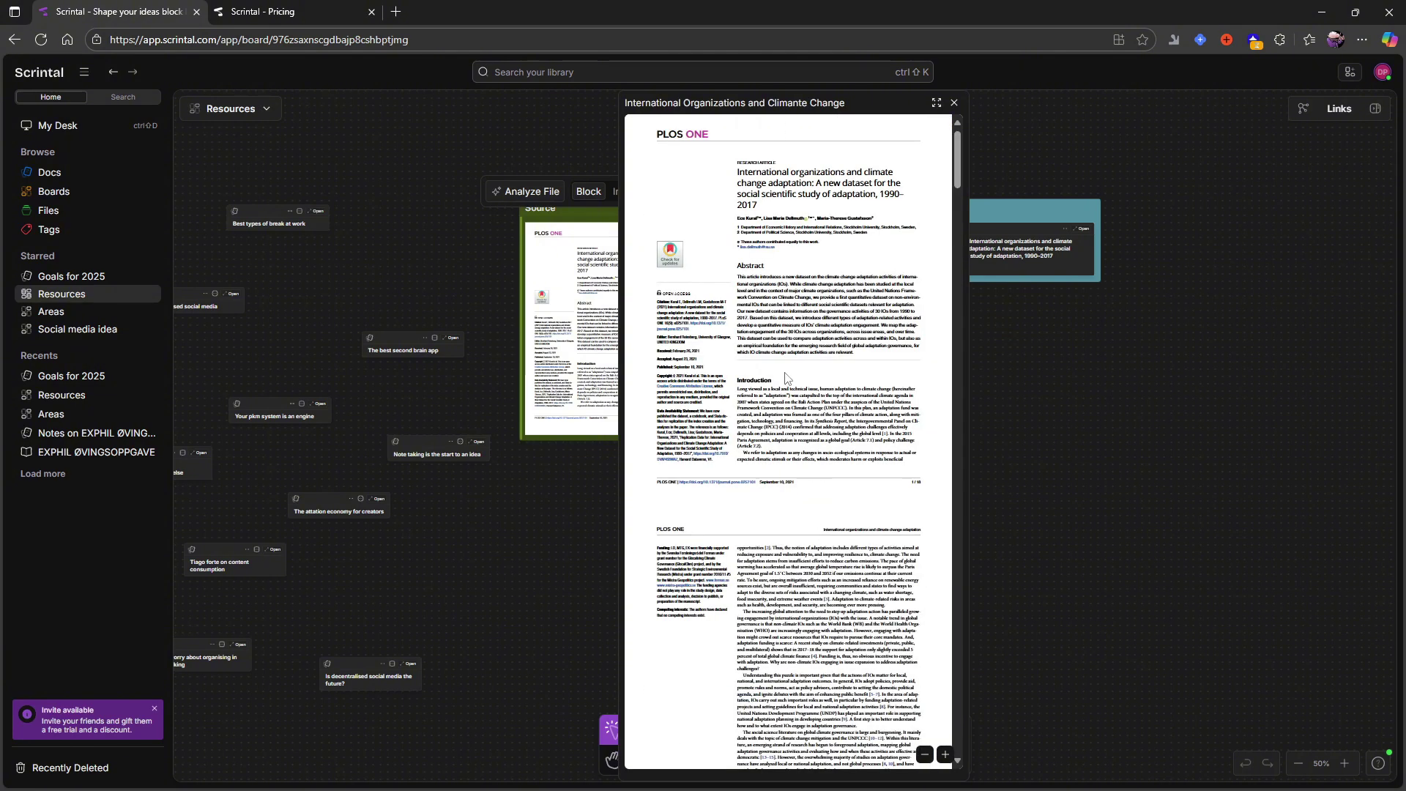
left_click(937, 103)
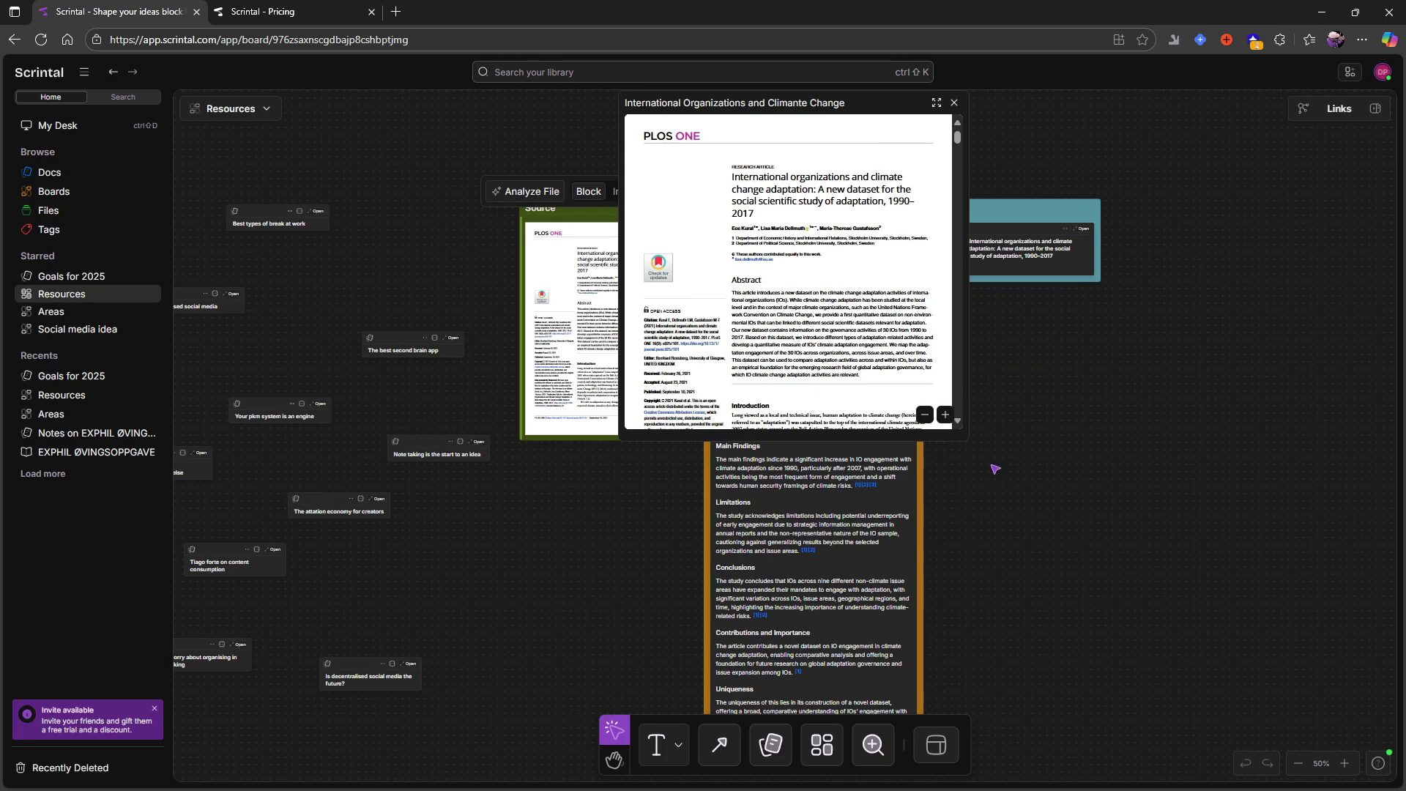
Close the PDF preview, zoom the board to 150%, and show the Methodology analysis section
left_click(954, 102)
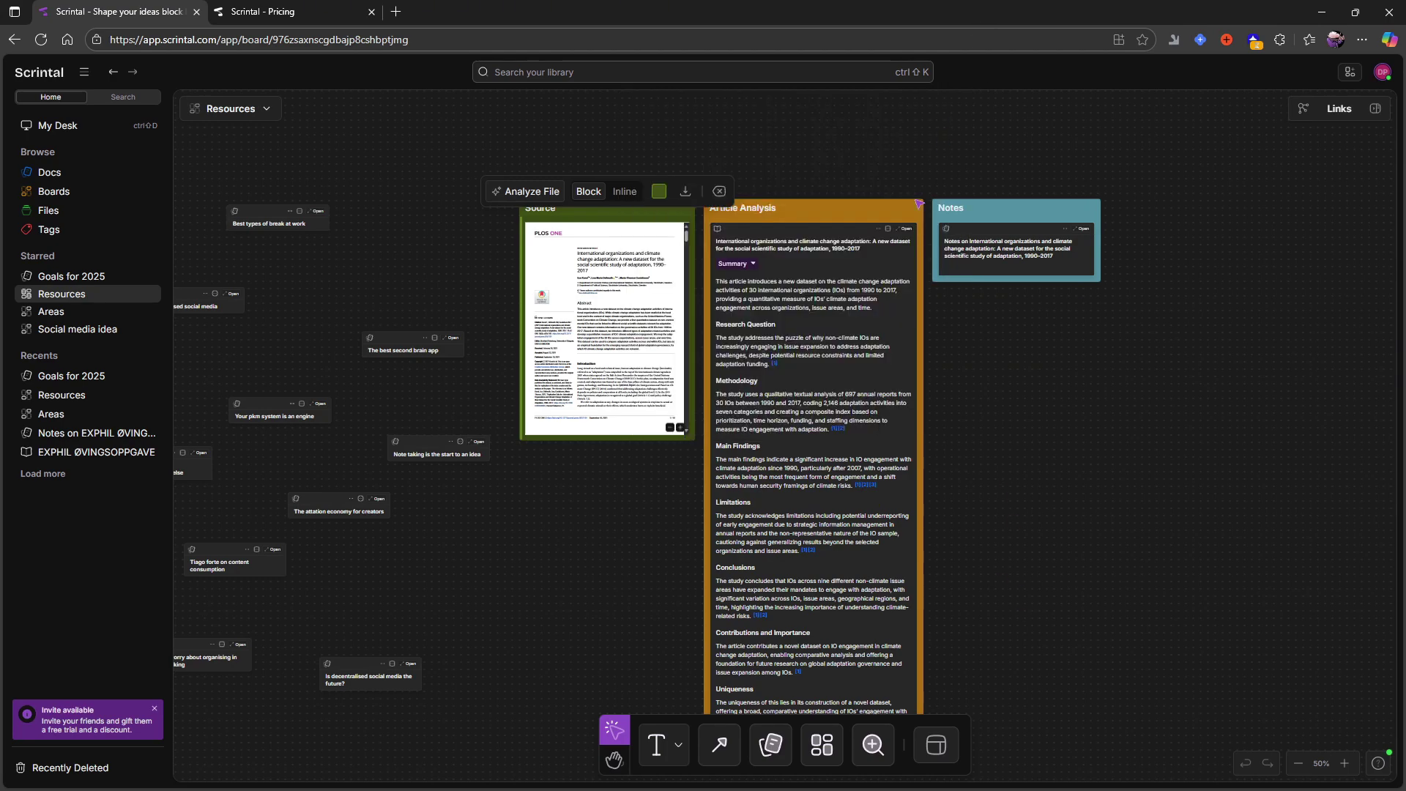
left_click(754, 261)
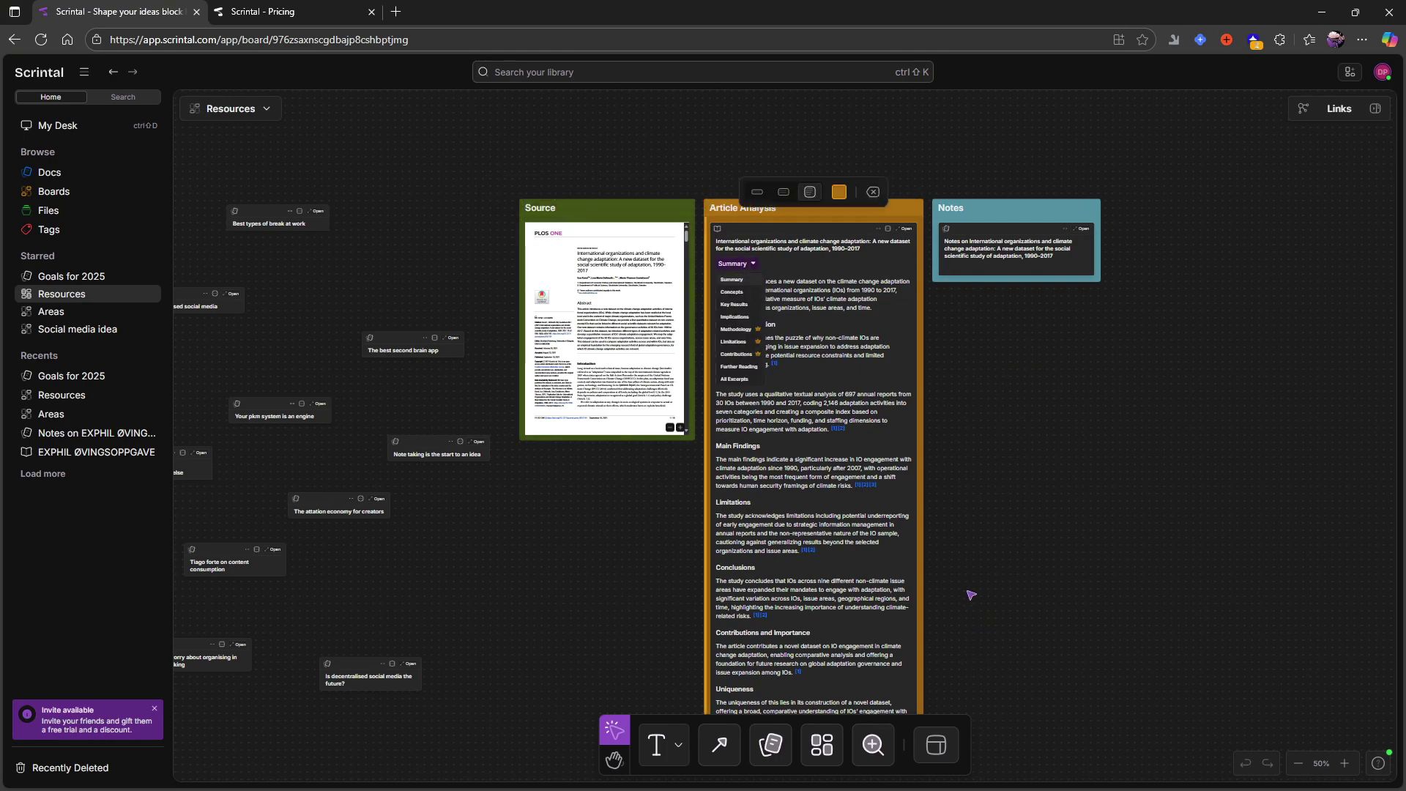
left_click(1346, 764)
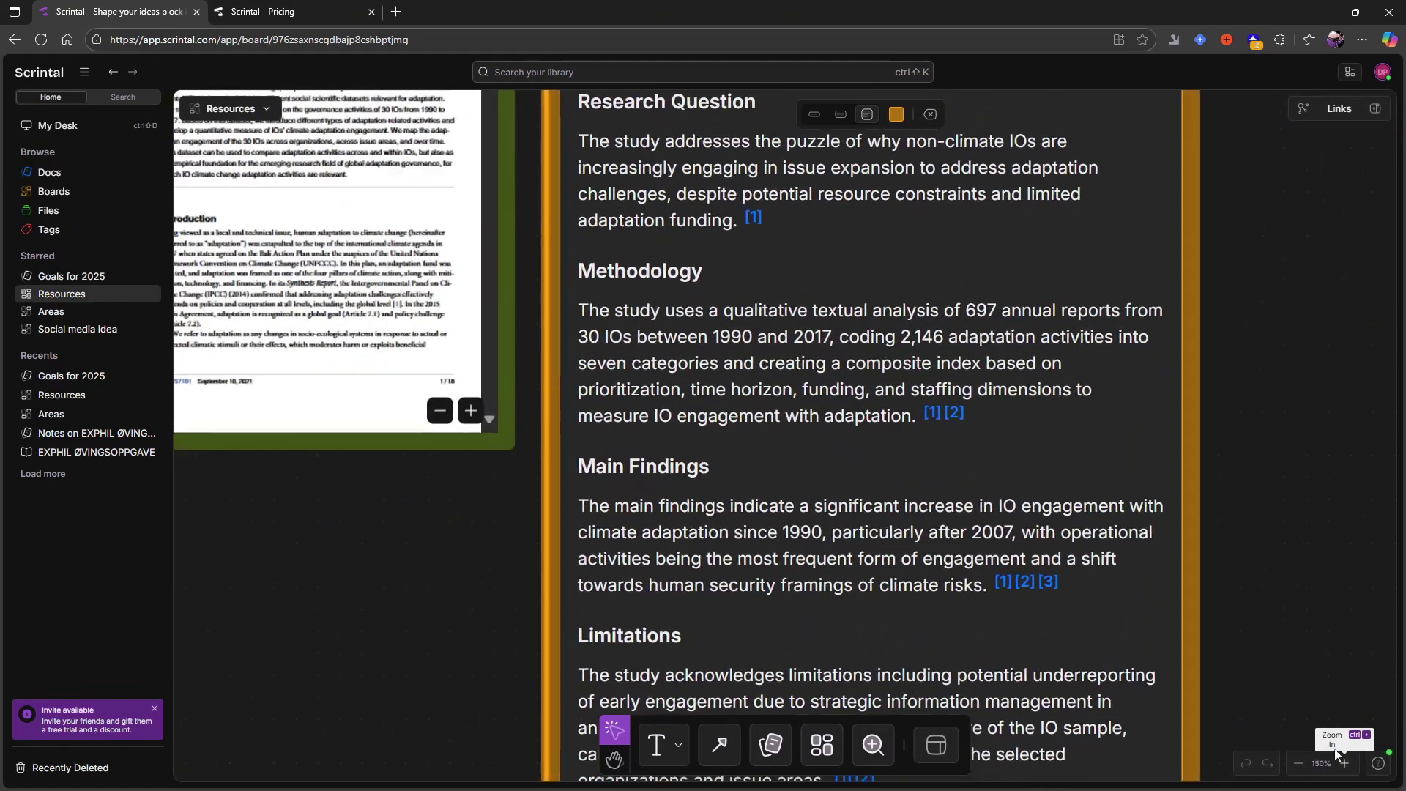
left_click(1346, 765)
scroll(1300, 713, "down", 2)
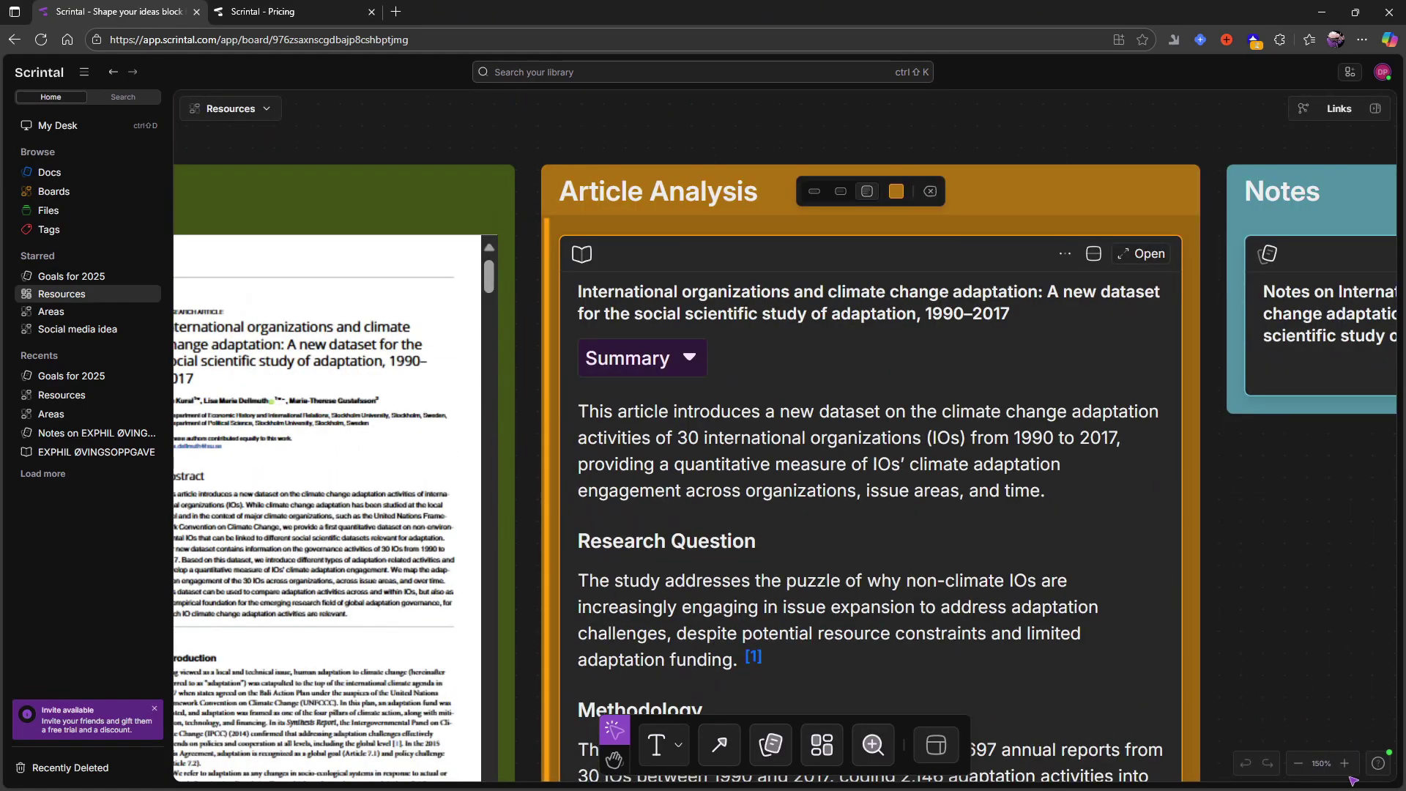
left_click(663, 366)
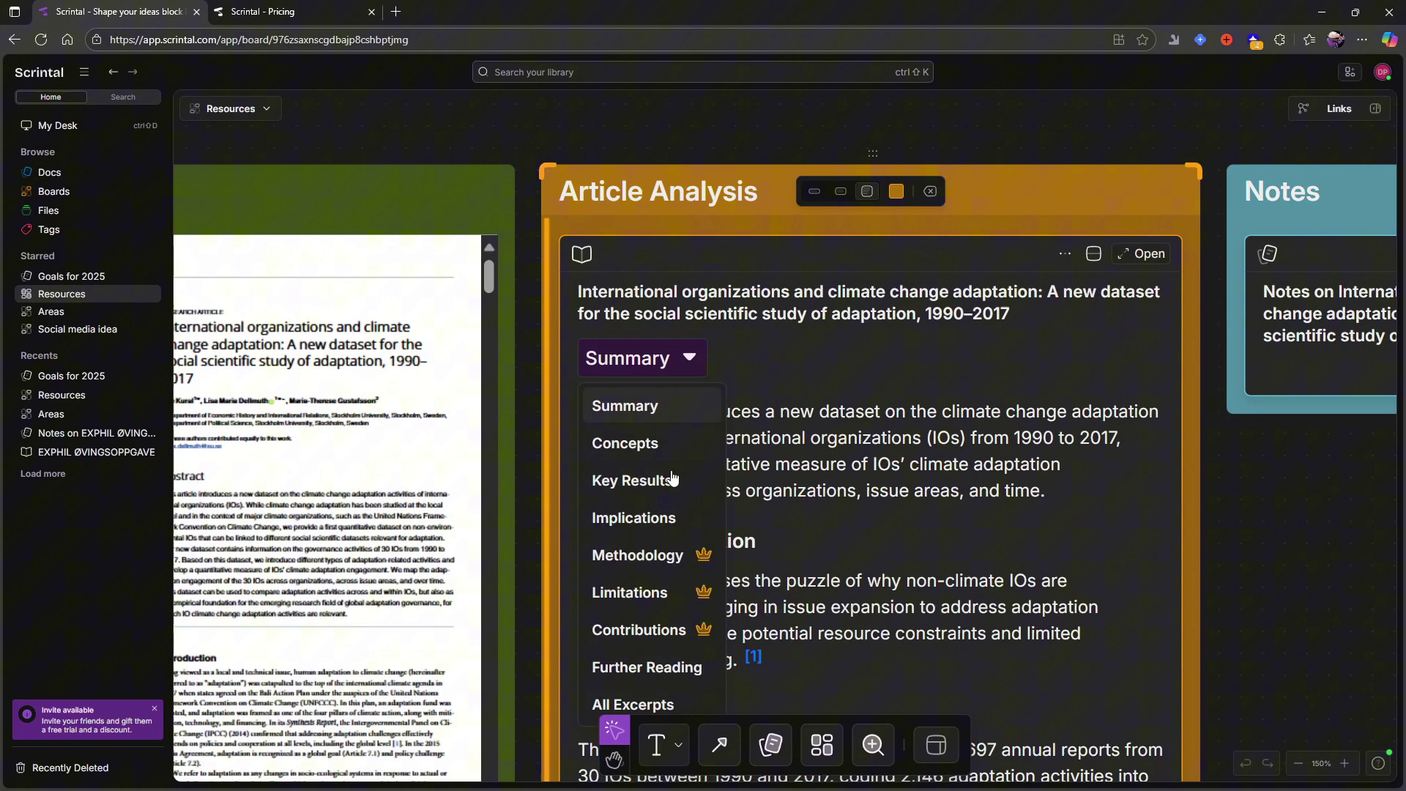
scroll(668, 560, "down", 1)
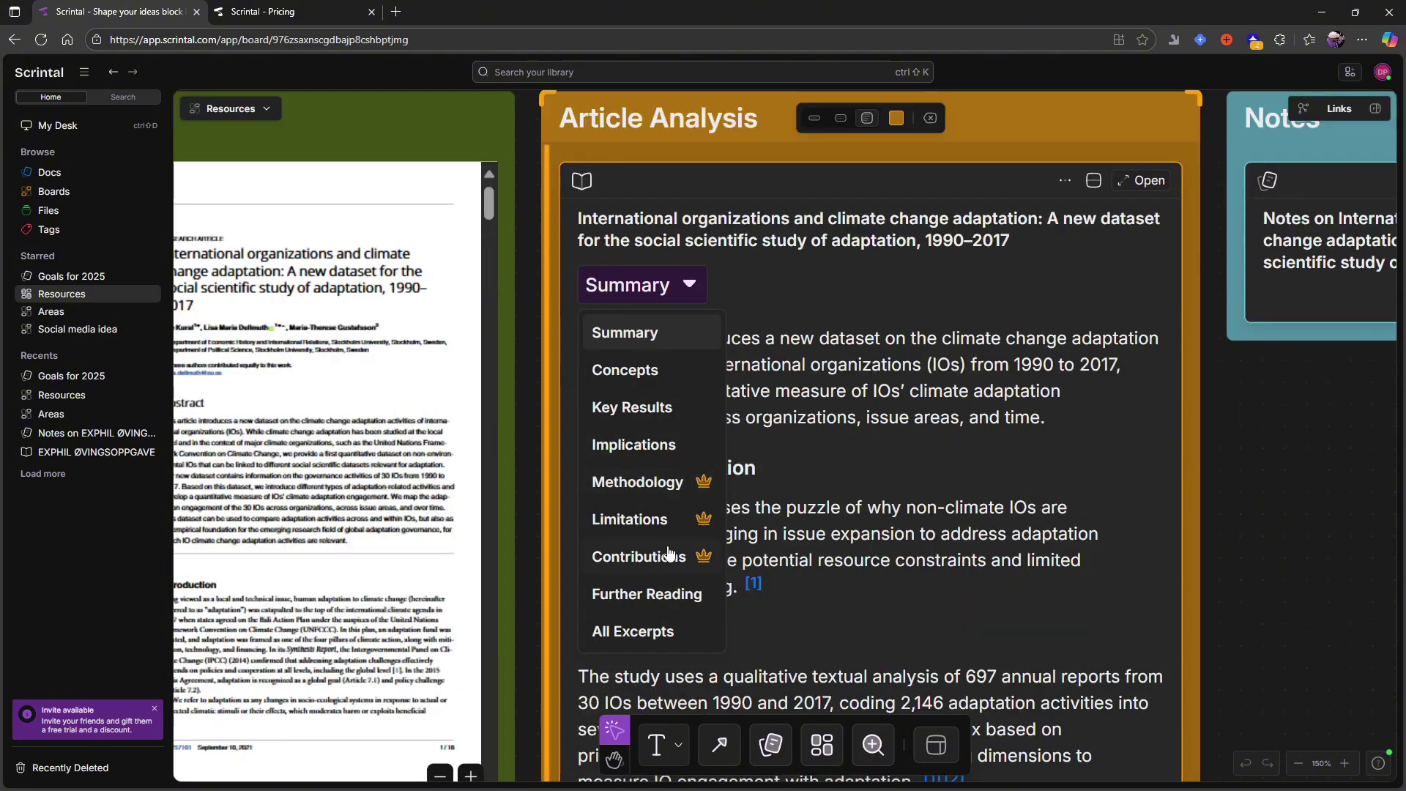
left_click(701, 485)
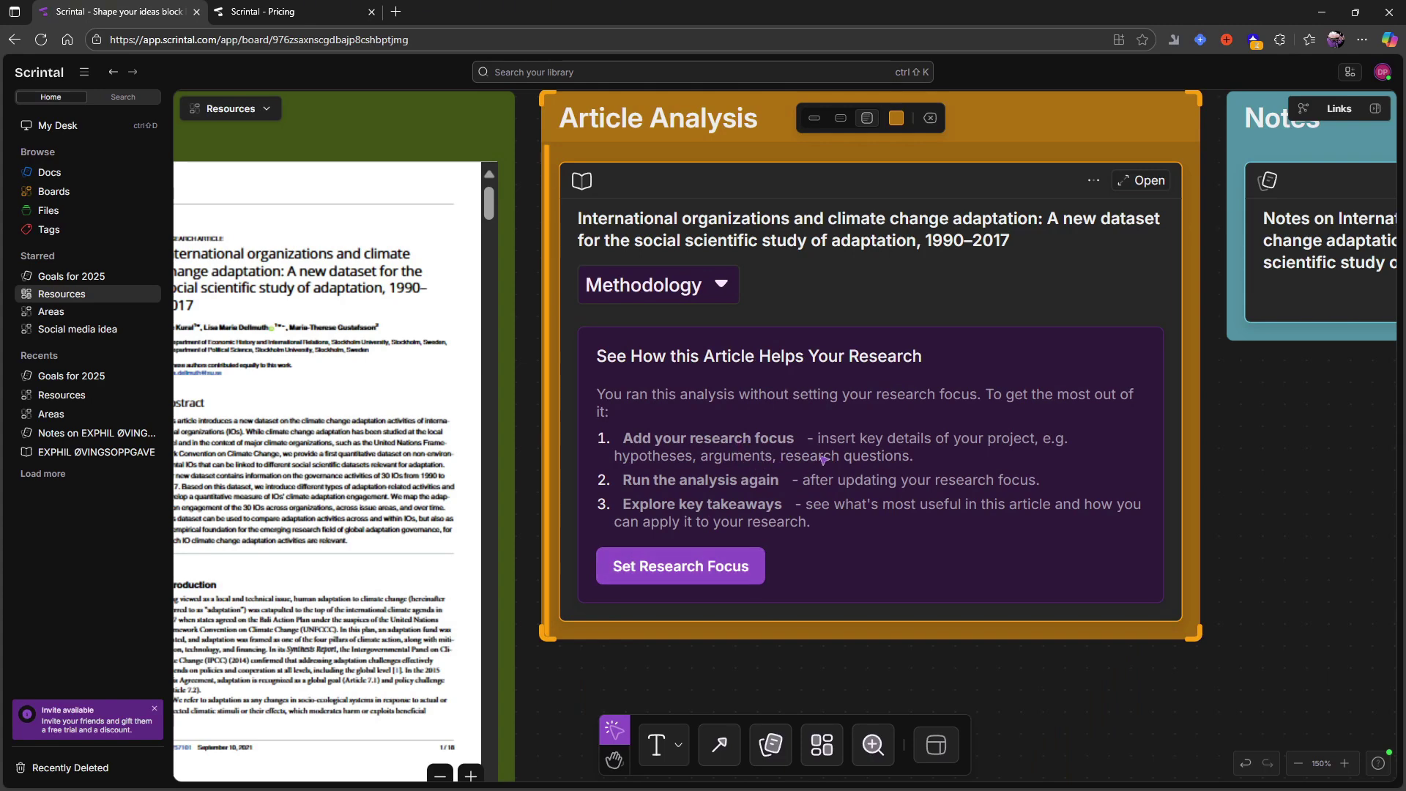
Switch the Article Analysis section to Key Results, then Concepts, then back to Summary
left_click(665, 298)
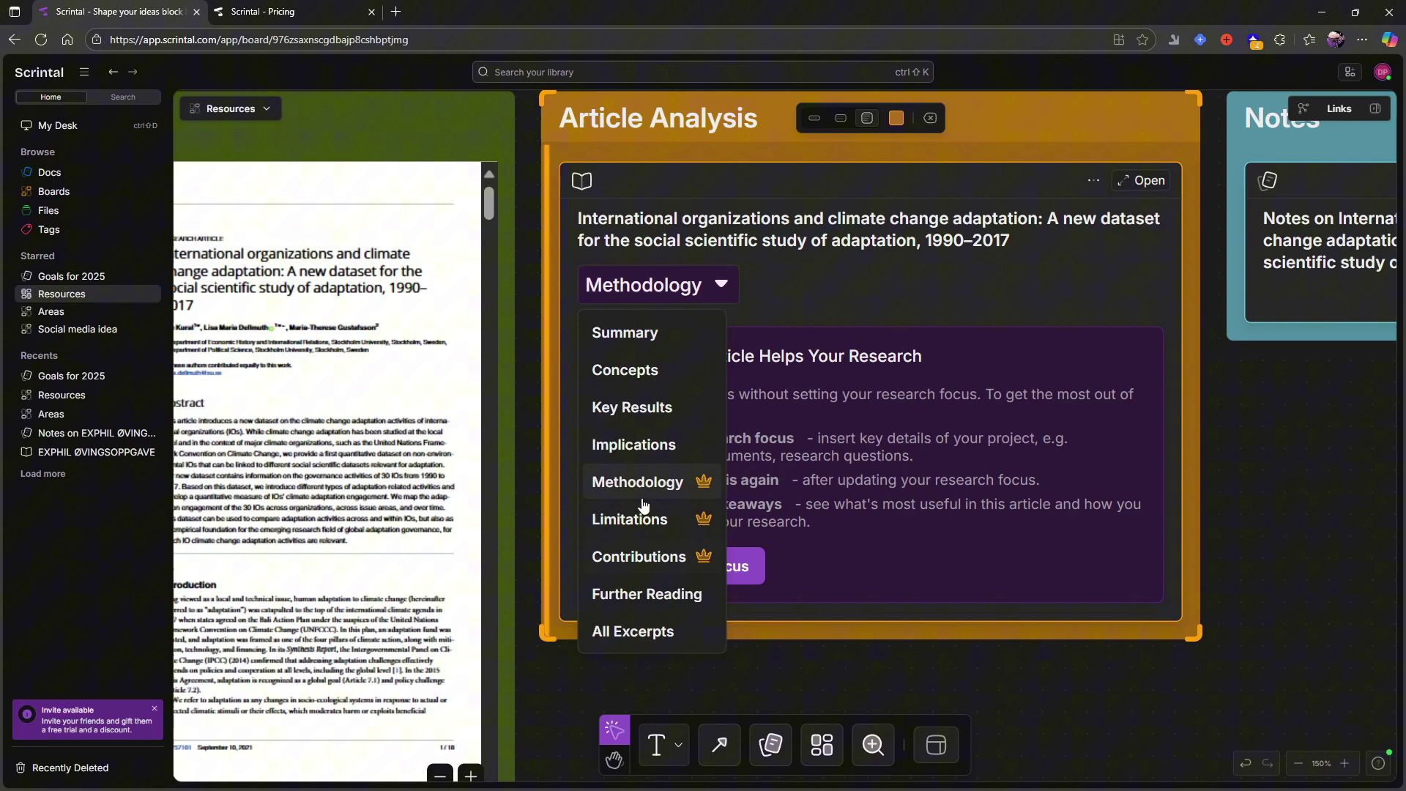
left_click(630, 408)
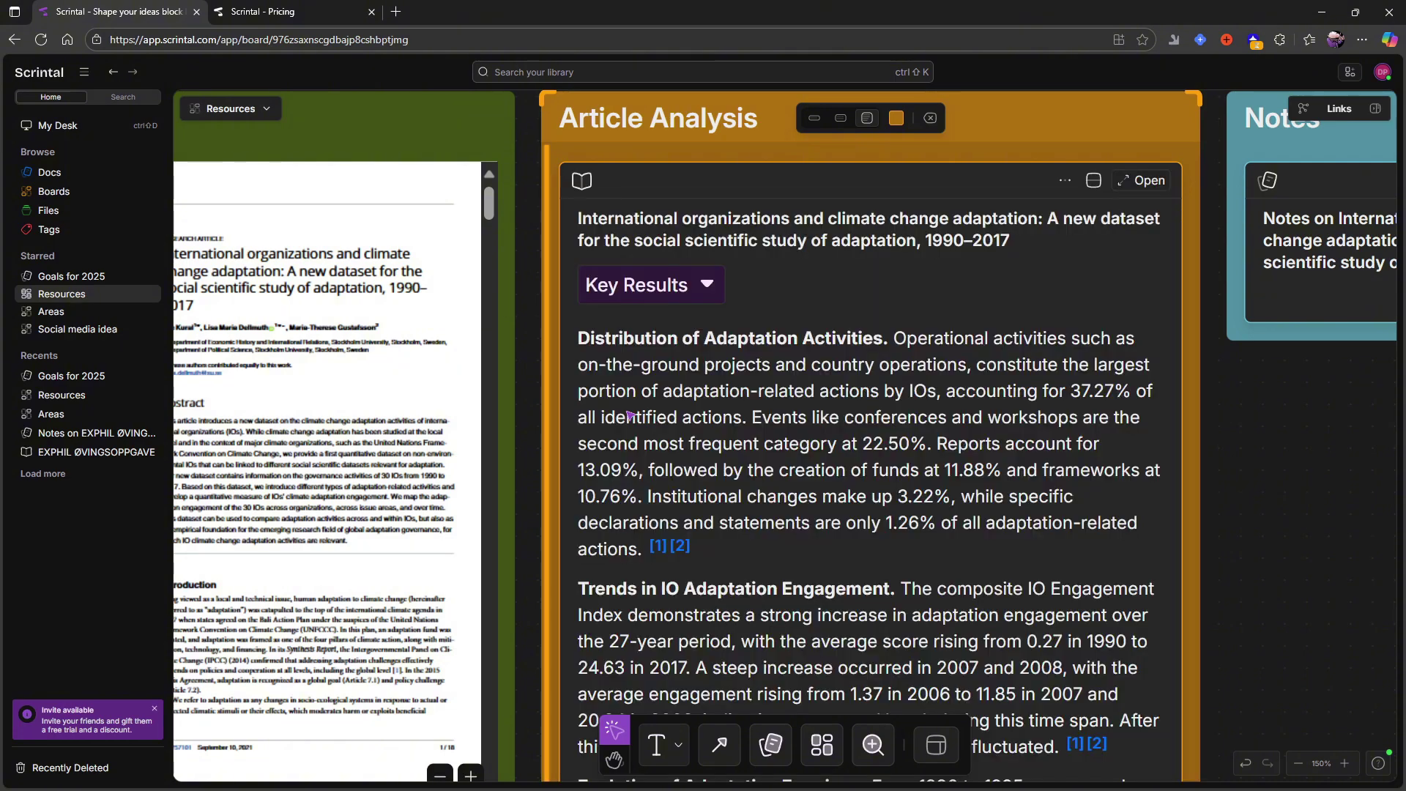
left_click(670, 297)
left_click(656, 372)
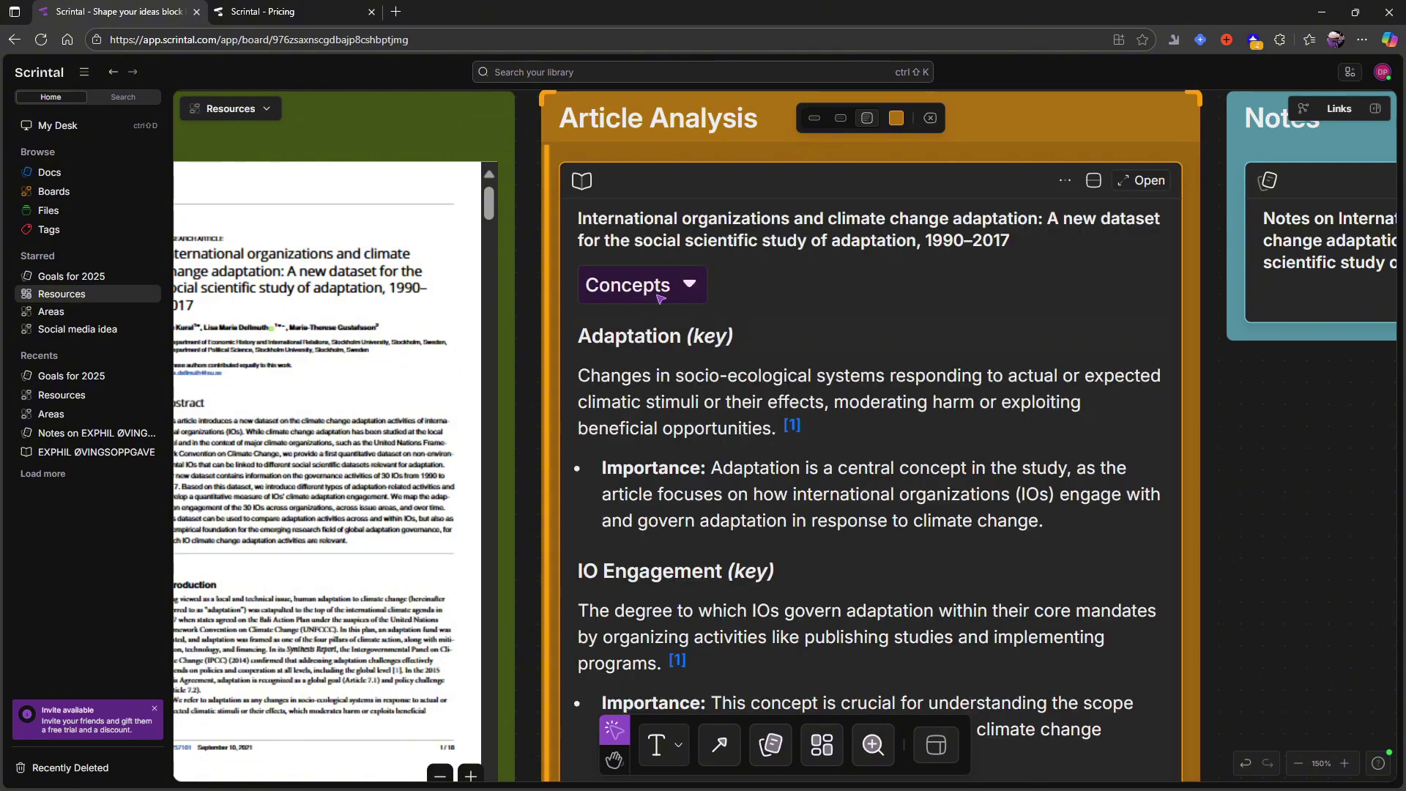
left_click(656, 287)
left_click(656, 333)
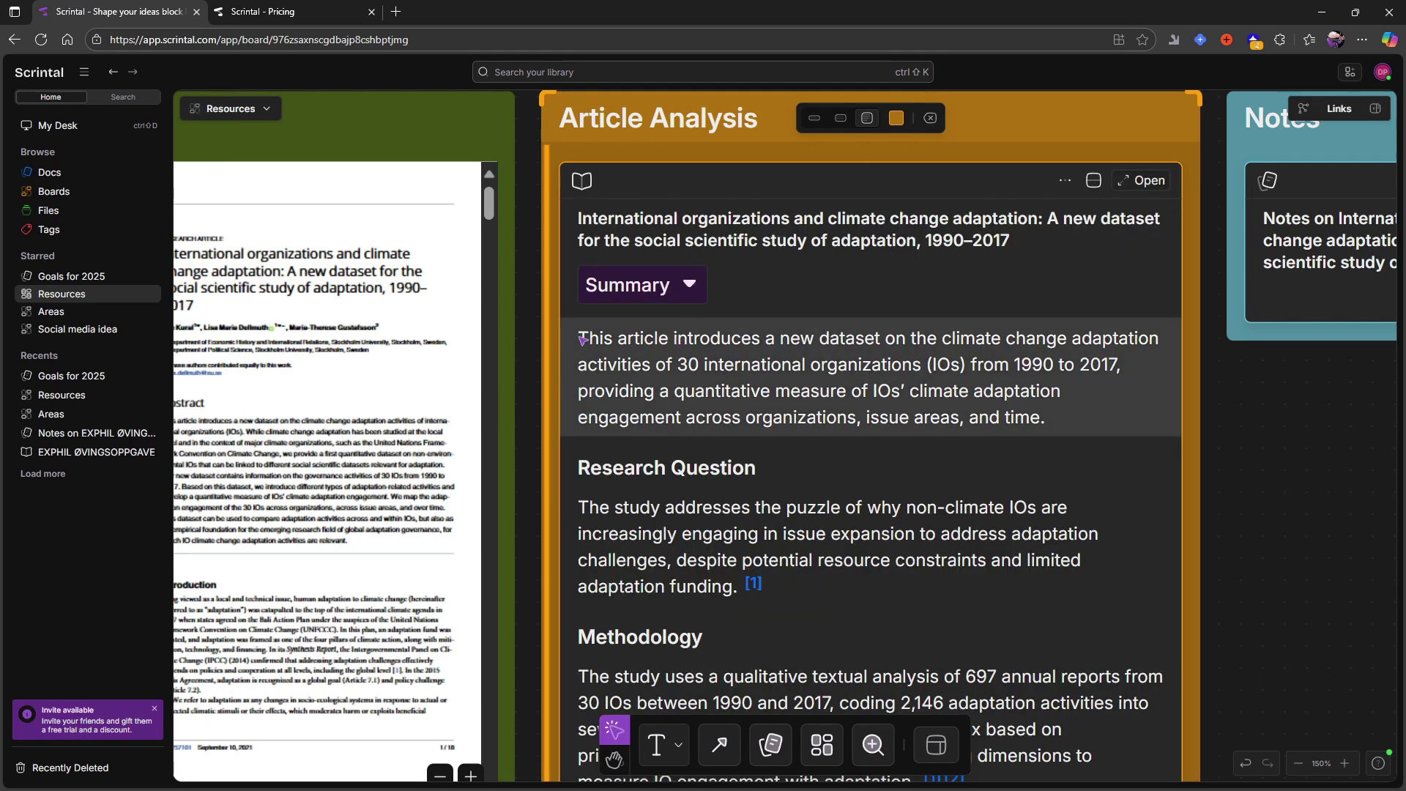
Pan around the Resources board and close the friend-invite notice
scroll(765, 303, "right", 2)
scroll(766, 303, "right", 5)
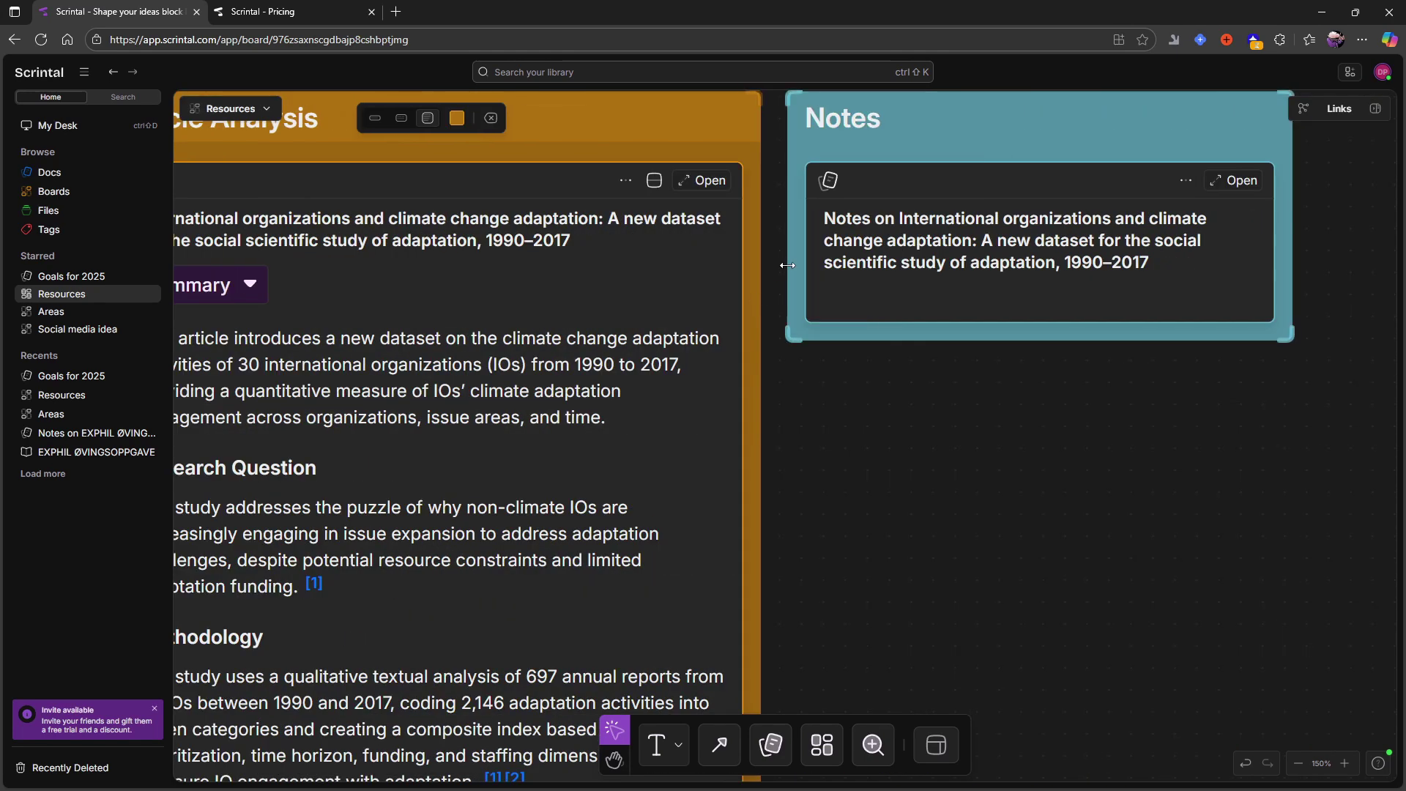
scroll(831, 270, "left", 2)
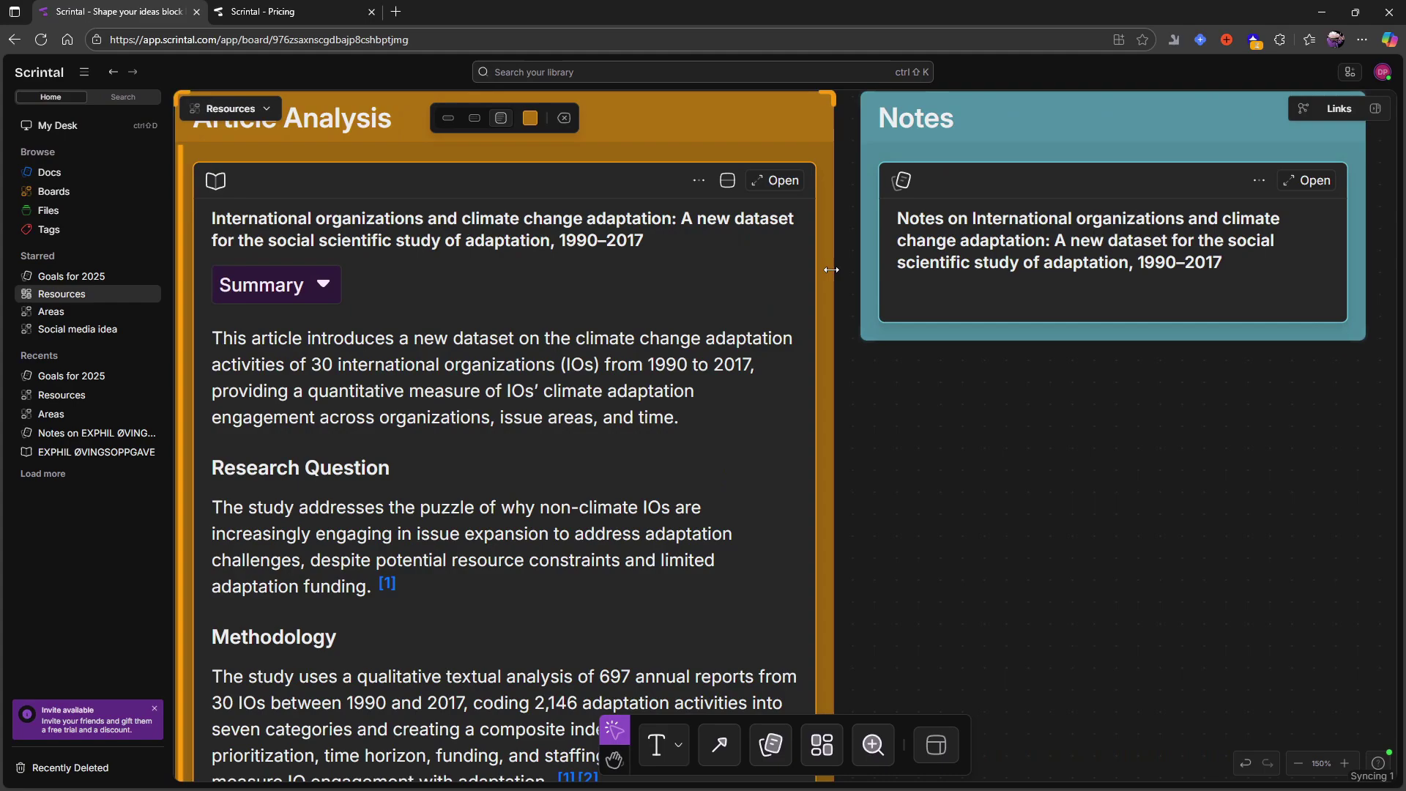
scroll(832, 270, "down", 10)
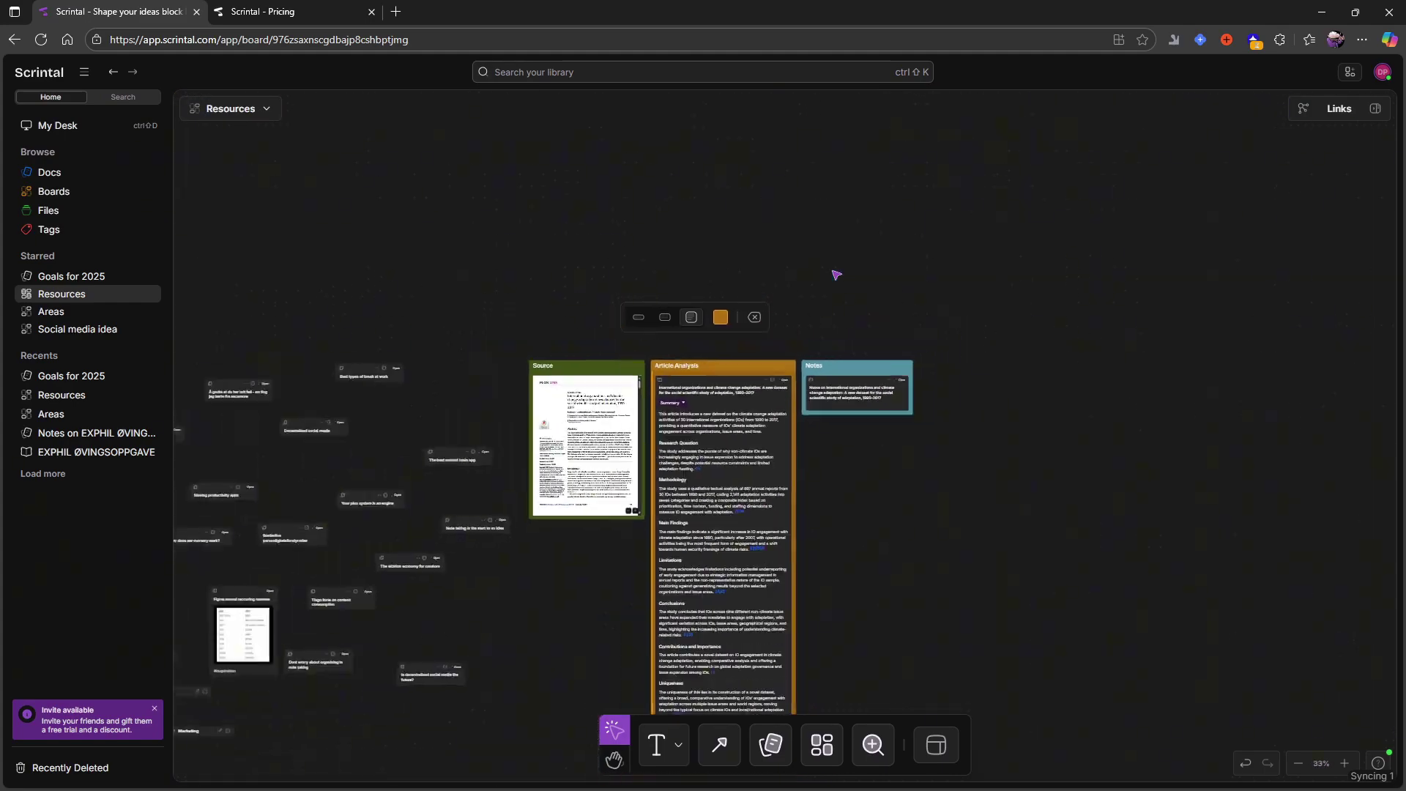
scroll(852, 299, "down", 2)
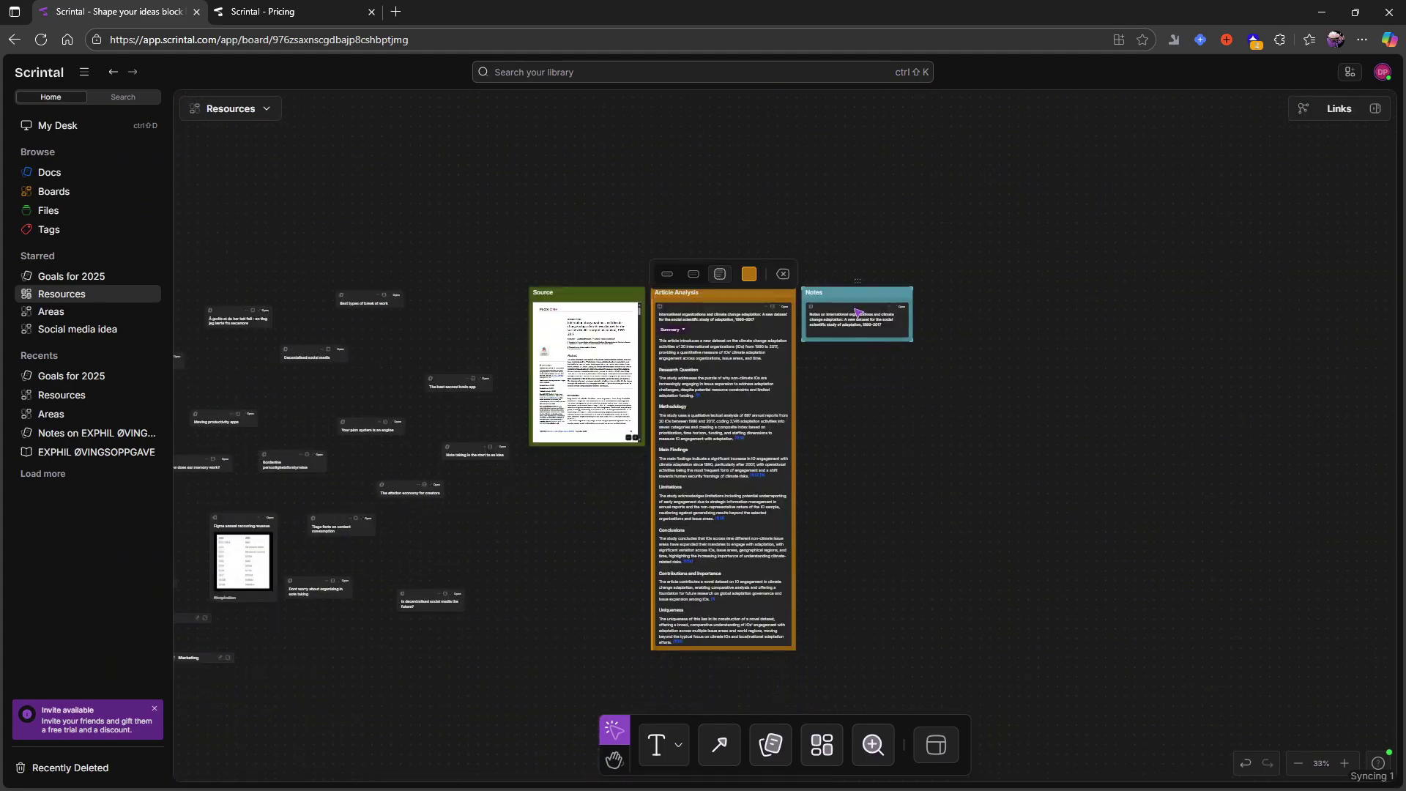
scroll(858, 313, "up", 6)
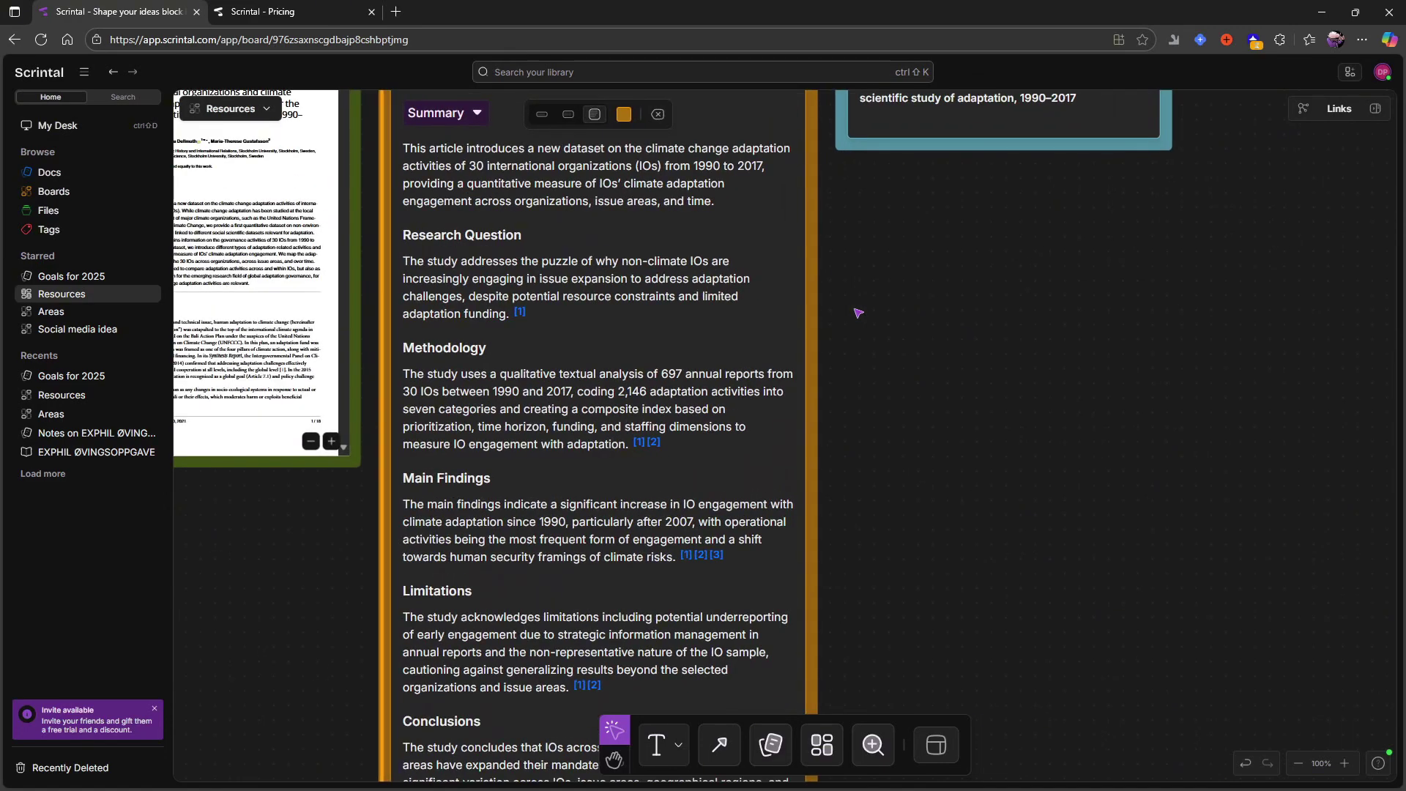
scroll(858, 313, "up", 1)
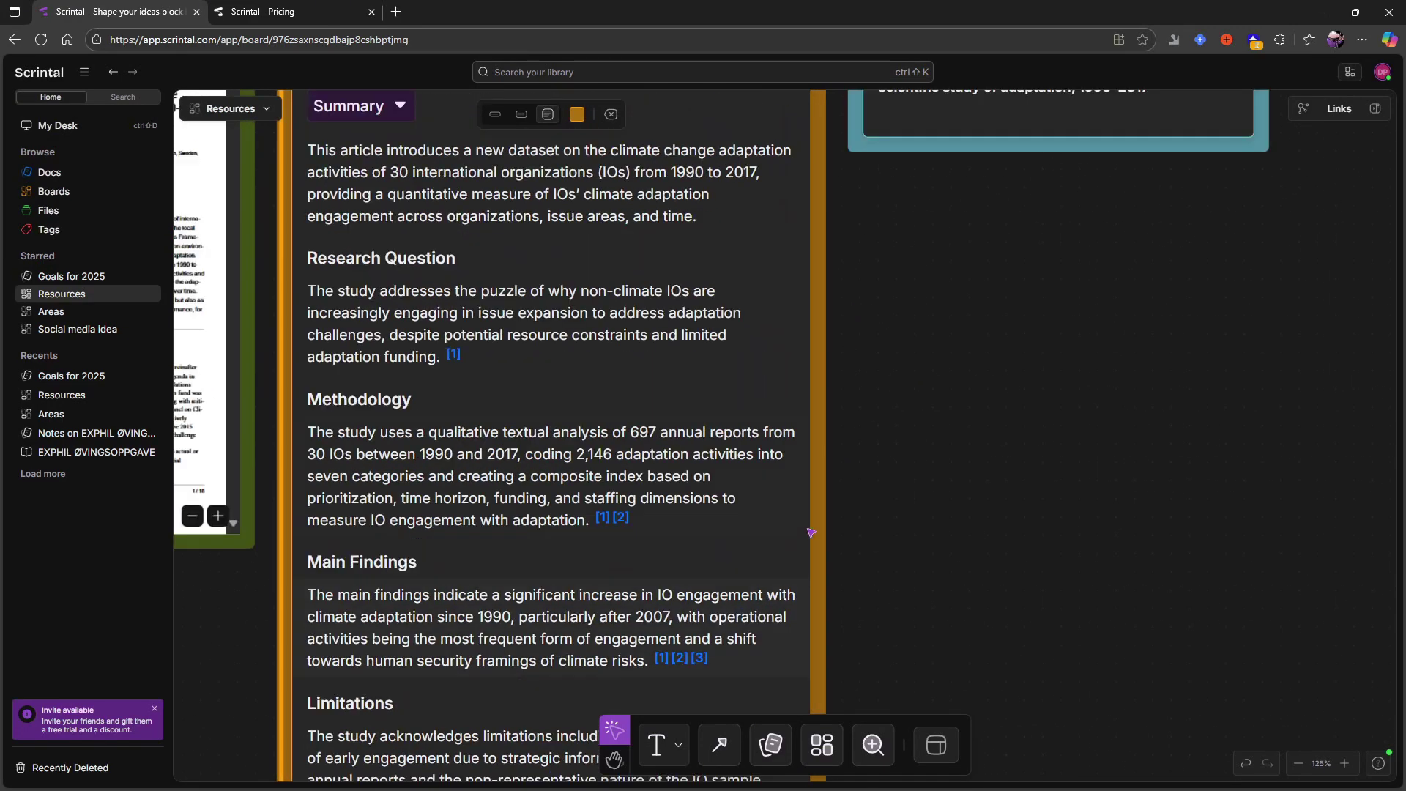
scroll(762, 498, "left", 3)
scroll(762, 498, "left", 2)
scroll(1076, 475, "up", 3)
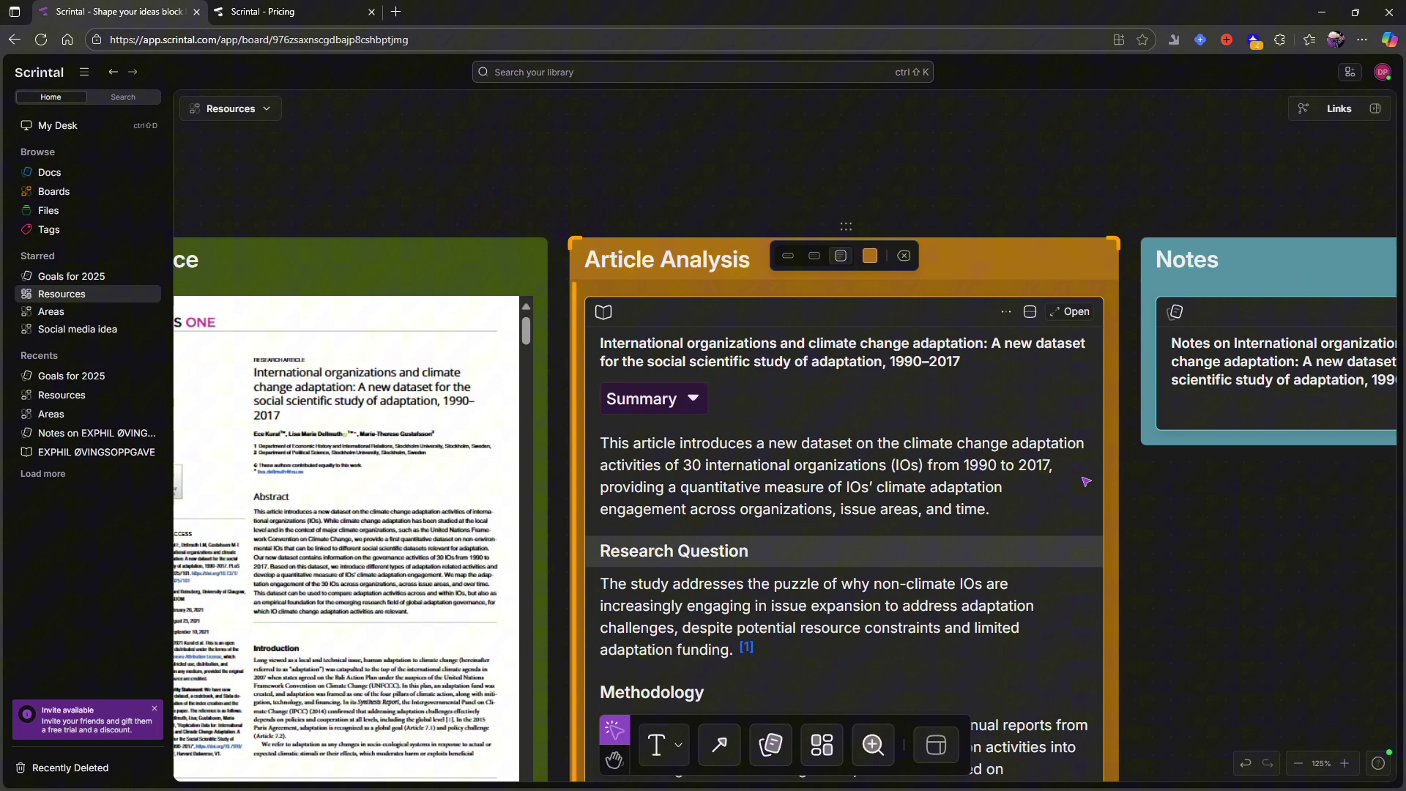
scroll(1086, 481, "up", 2)
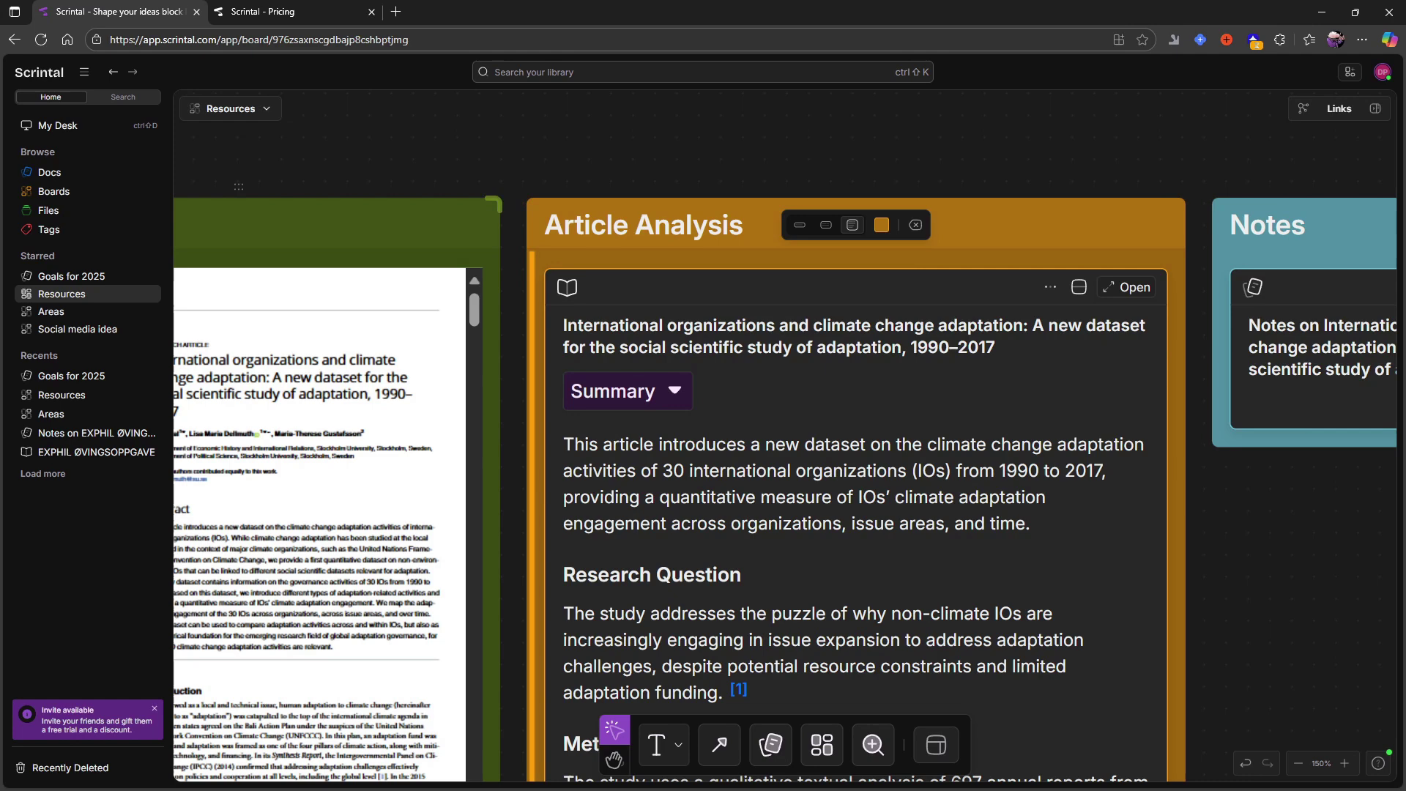
left_click(163, 708)
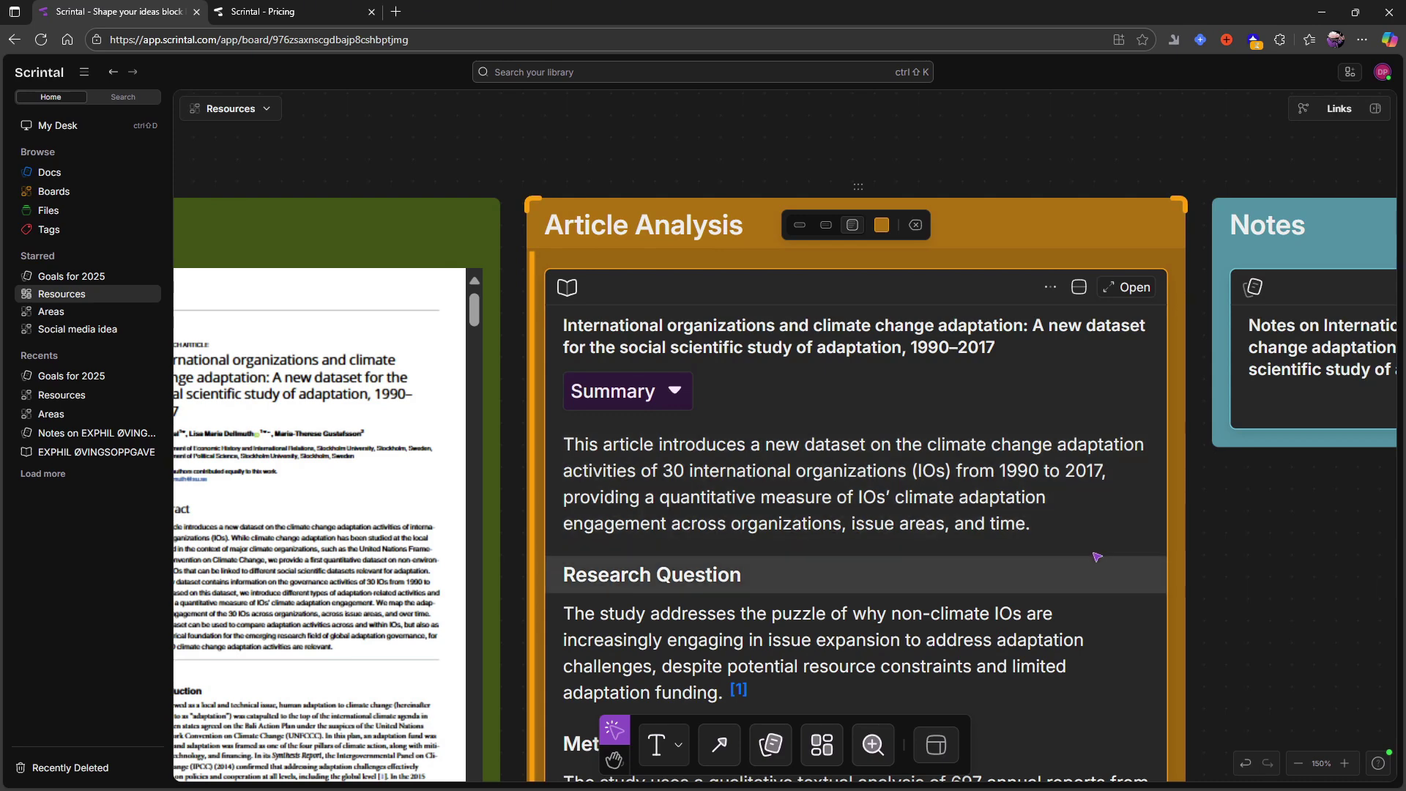
Pan across the board to view the Source, Article Analysis and Notes group beside the idea cards
scroll(1124, 559, "left", 4)
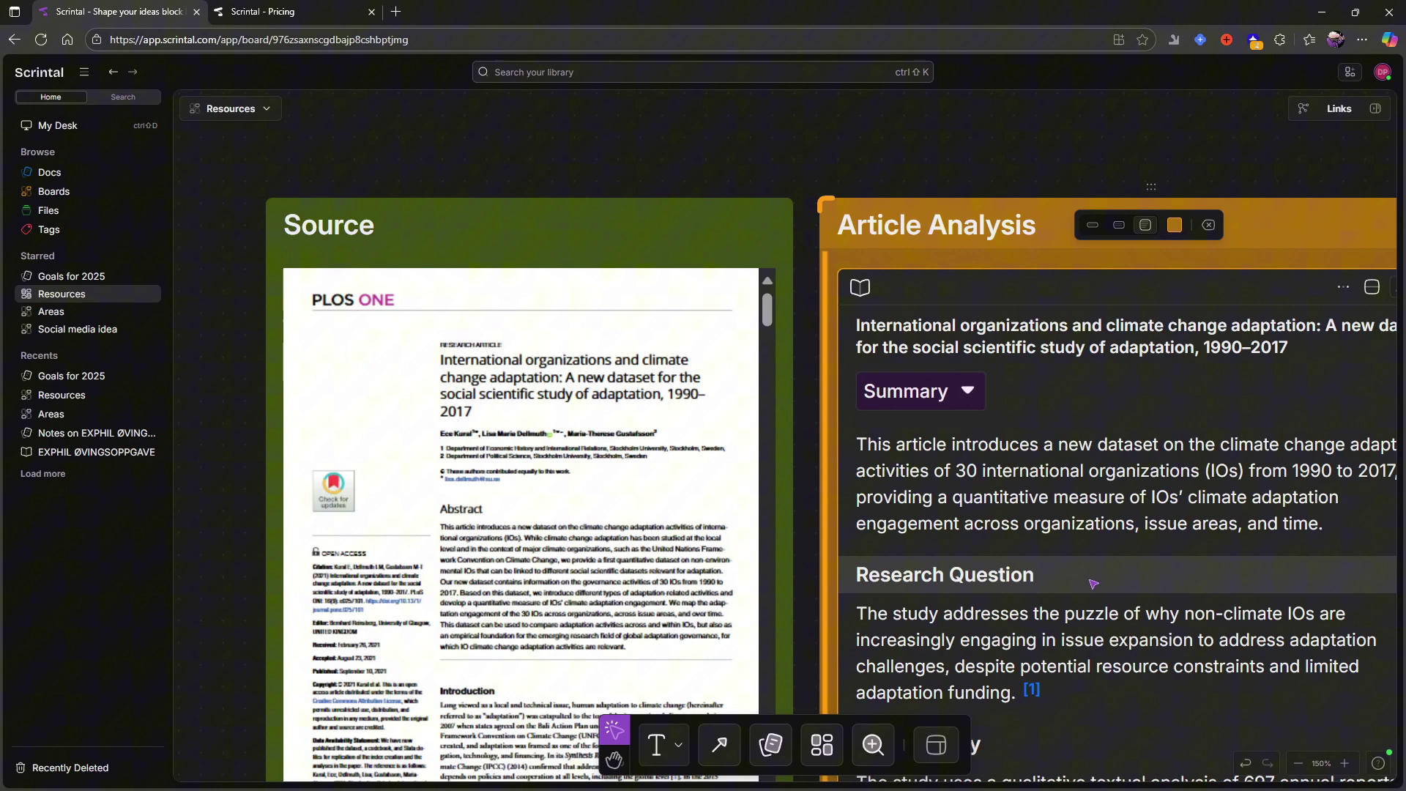
scroll(1094, 557, "right", 2)
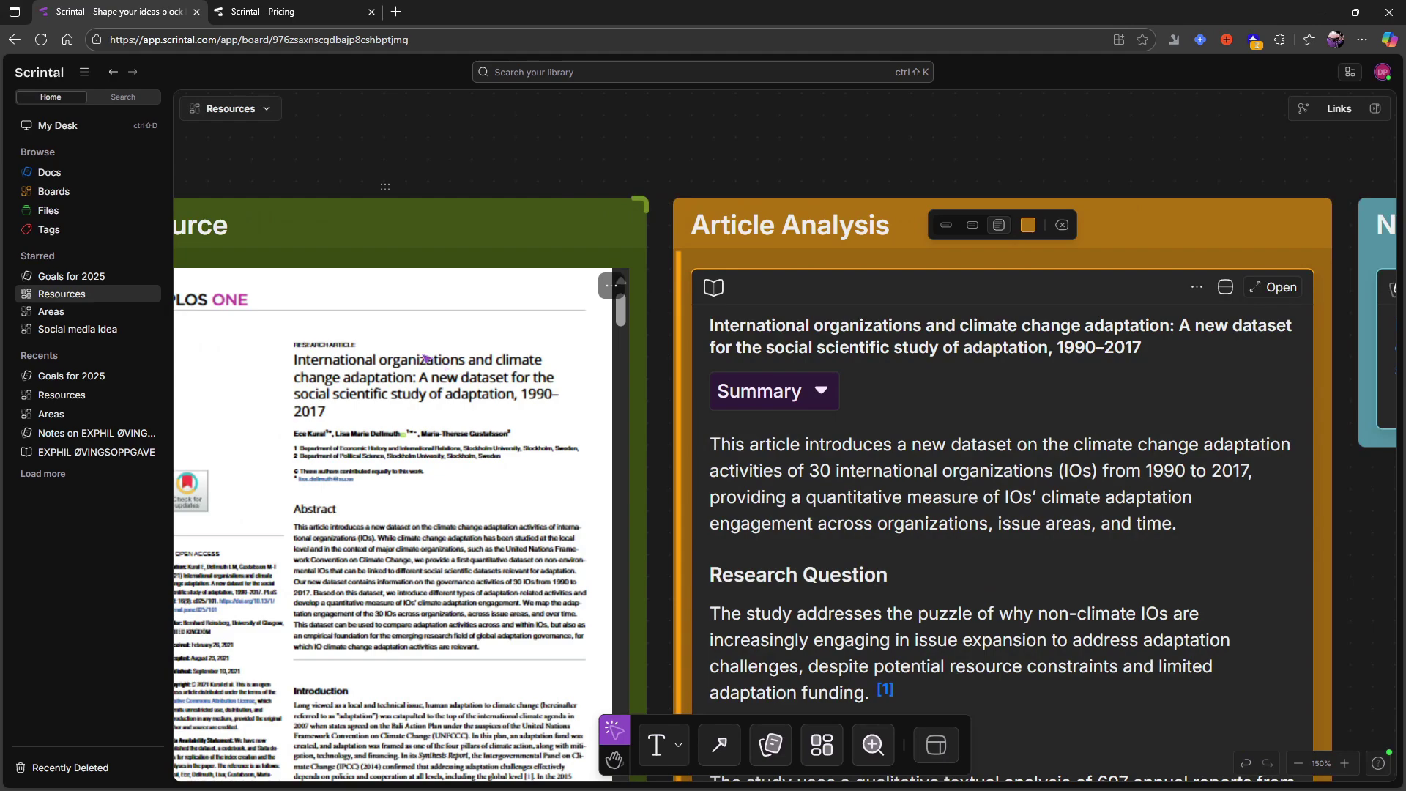
scroll(368, 394, "down", 10)
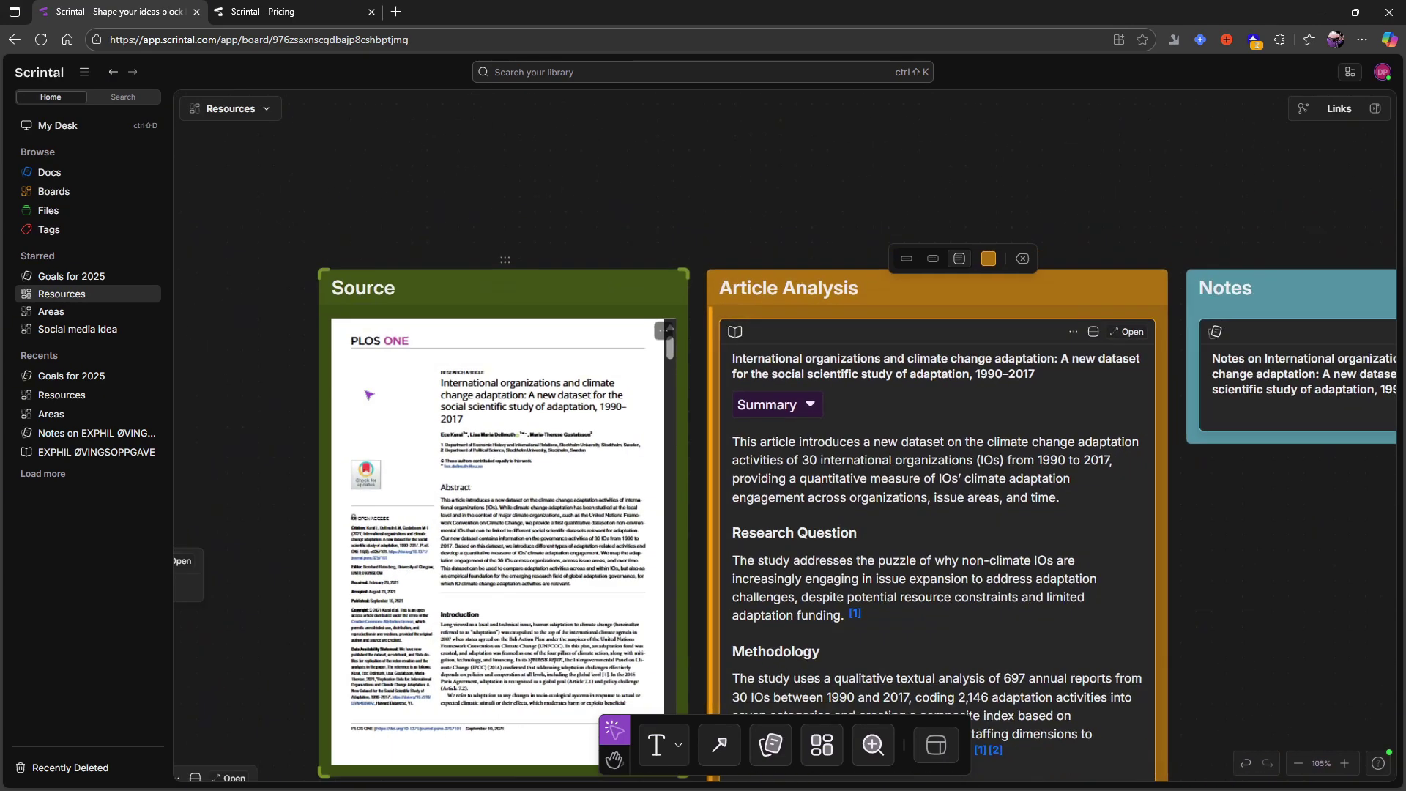
scroll(369, 394, "down", 3)
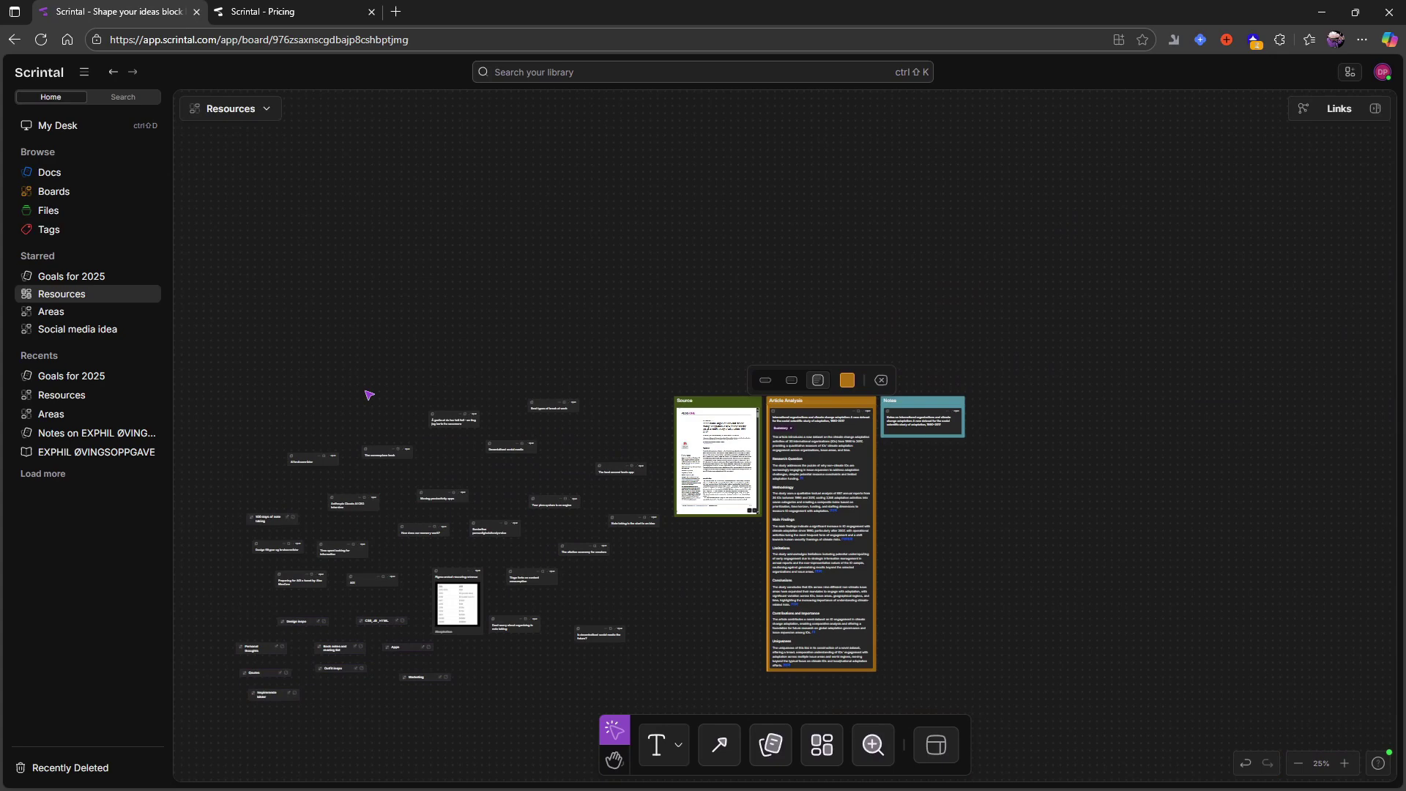
scroll(586, 337, "up", 2)
scroll(586, 337, "left", 2)
scroll(638, 435, "left", 3)
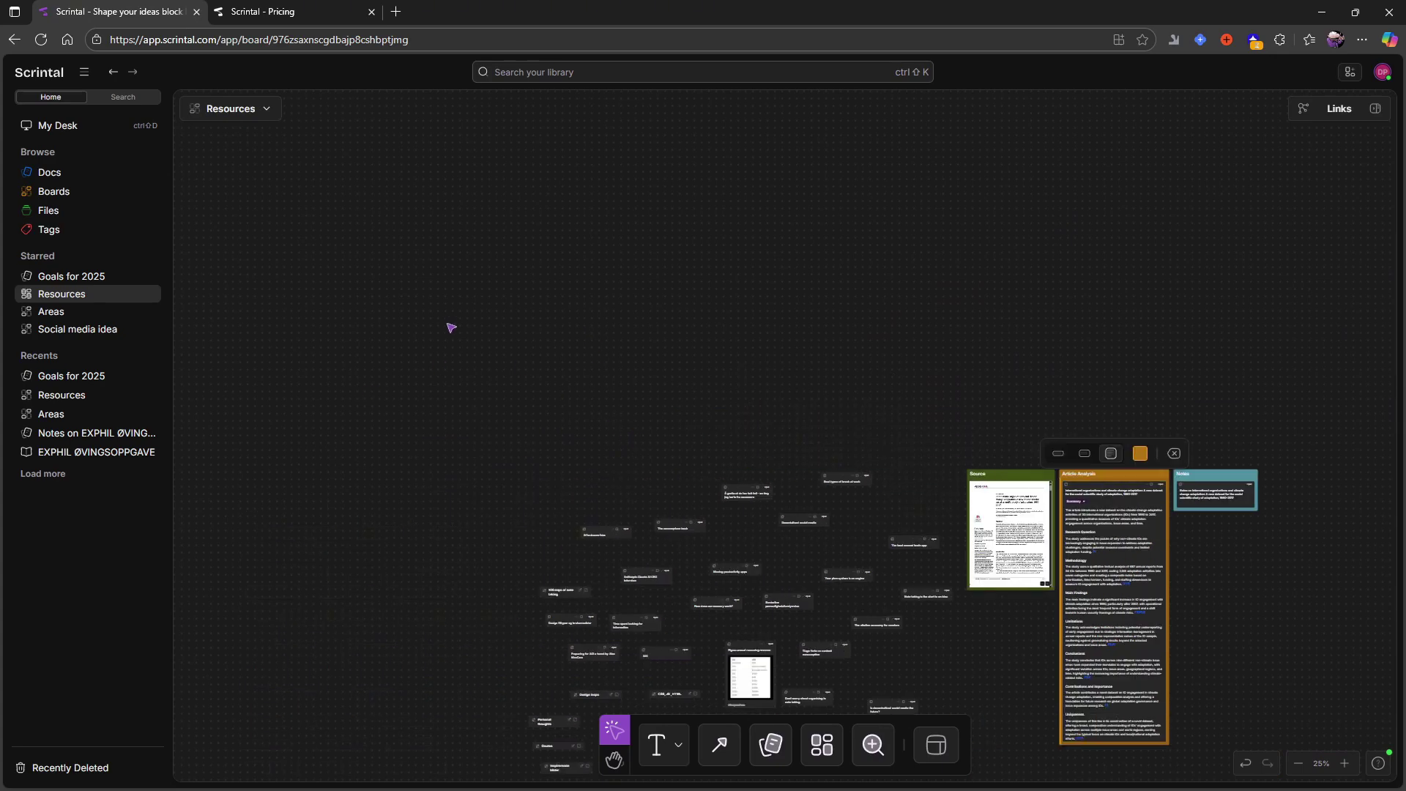
scroll(560, 458, "down", 2)
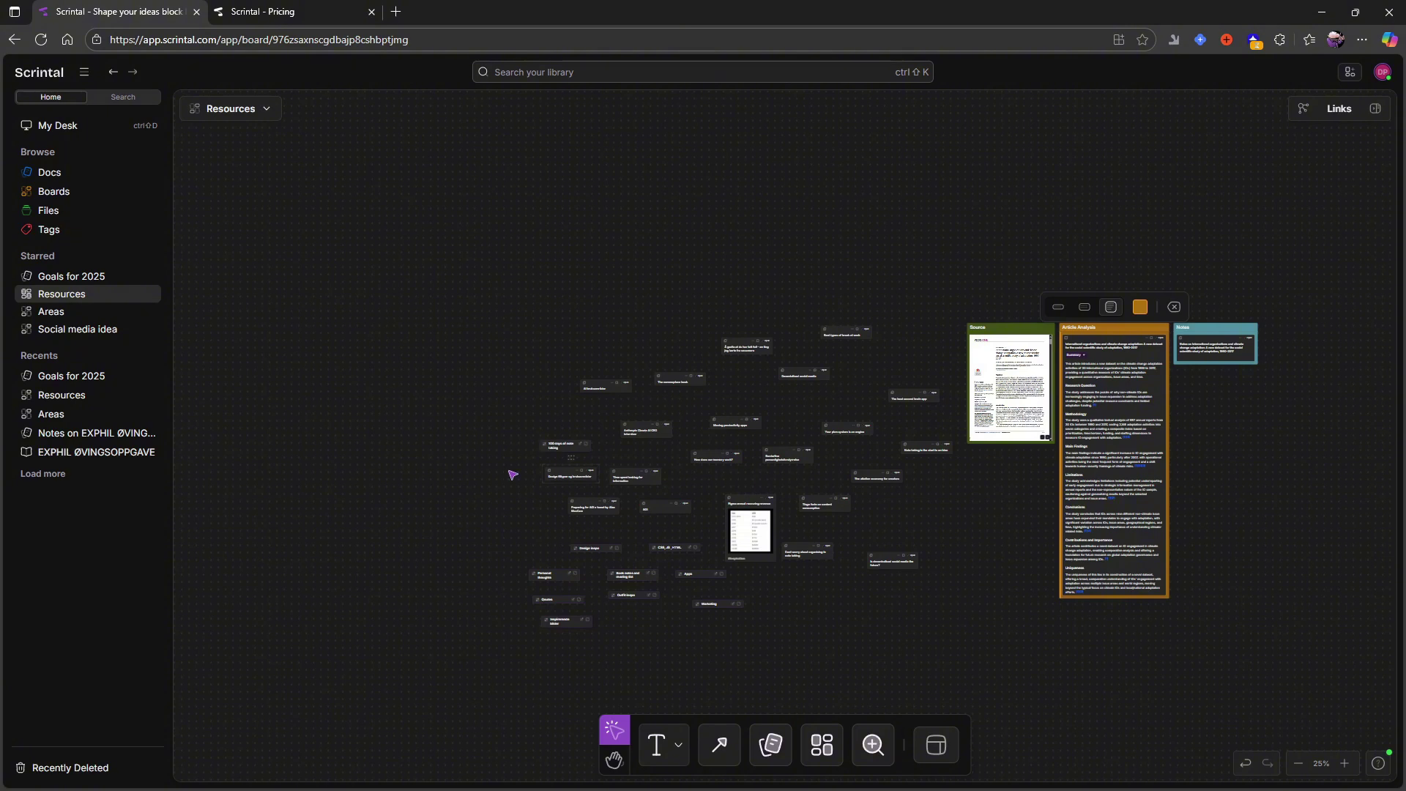
Switch from the Resources board to the empty My Desk canvas via the sidebar
left_click(94, 125)
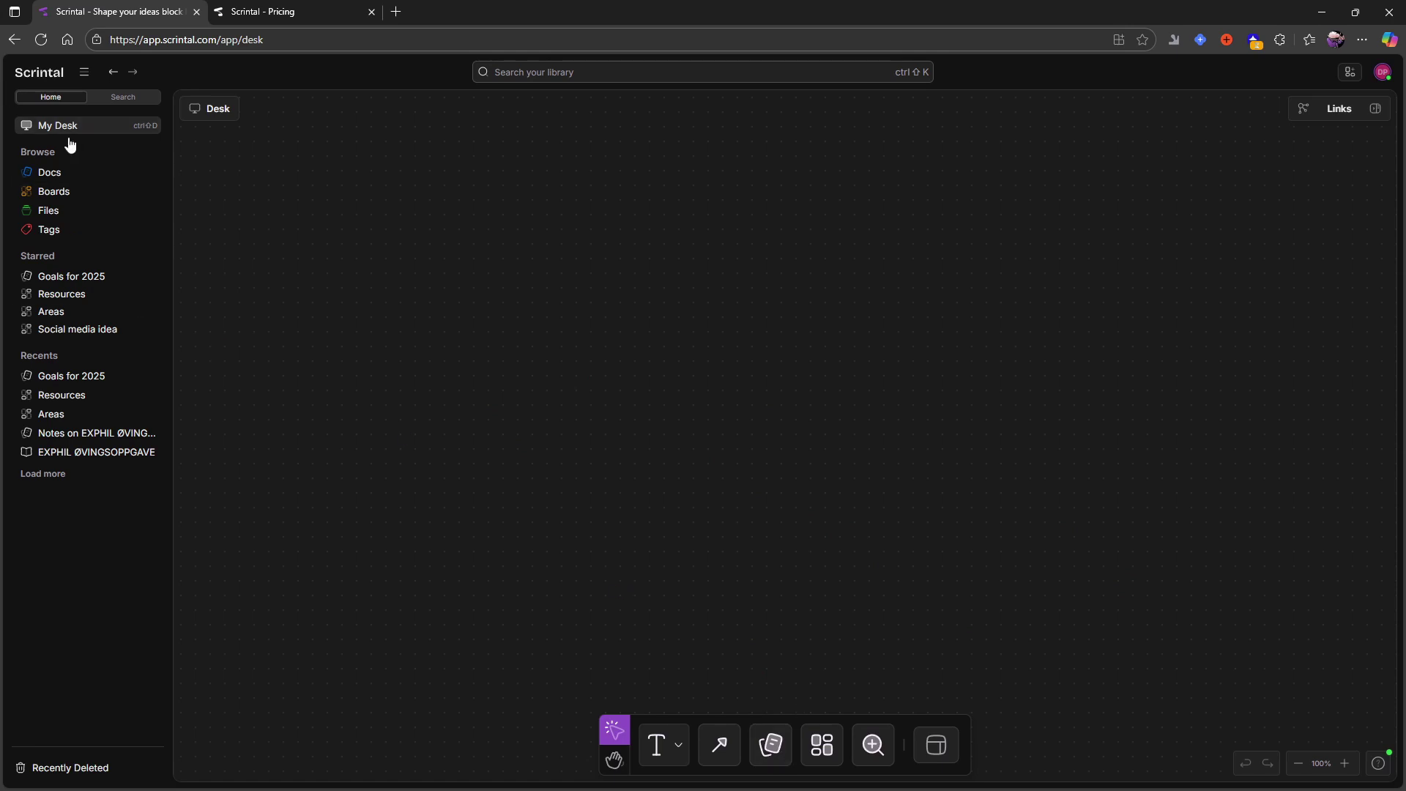
left_click(769, 747)
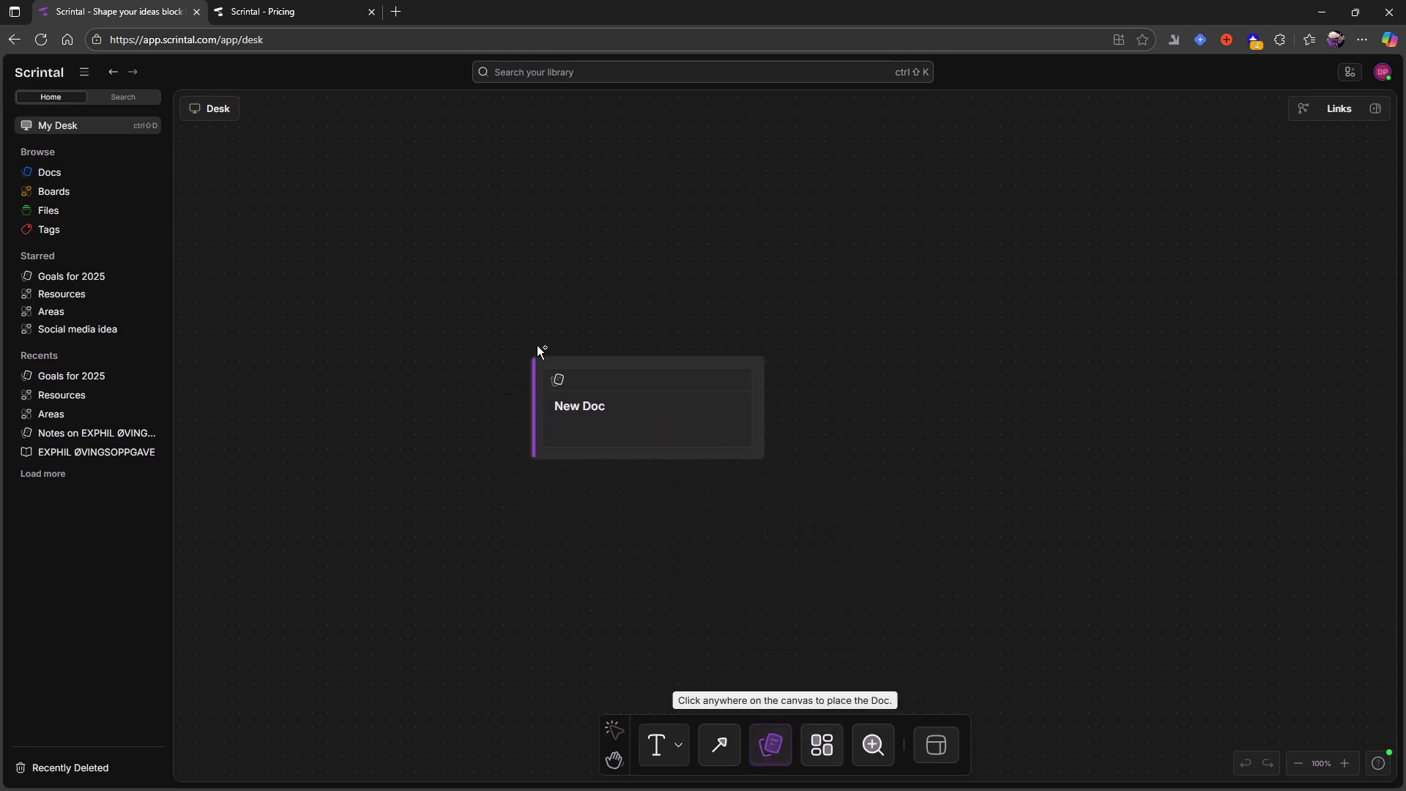
left_click(549, 361)
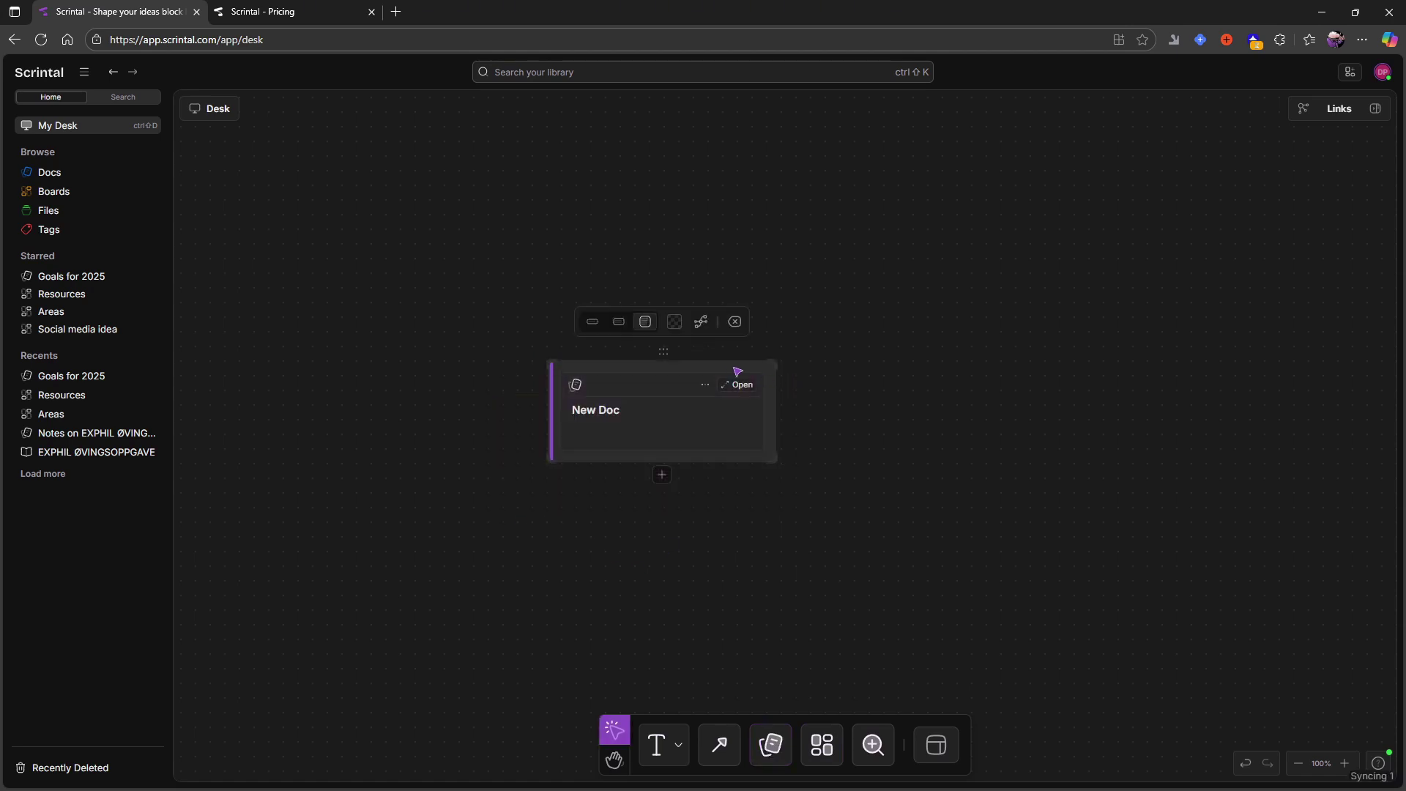
left_click(736, 324)
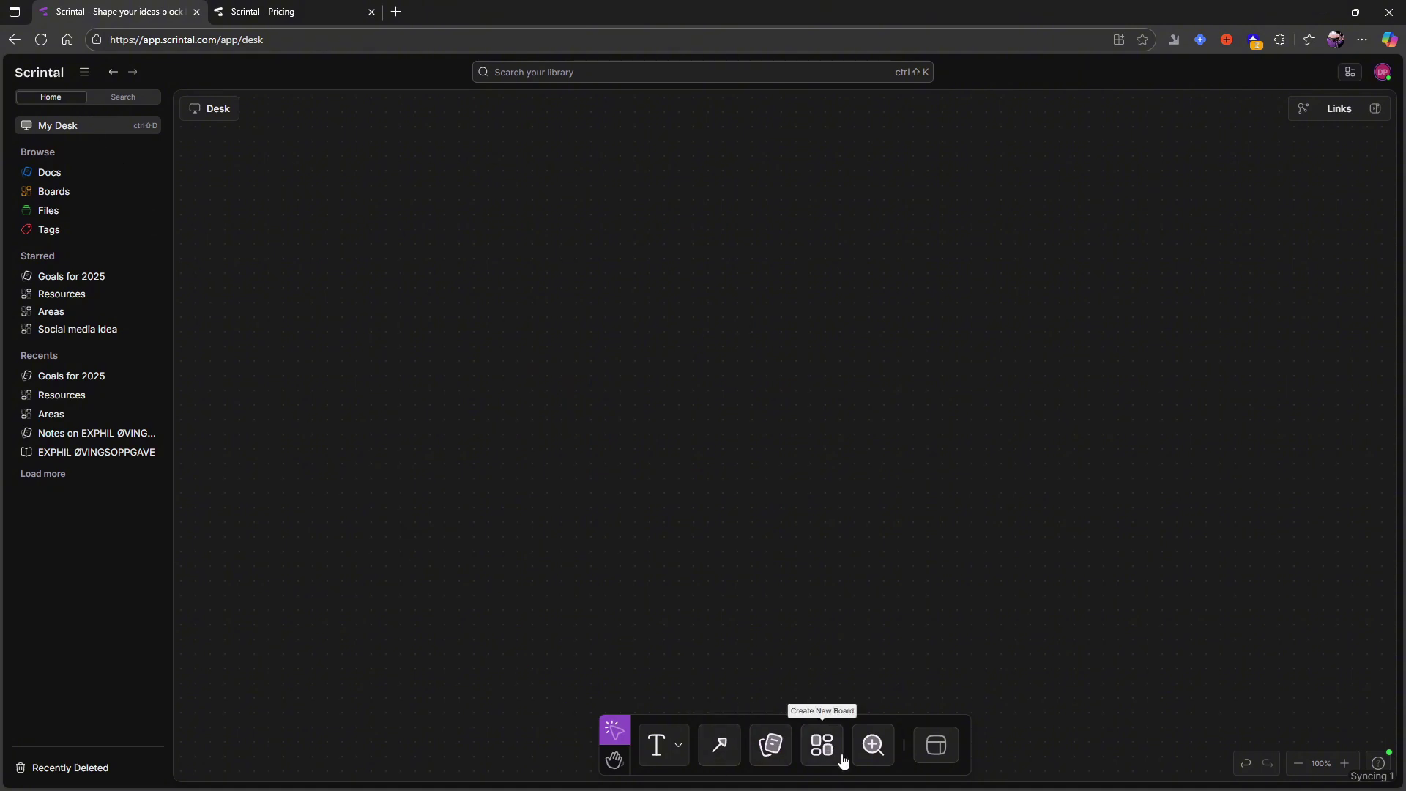
left_click(822, 746)
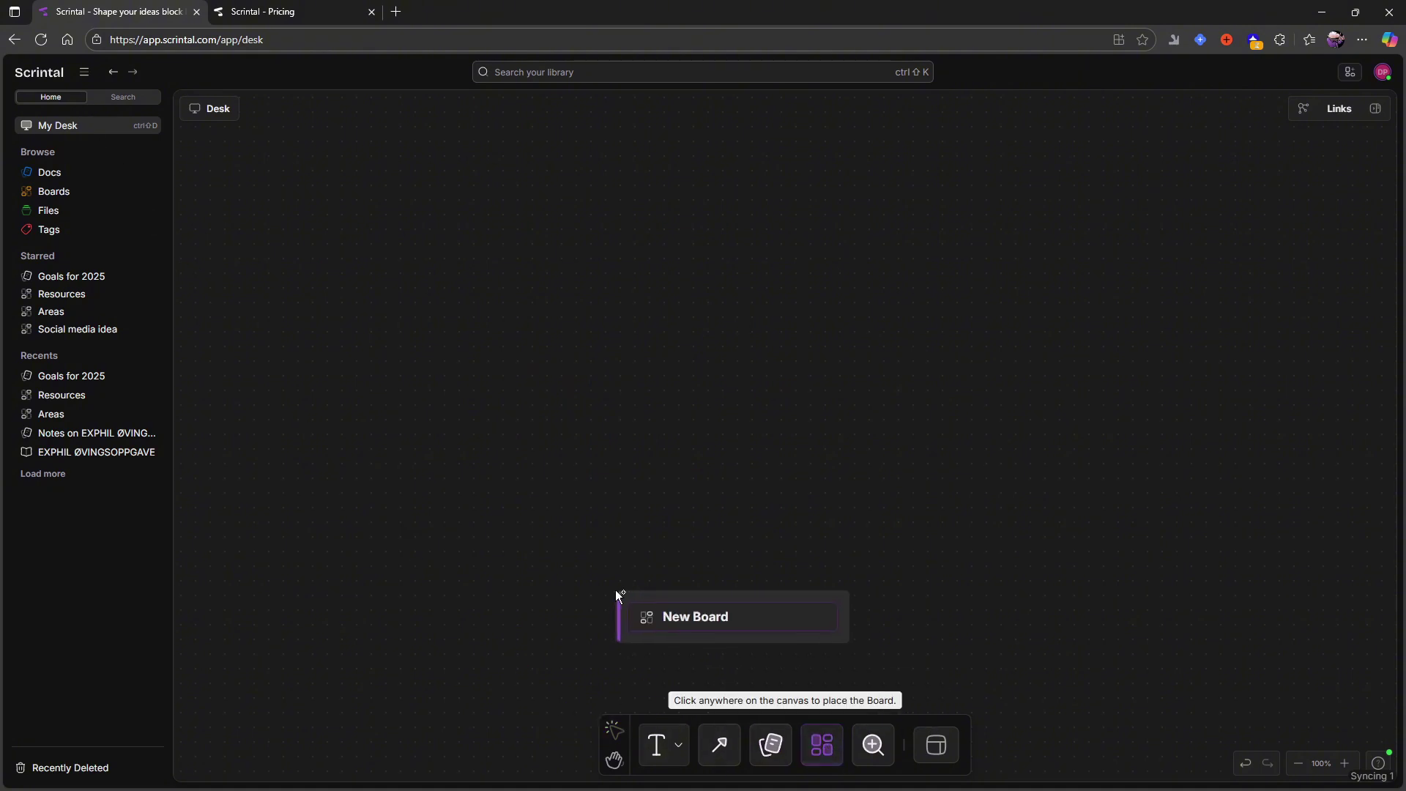
key("Escape")
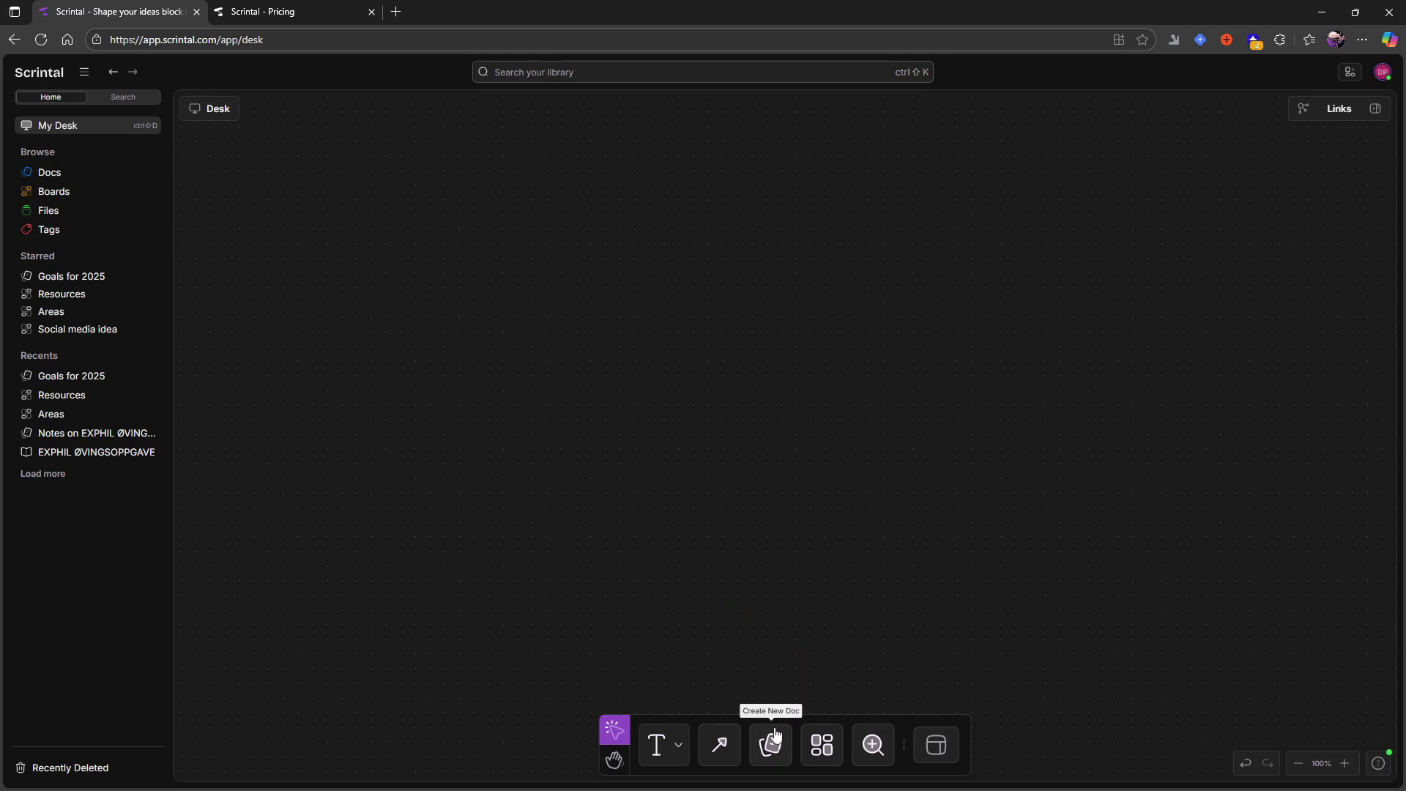
left_click(63, 176)
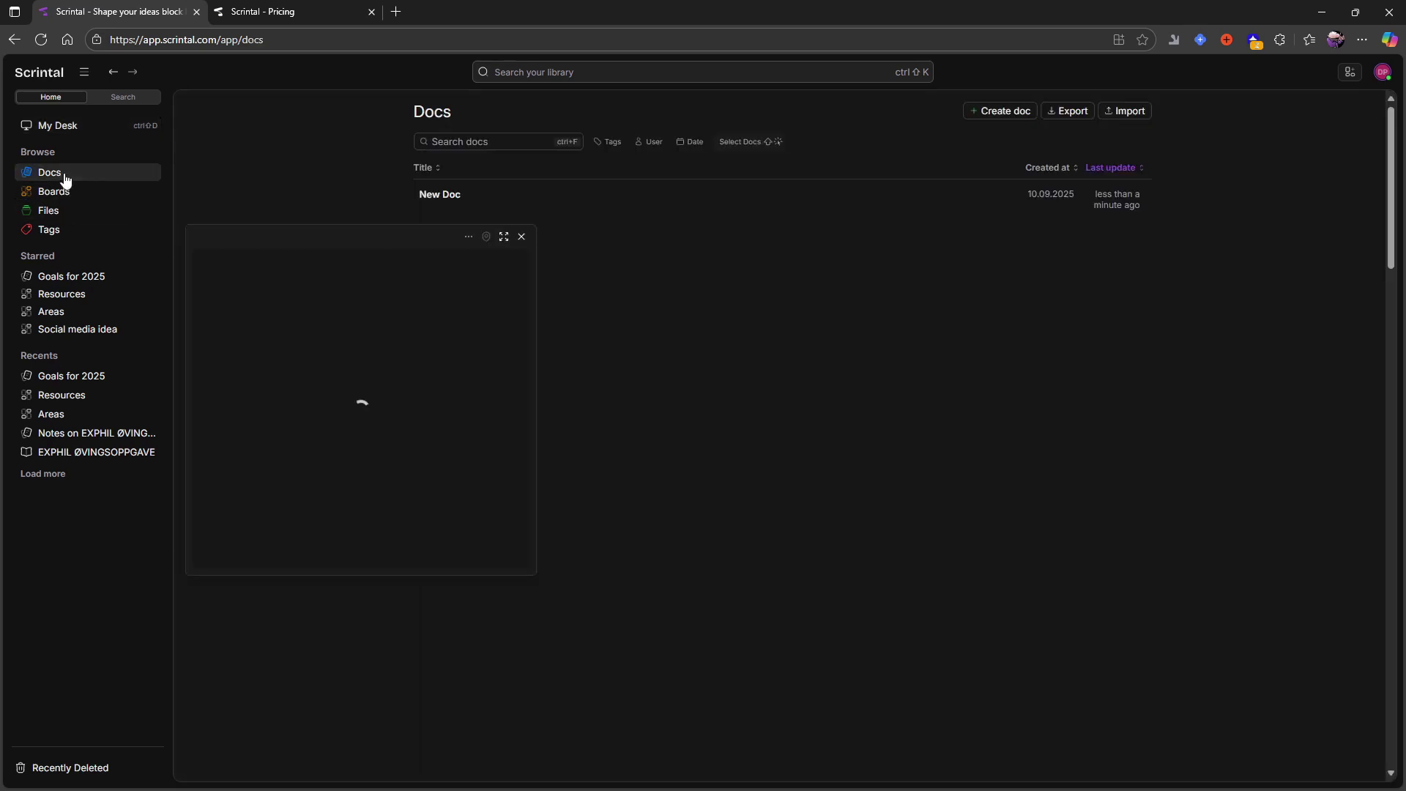
left_click(522, 236)
left_click(113, 201)
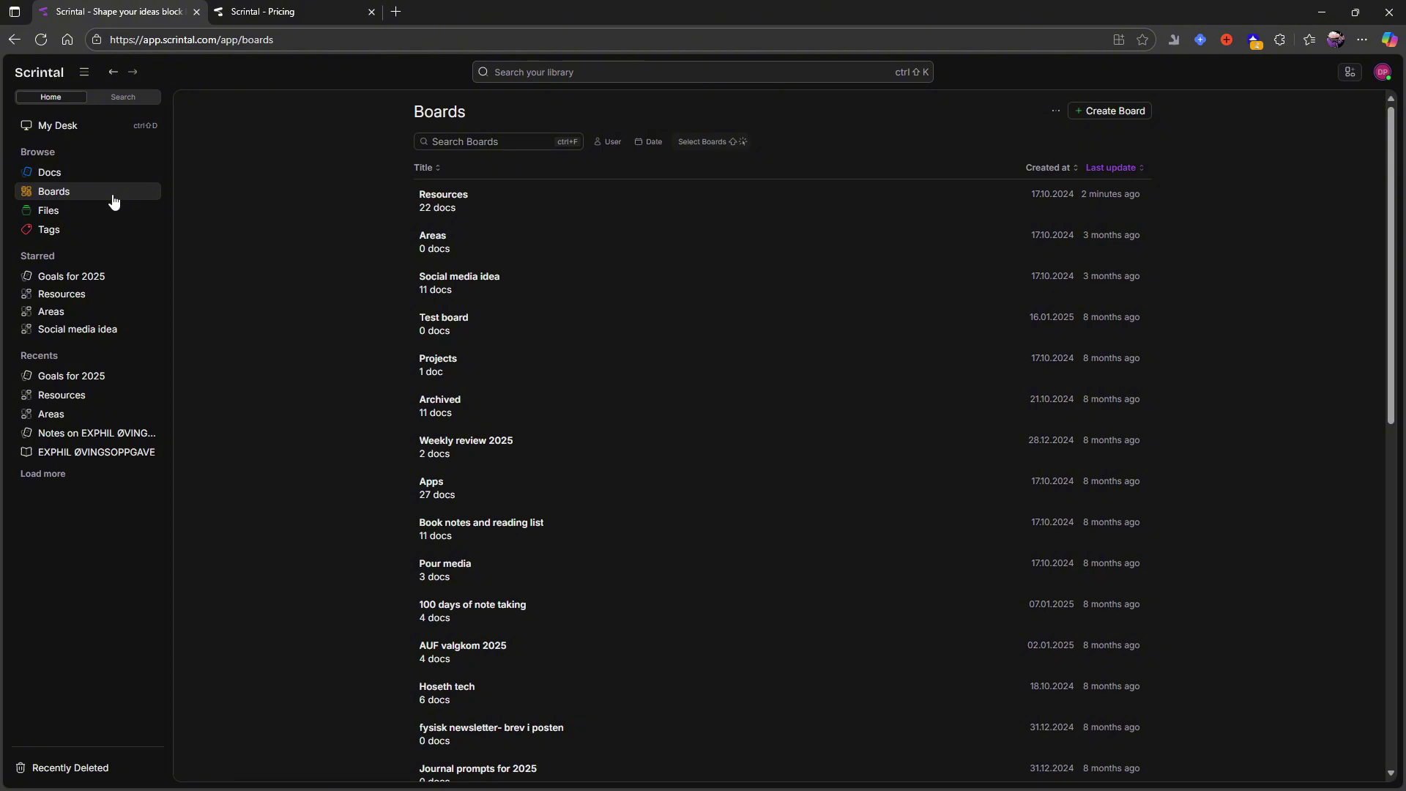
left_click(89, 134)
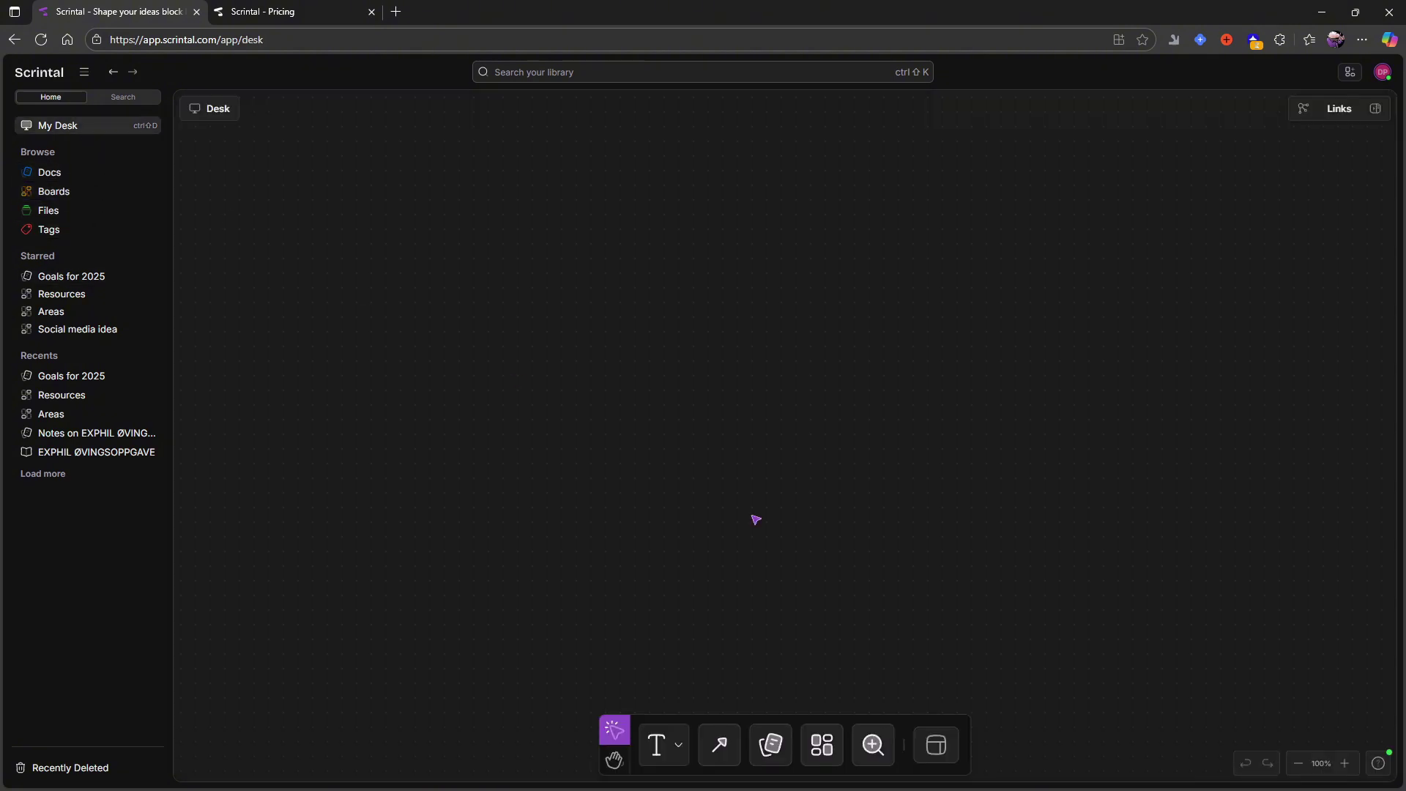
left_click(820, 747)
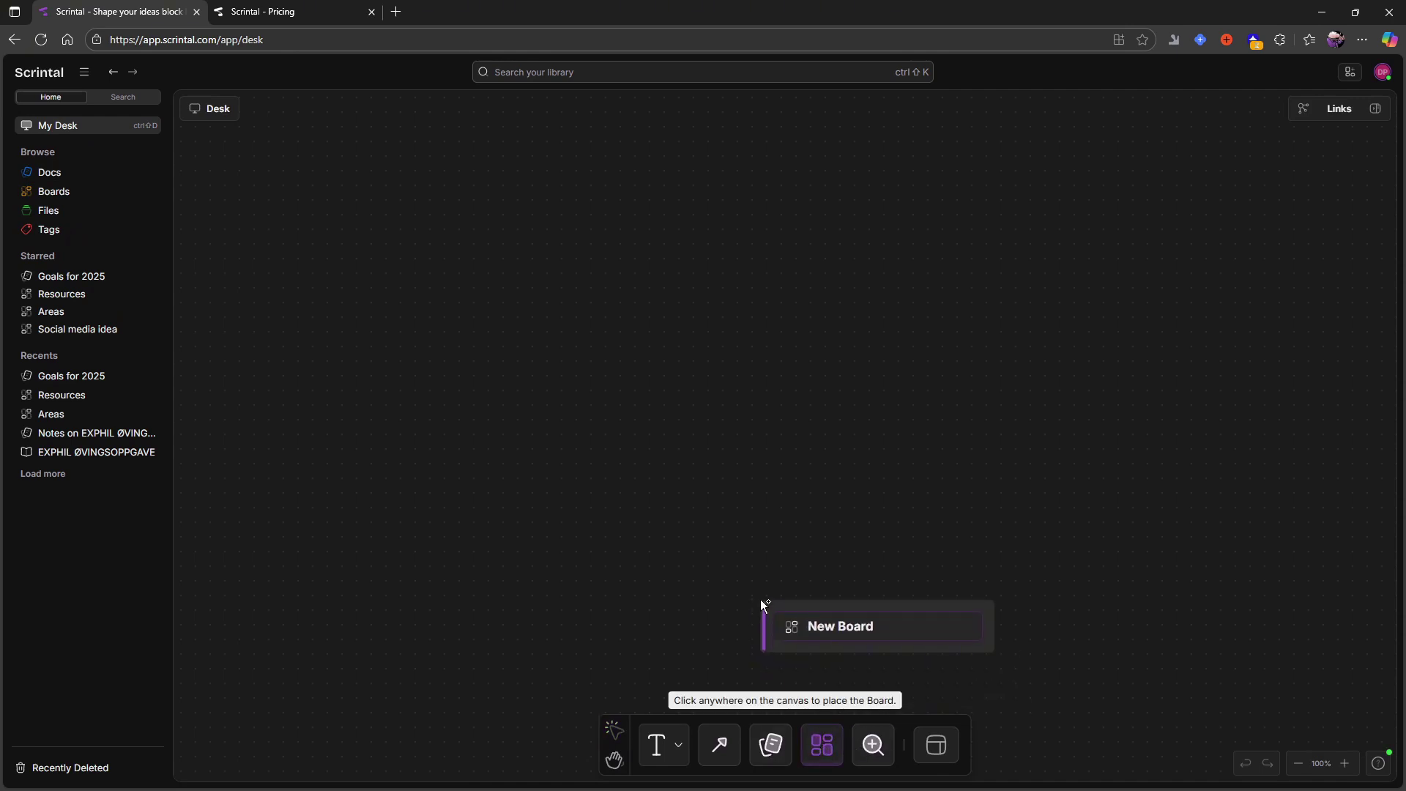
key("Escape")
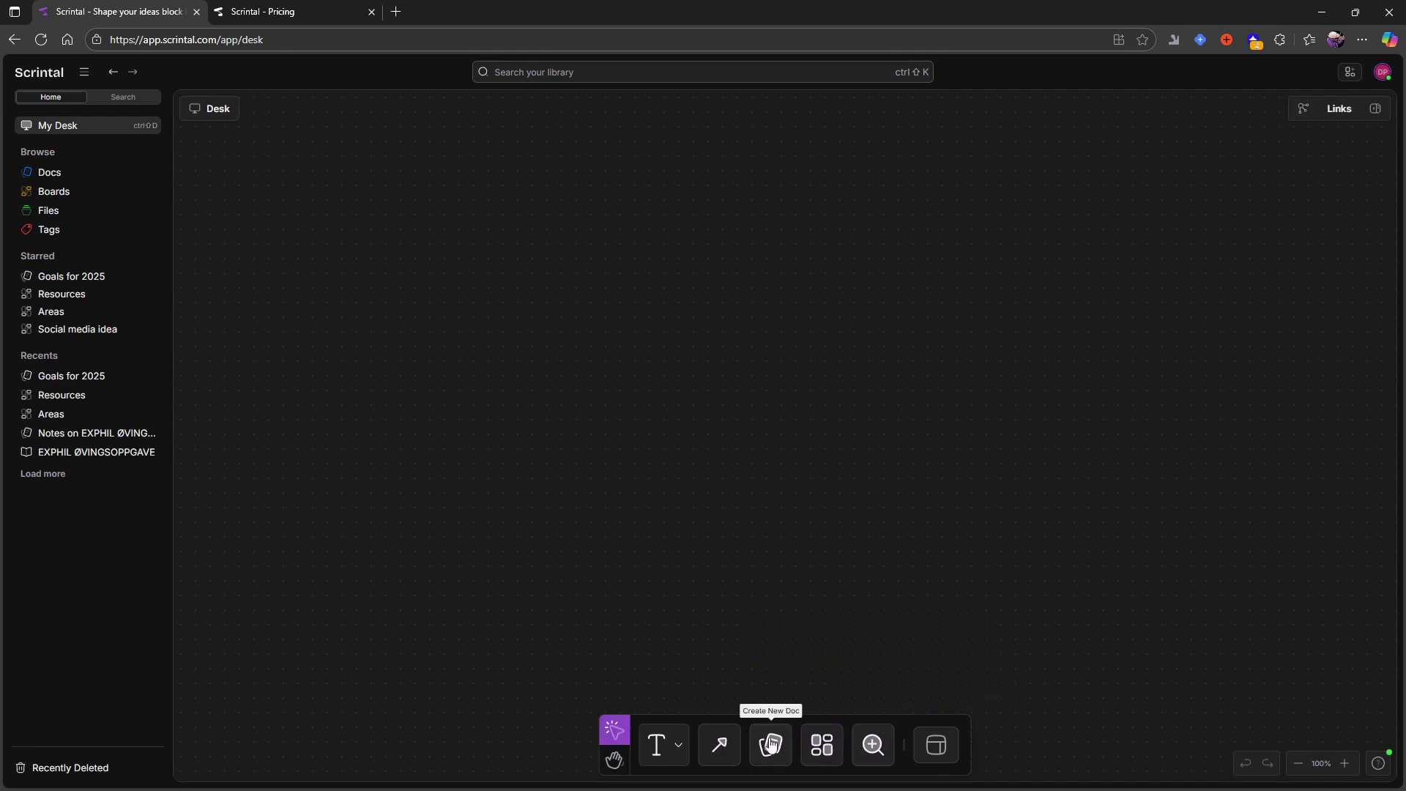
left_click(957, 745)
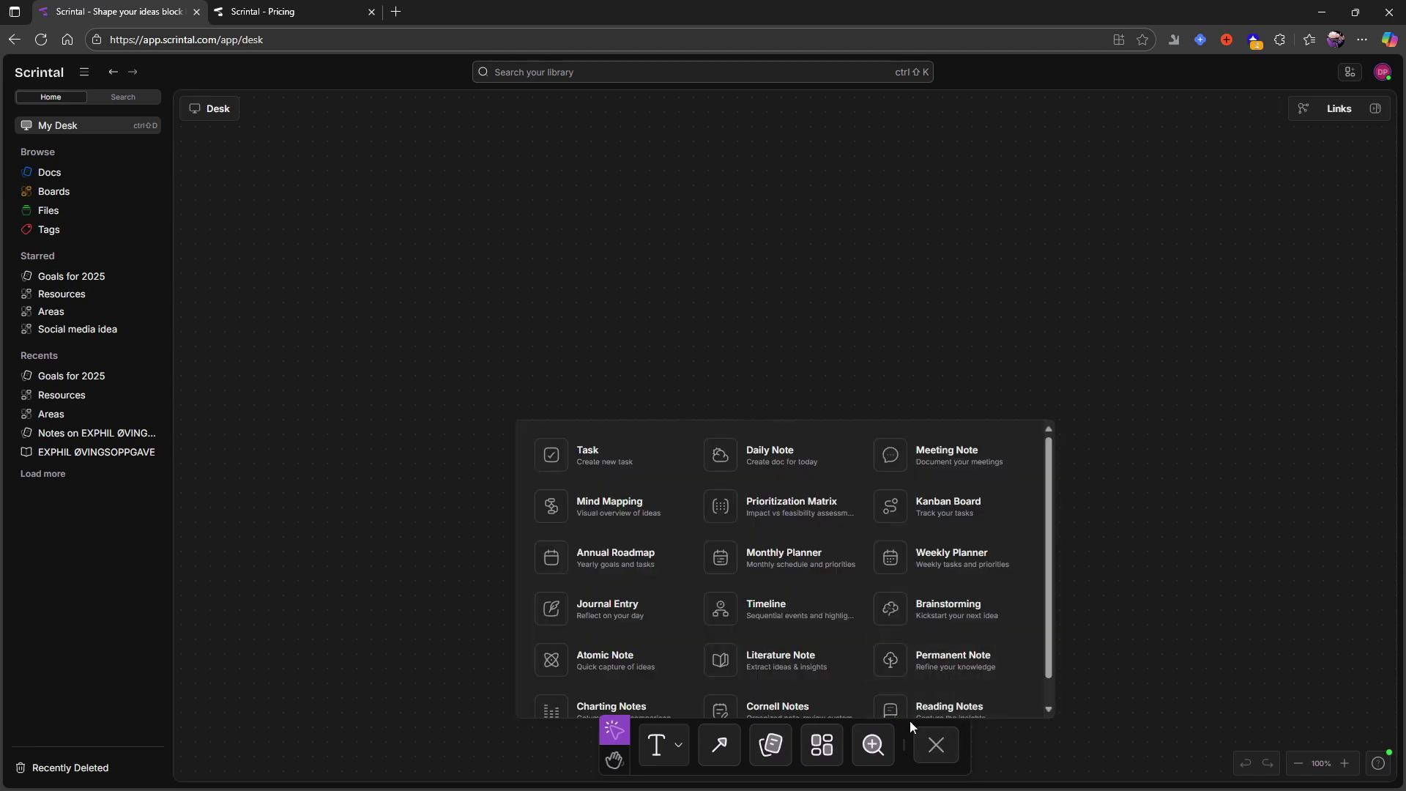
scroll(821, 557, "down", 1)
scroll(768, 495, "up", 1)
left_click(764, 460)
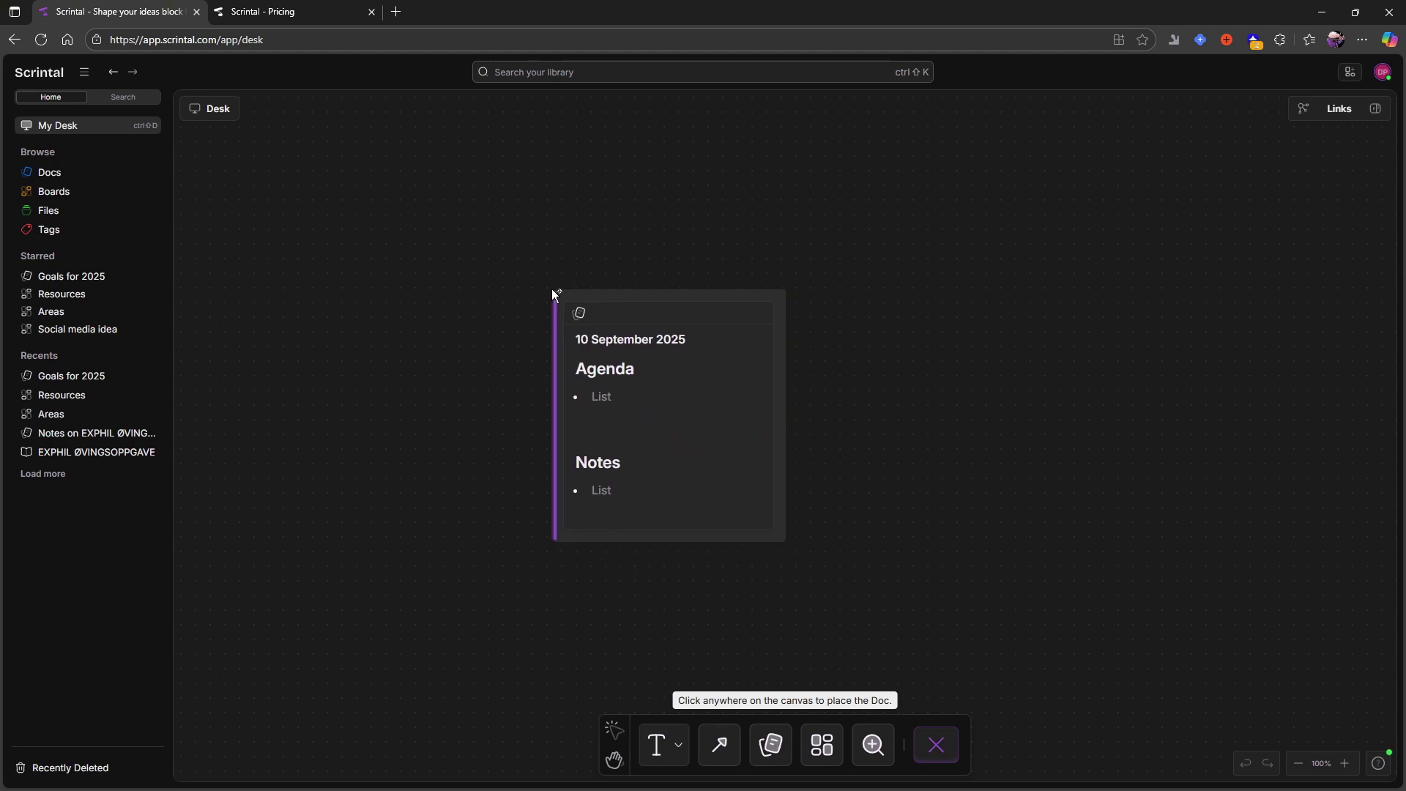
left_click(399, 254)
left_click(771, 745)
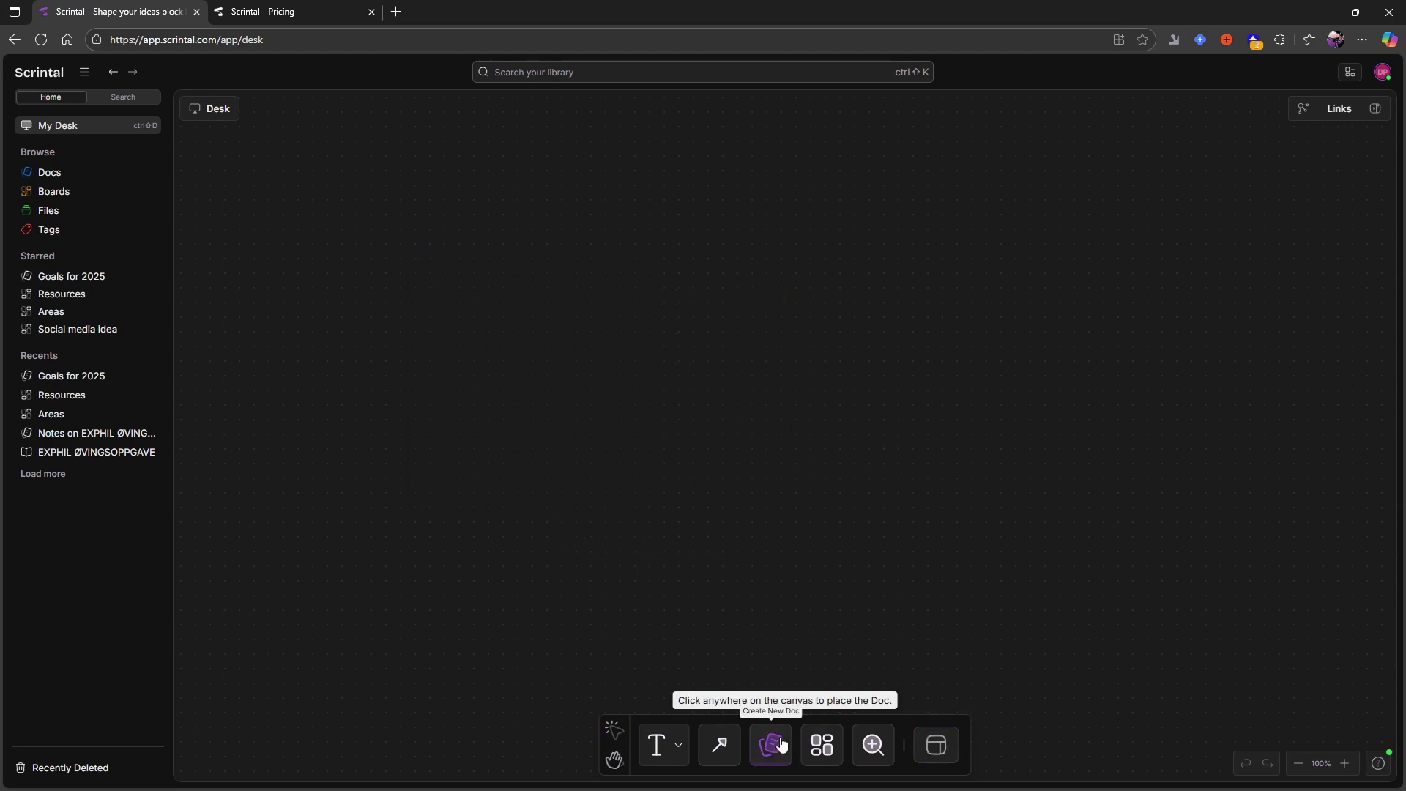
left_click(660, 390)
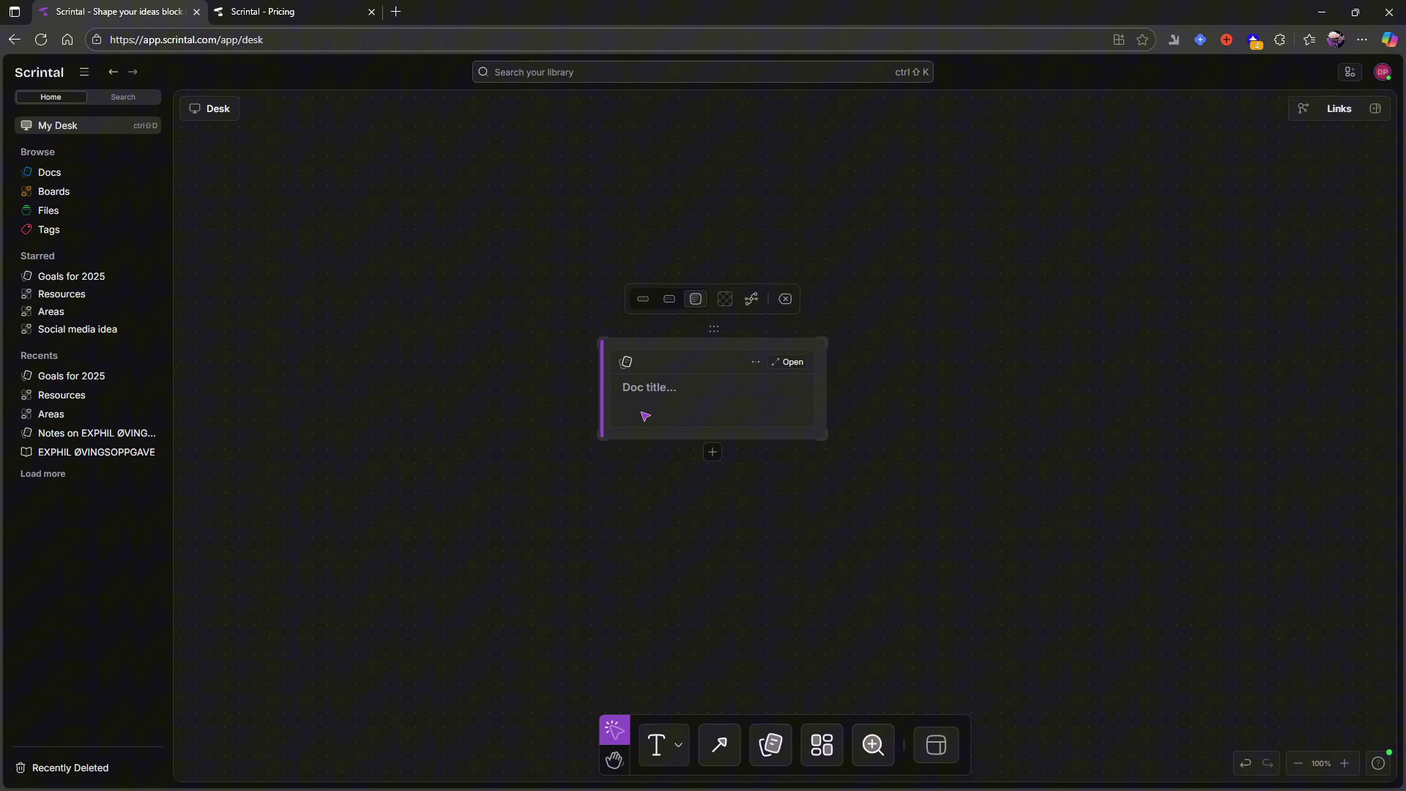
type("10.sept")
key("Return")
type("- jkf")
type("jsdfsl")
key("Return")
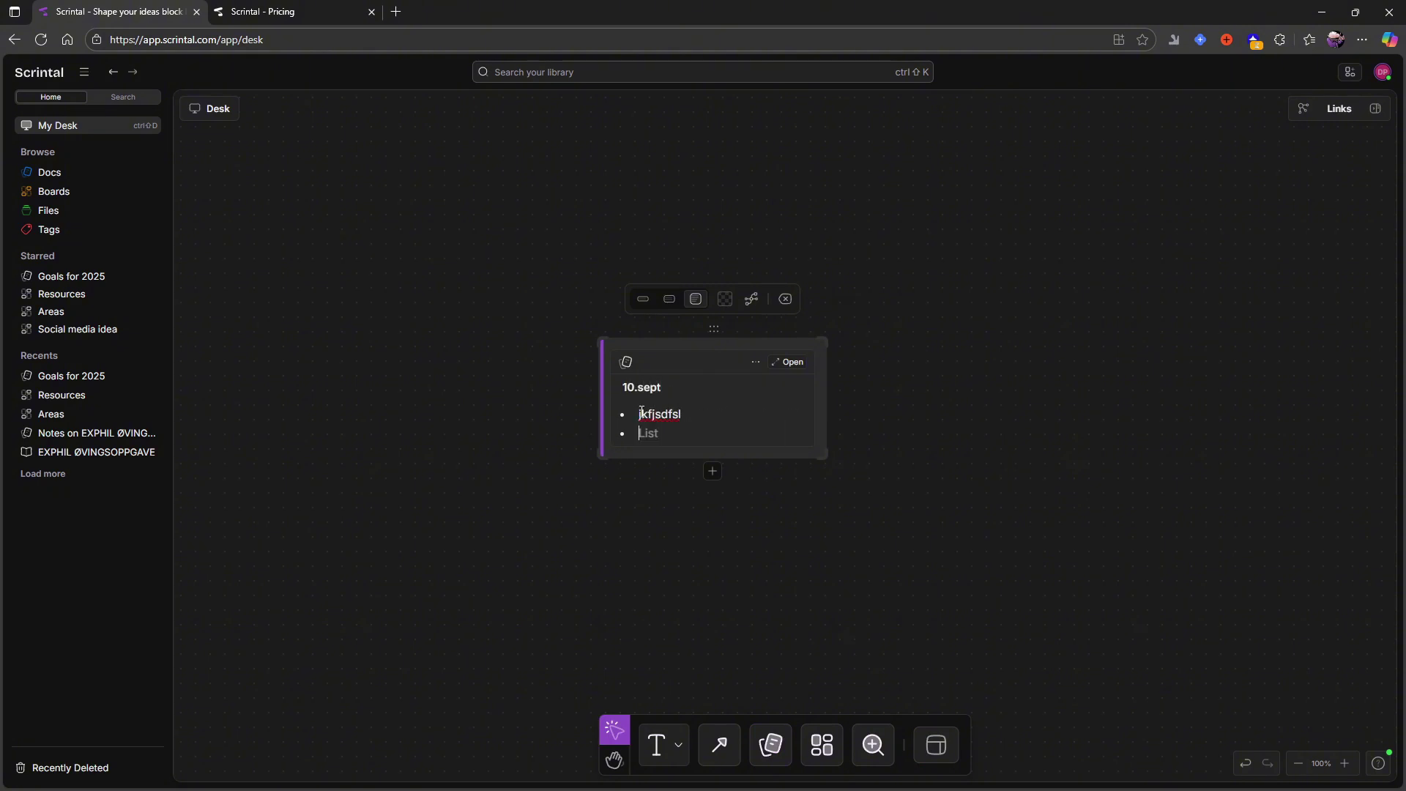
left_click(538, 545)
right_click(723, 375)
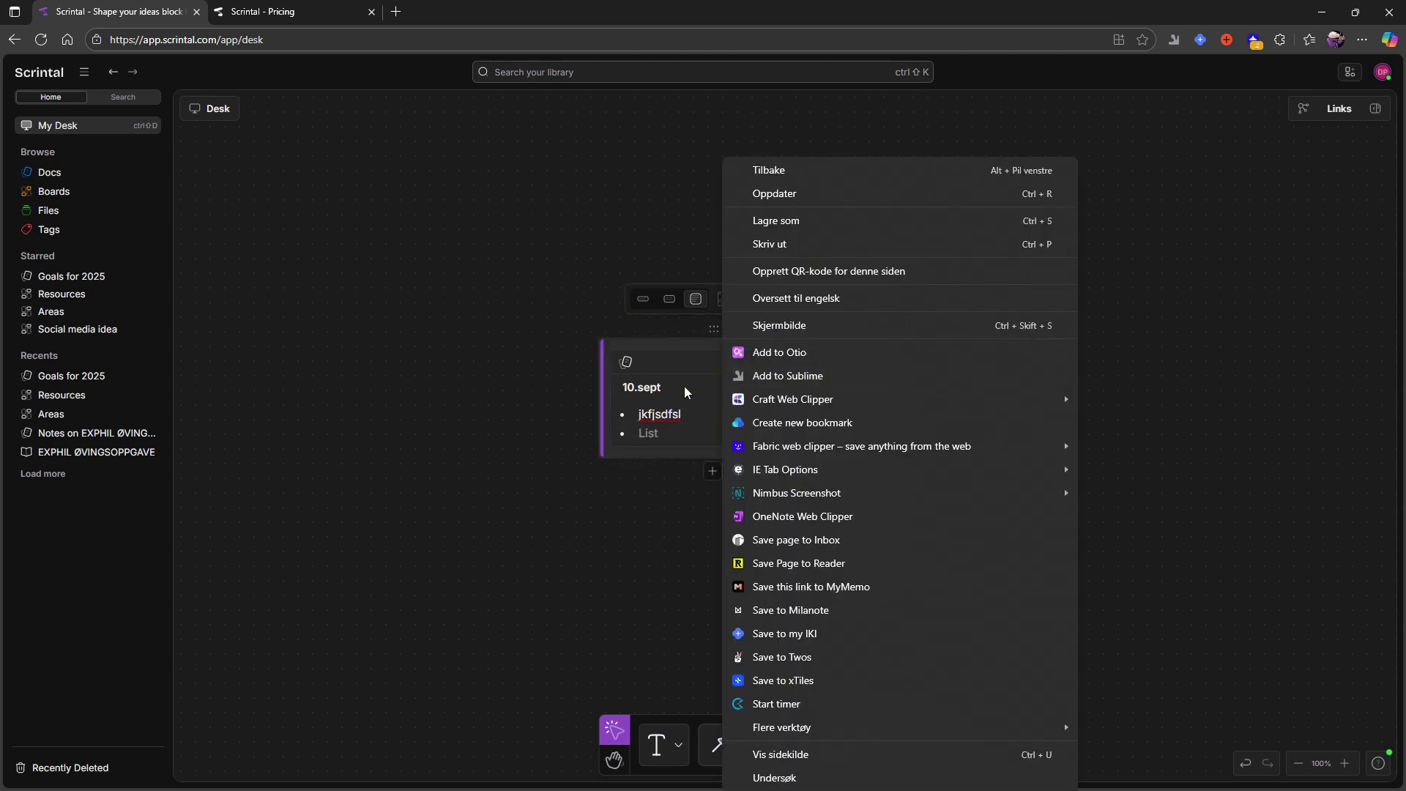
left_click(646, 379)
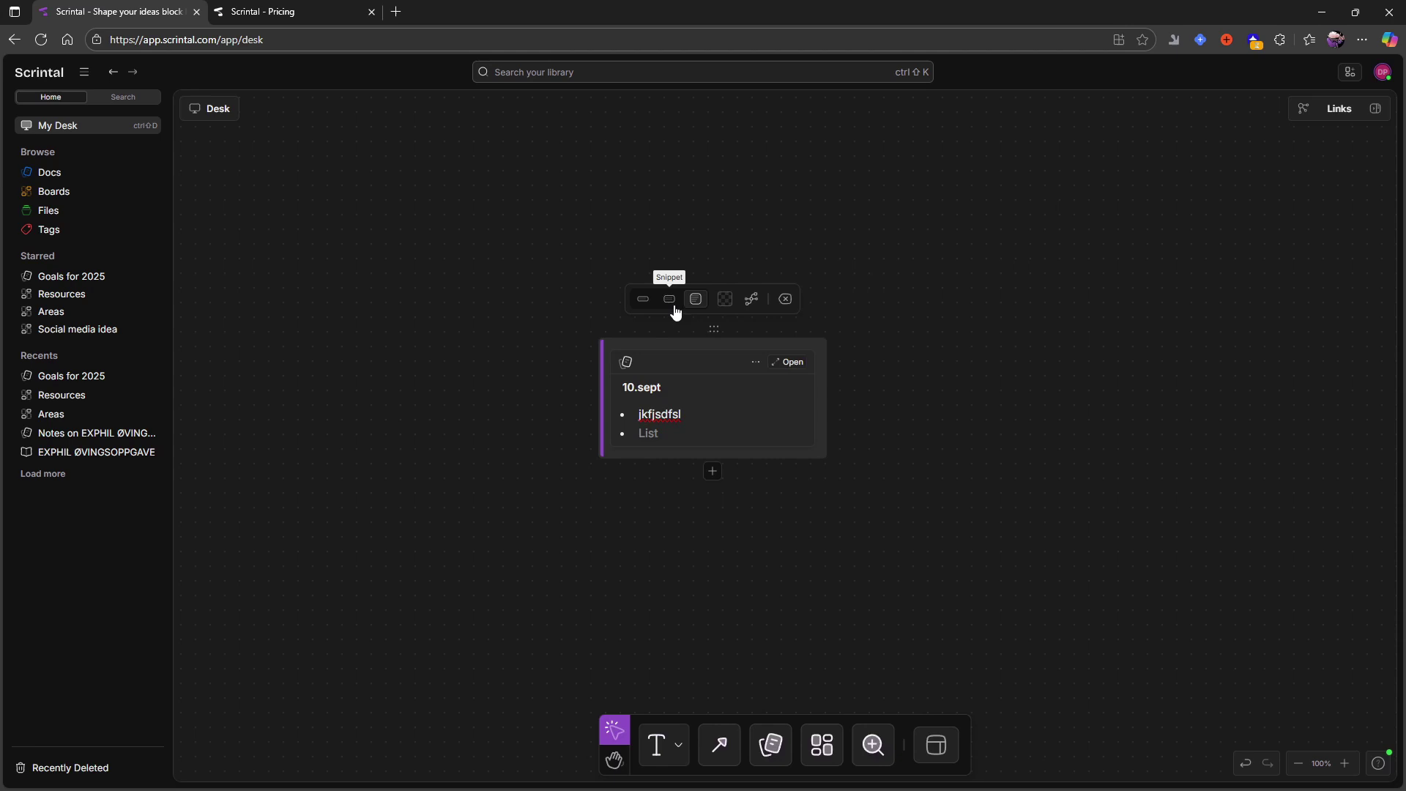
left_click(925, 743)
scroll(733, 559, "down", 1)
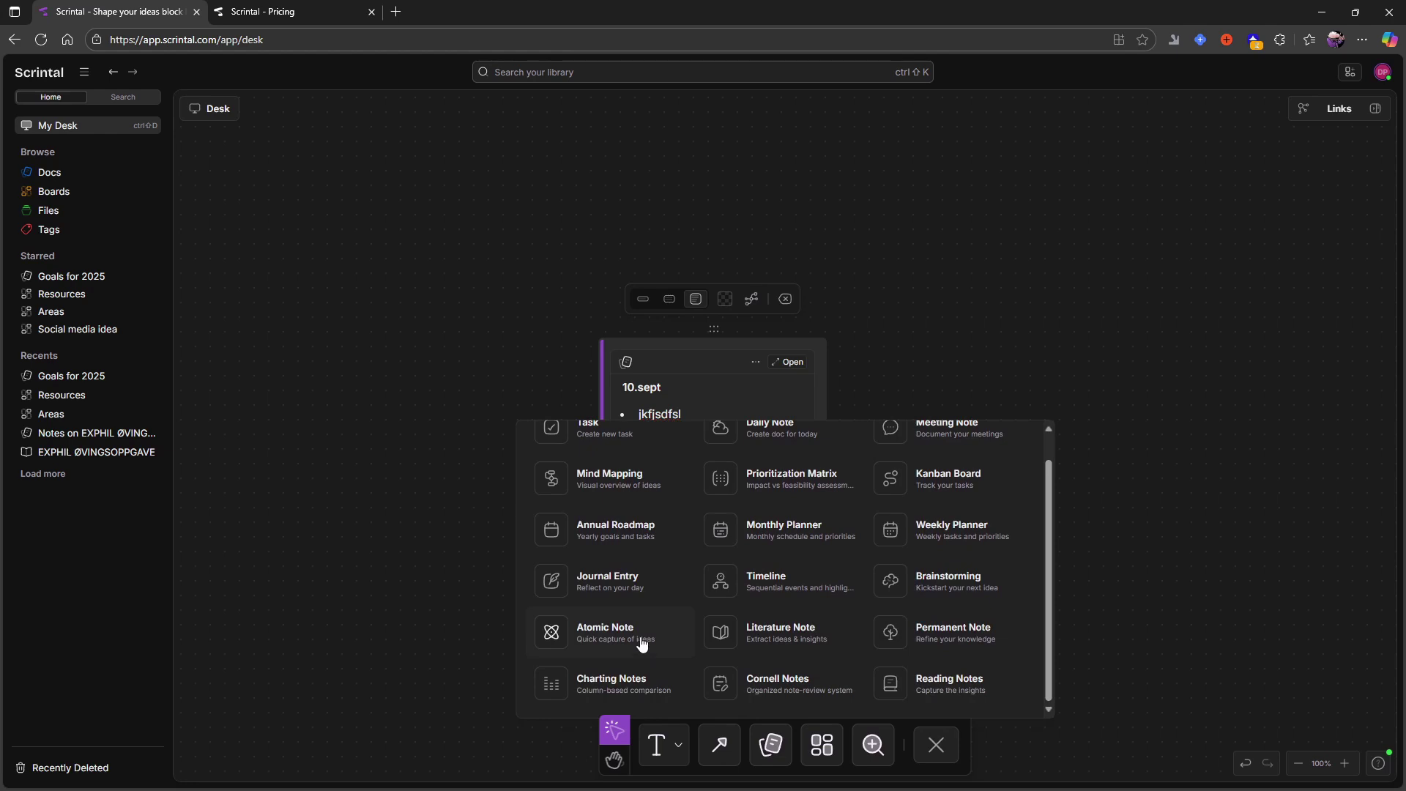
scroll(637, 630, "up", 1)
left_click(477, 404)
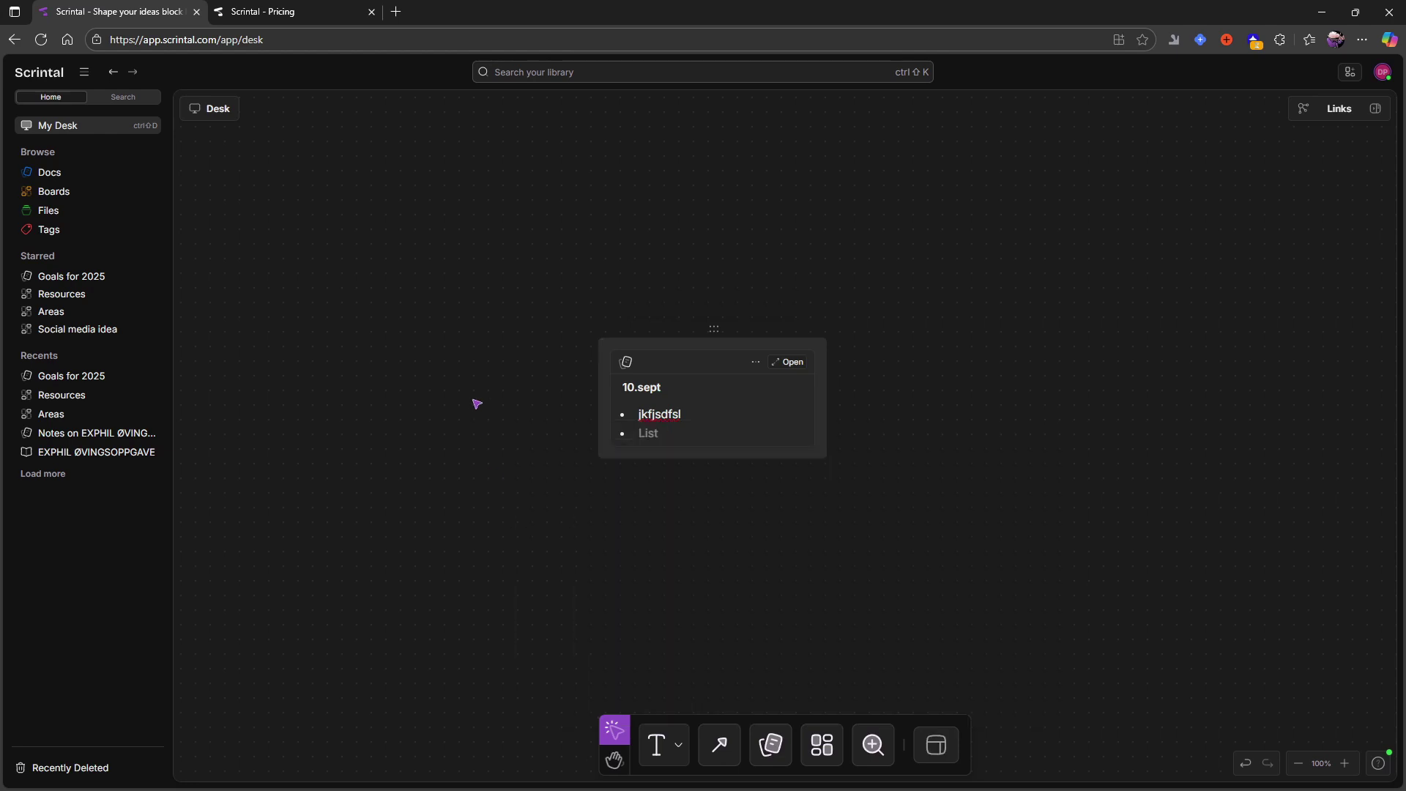
left_click_drag(487, 354, 869, 481)
key("Delete")
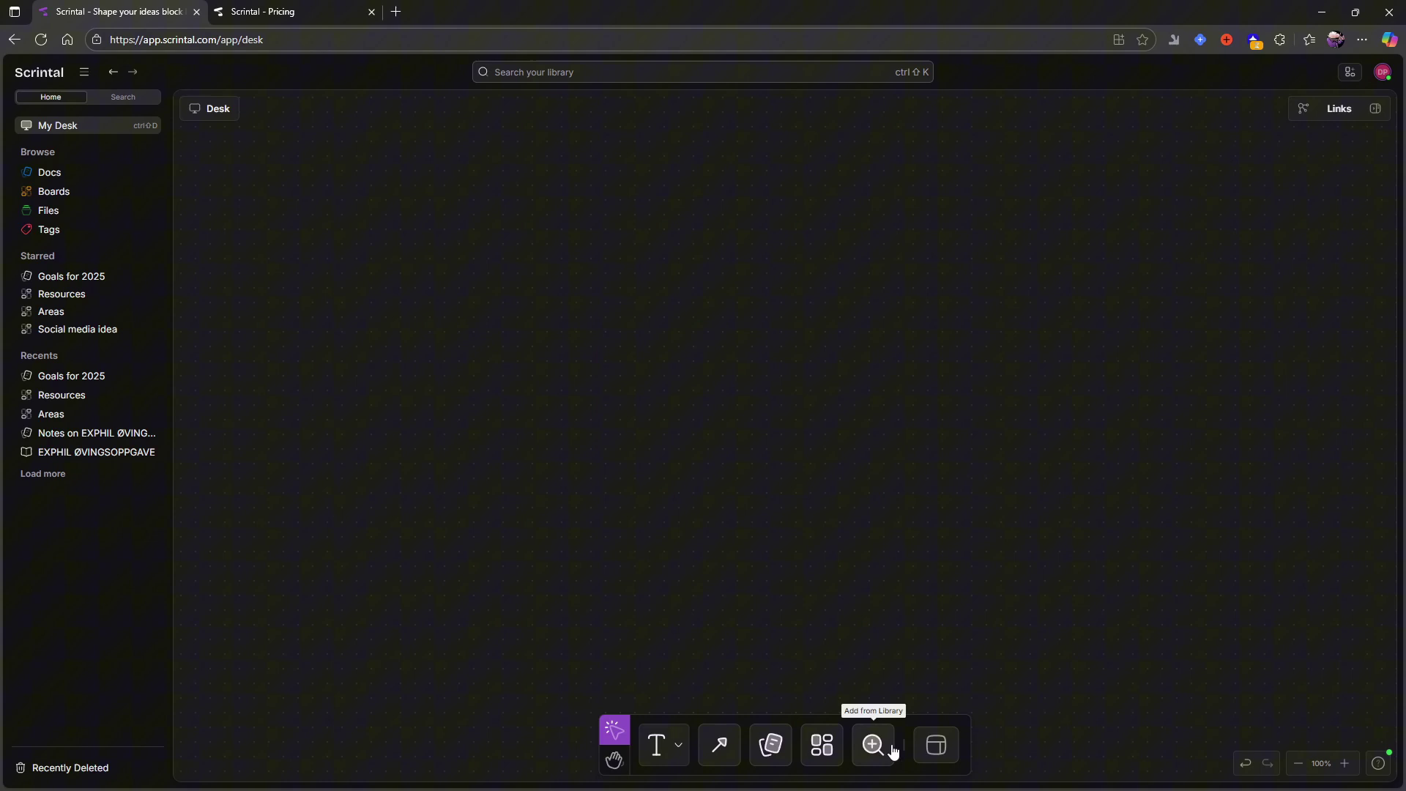
left_click(936, 745)
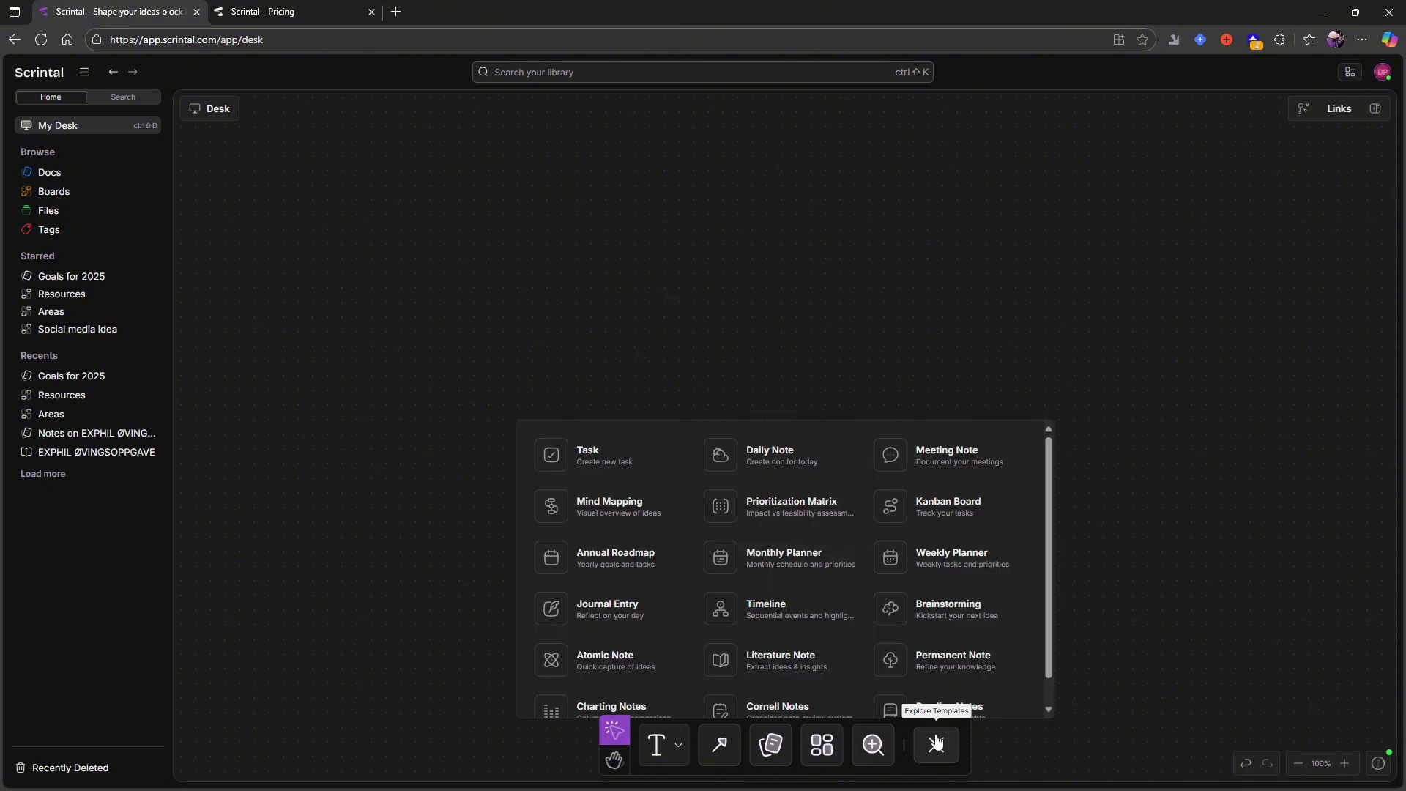
left_click(613, 556)
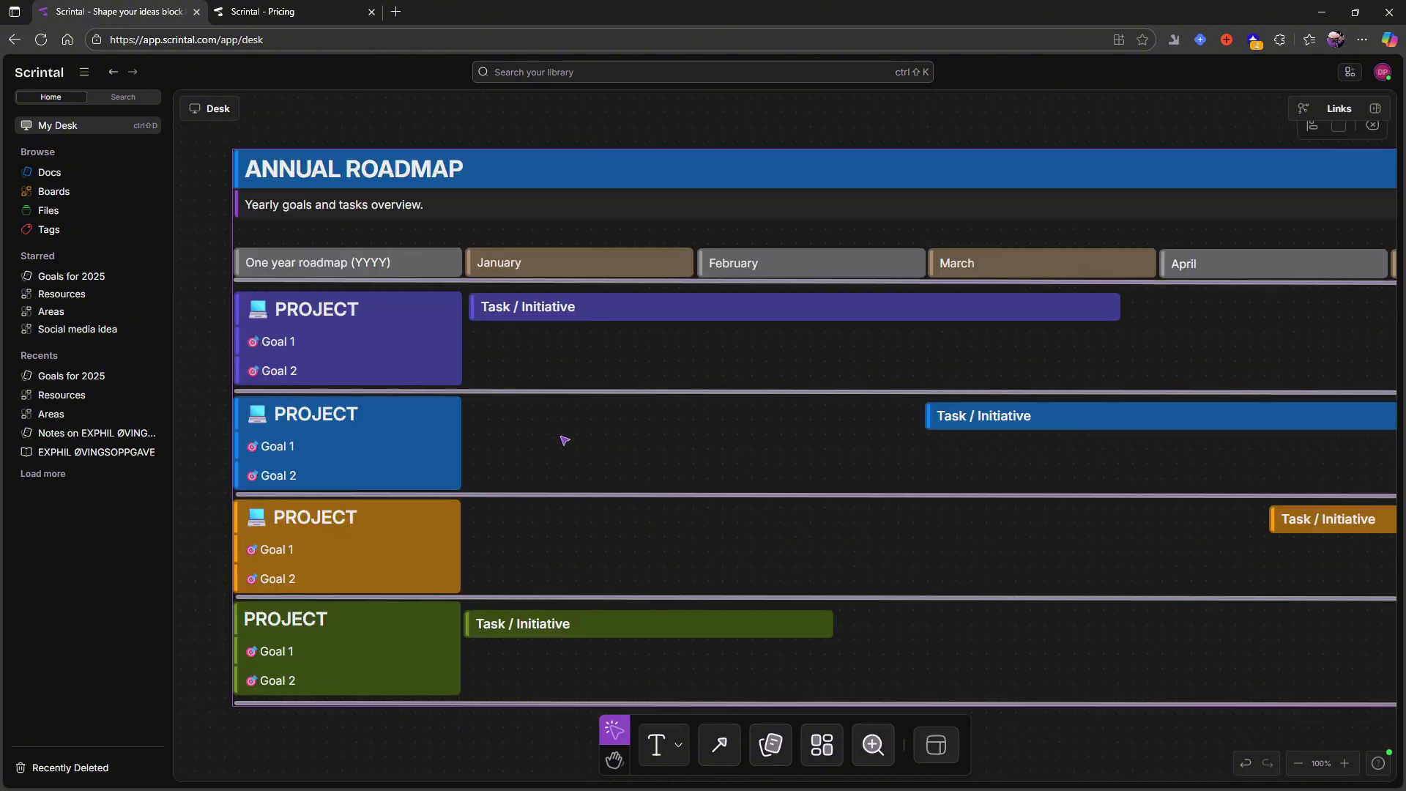
scroll(564, 440, "down", 5)
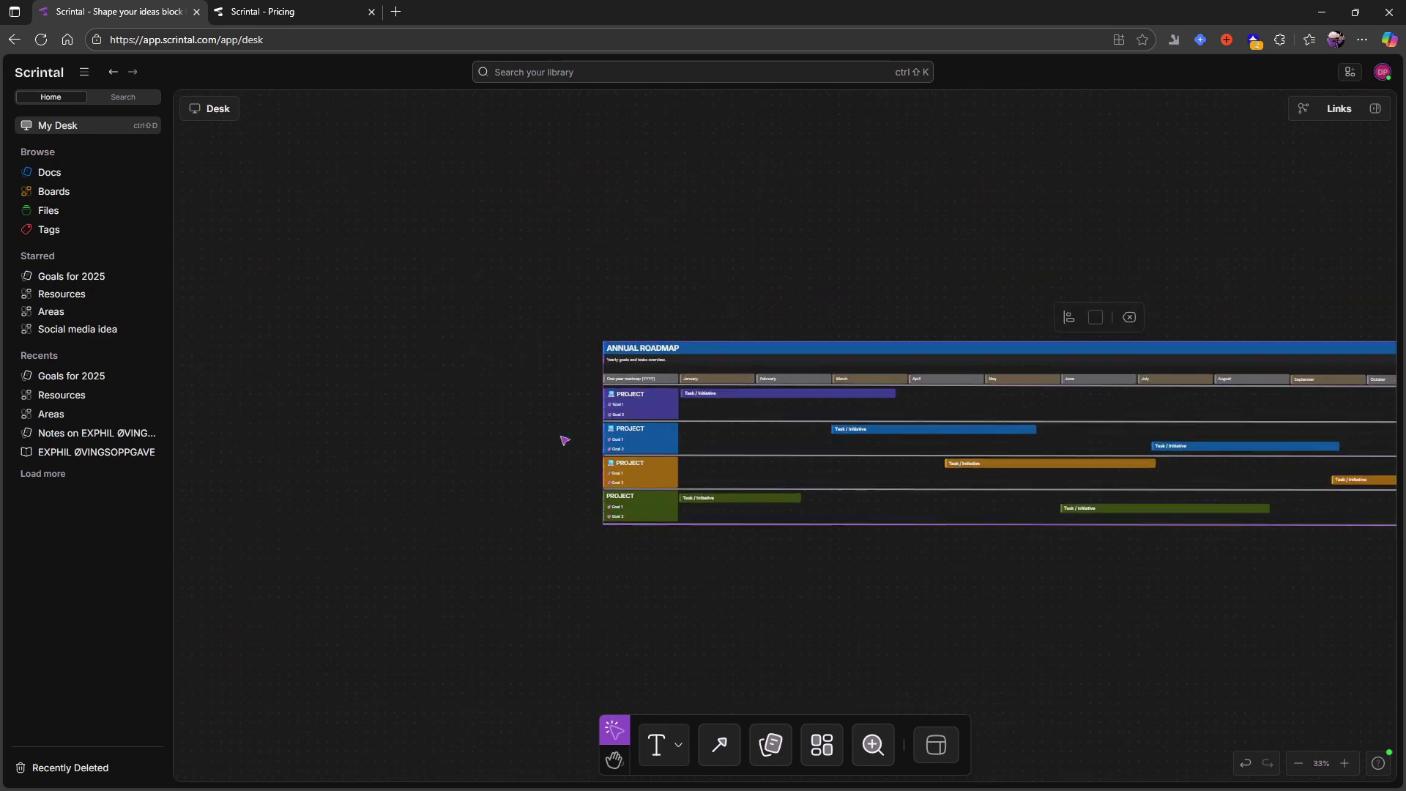
scroll(719, 436, "right", 5)
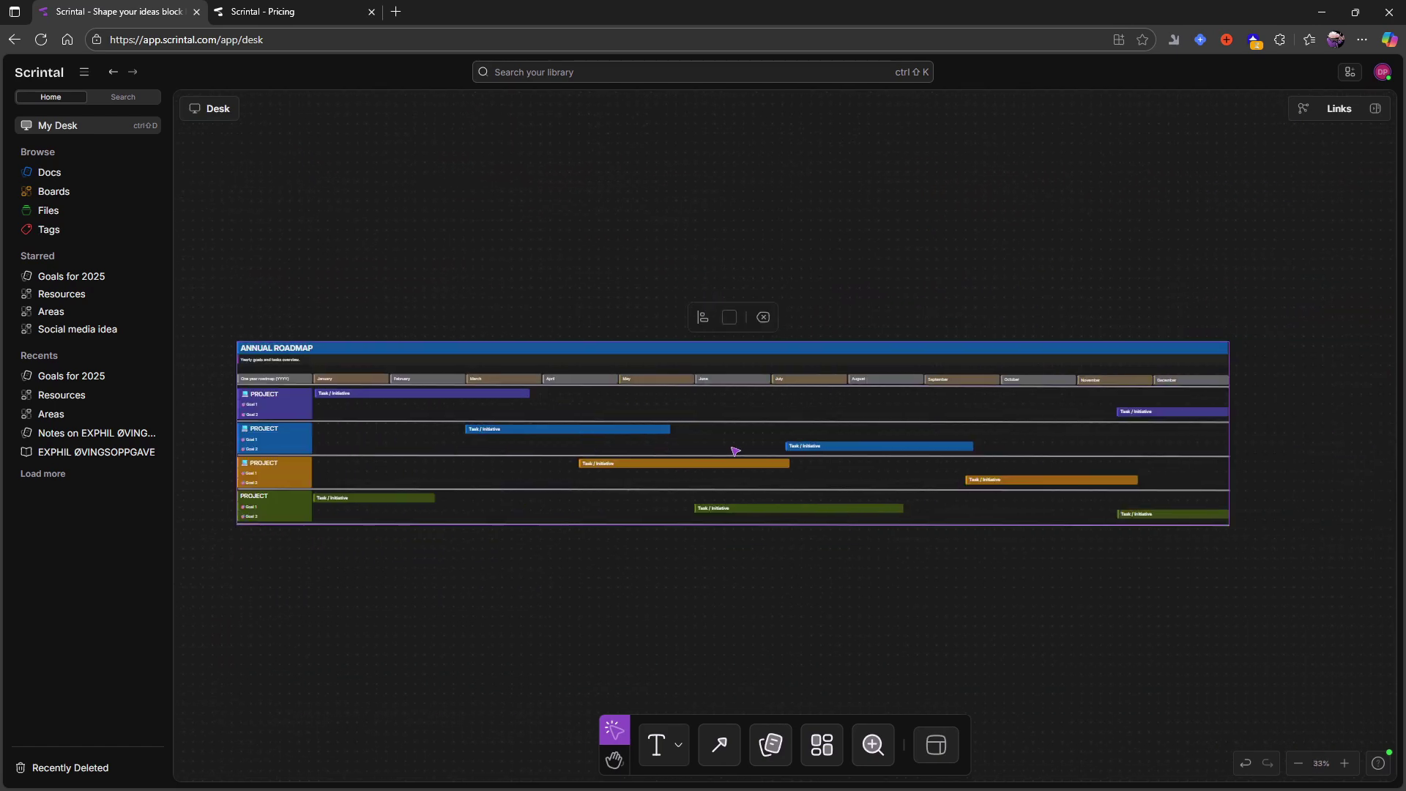
key("shift+0")
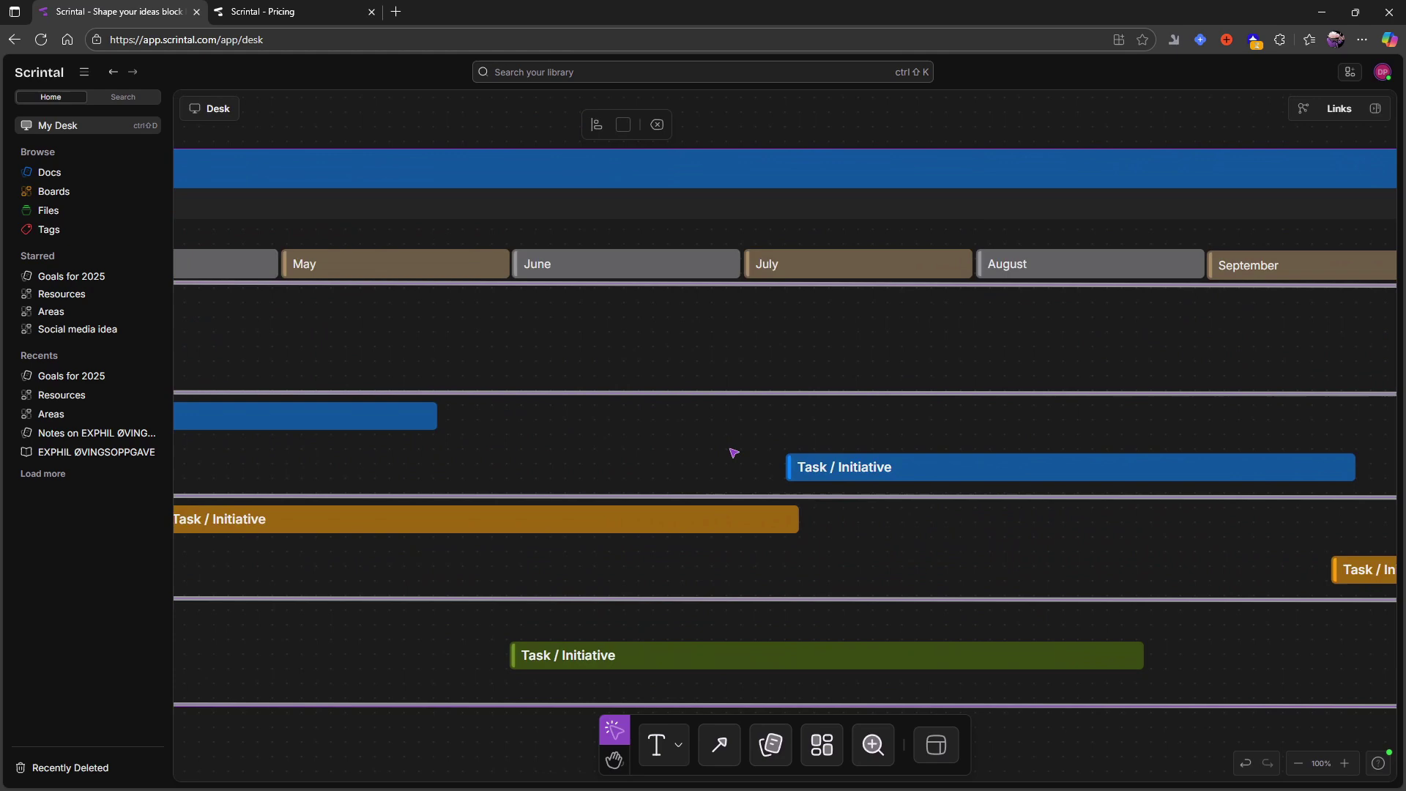
scroll(769, 477, "left", 15)
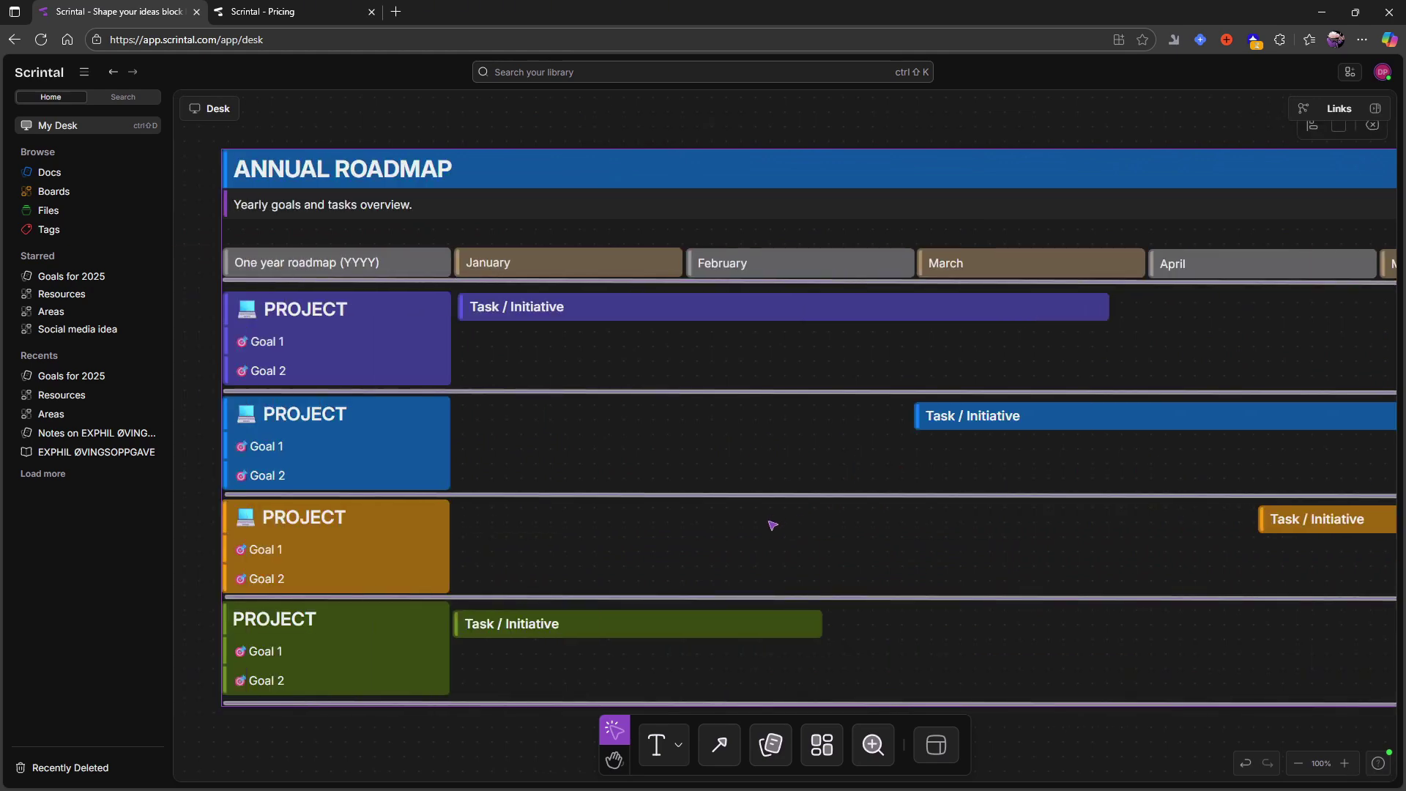
key("minus")
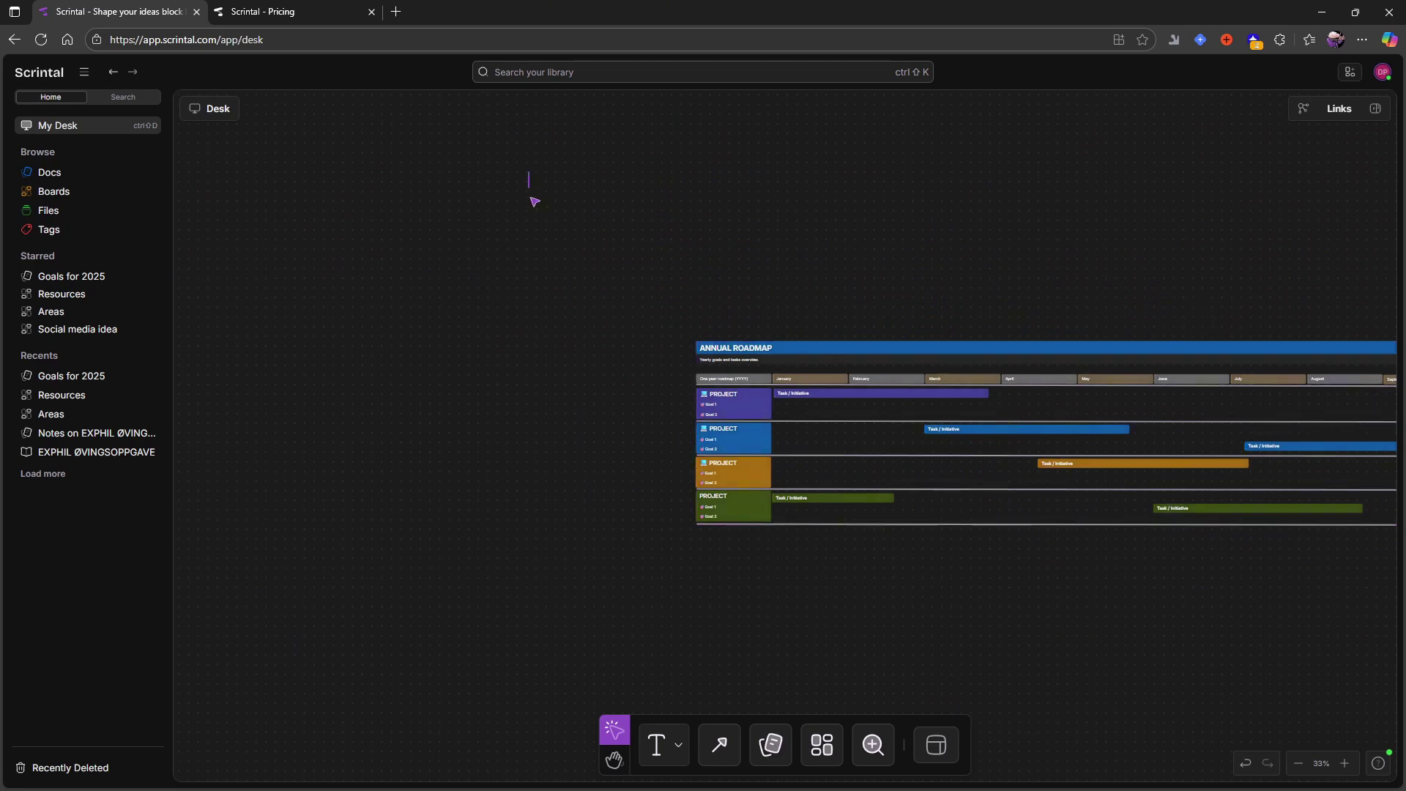
left_click_drag(597, 288, 1174, 684)
key("Delete")
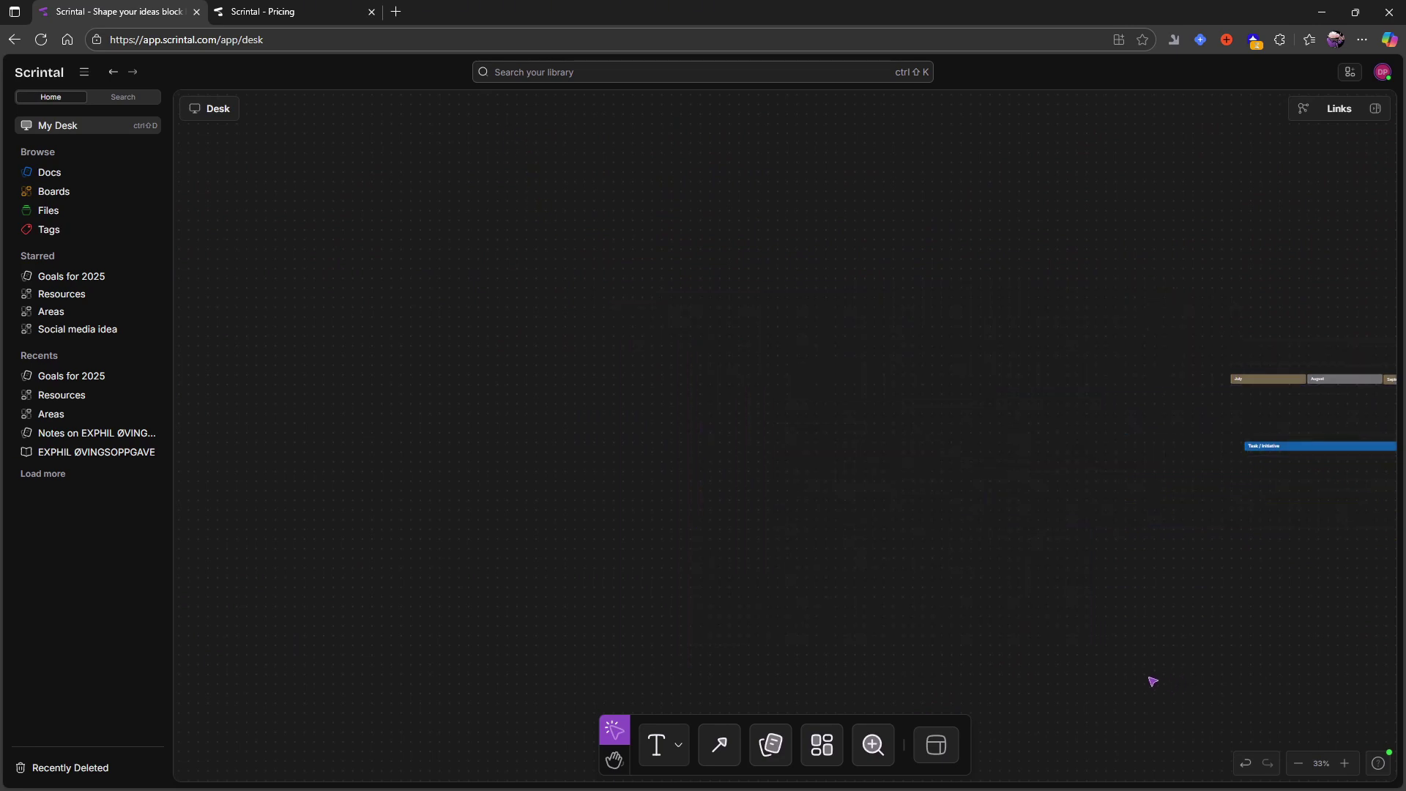
key("ctrl+z")
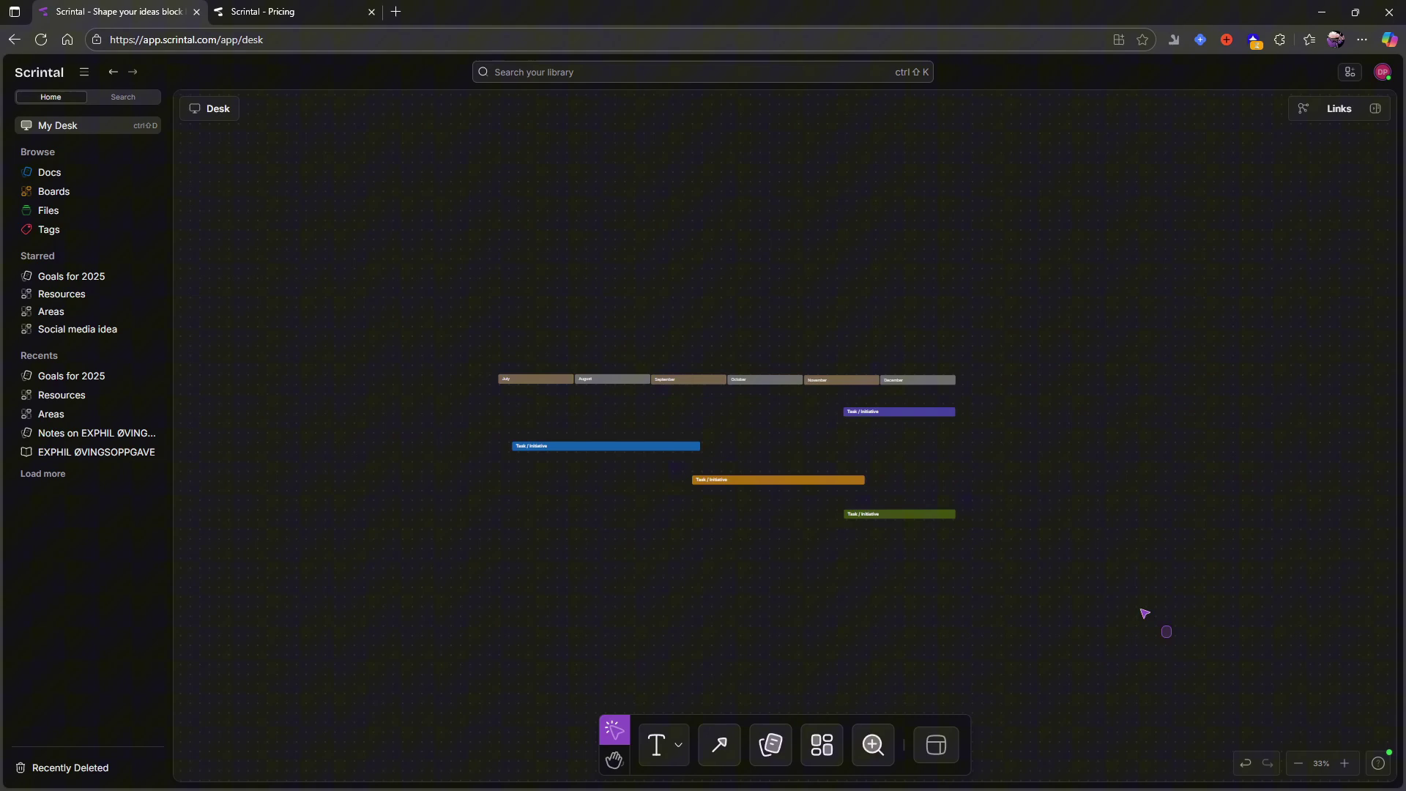
key("Delete")
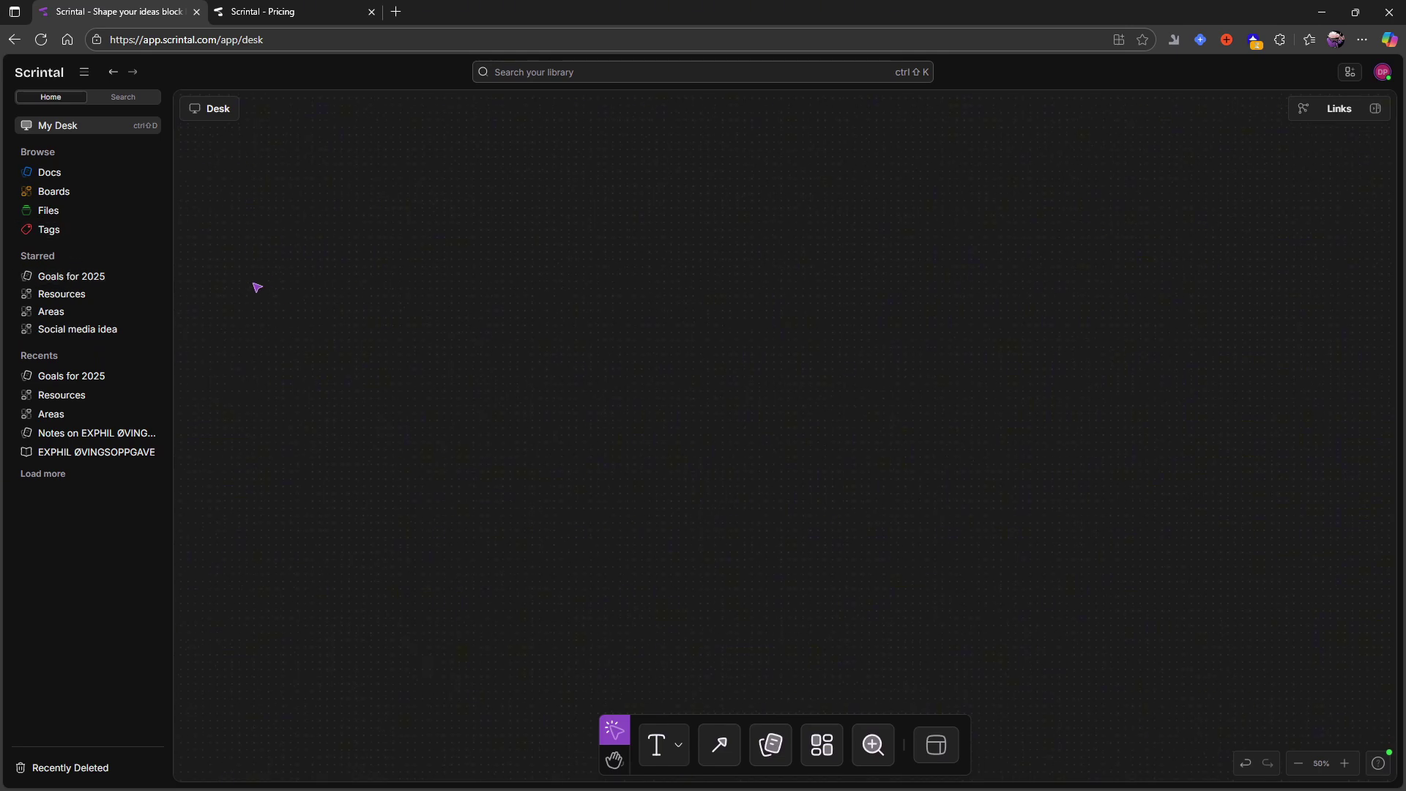
Go from the Areas board through Pour media into the Social media idea kanban board
left_click(79, 313)
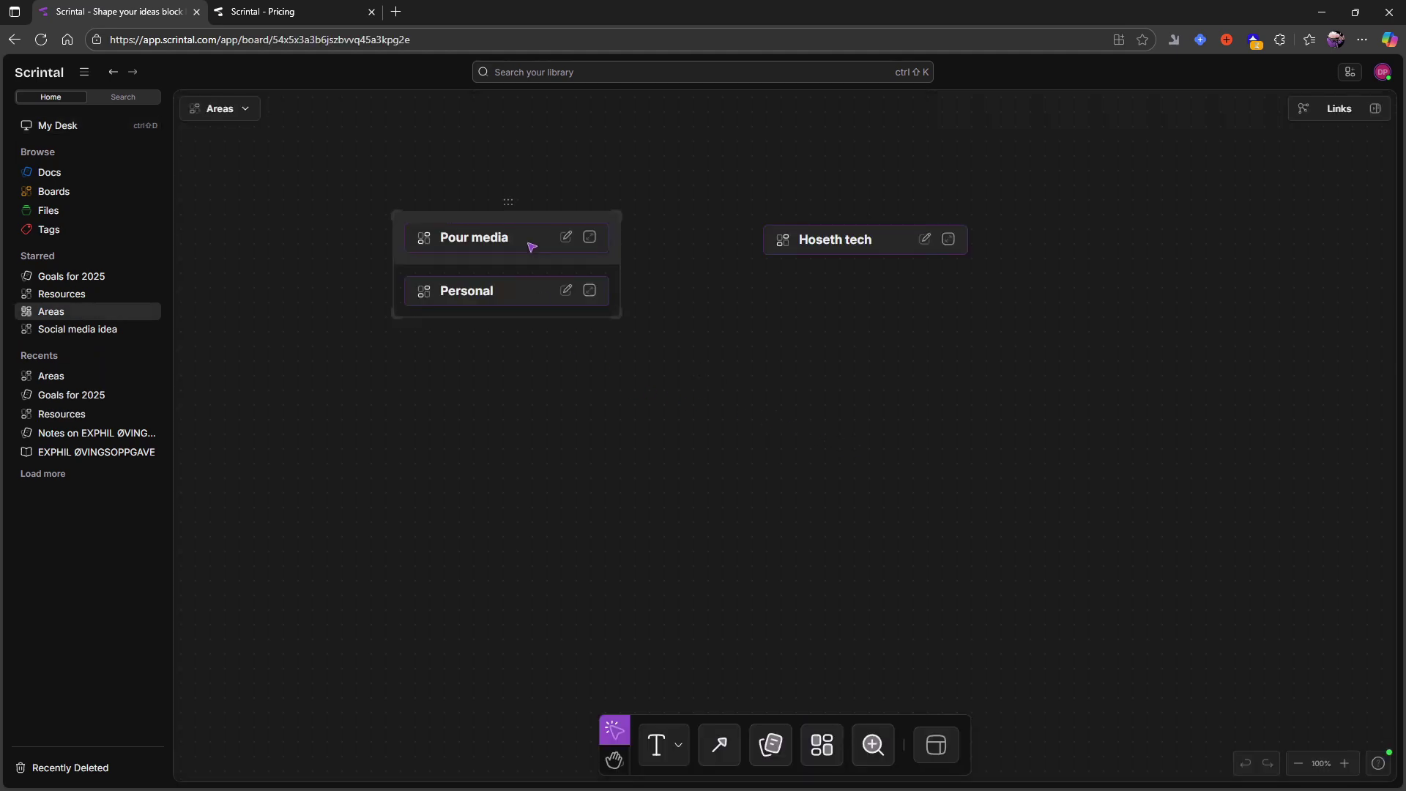
double_click(531, 246)
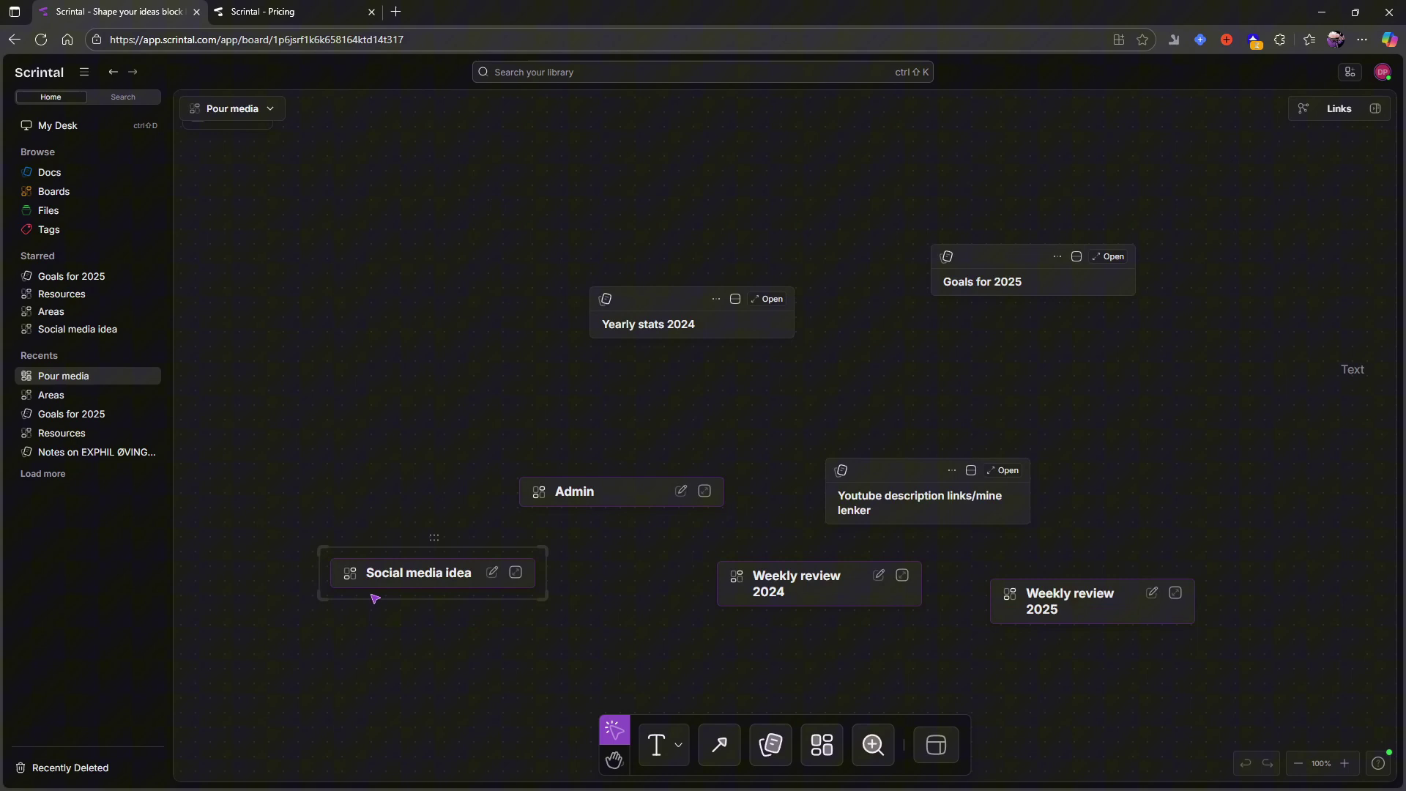
double_click(396, 583)
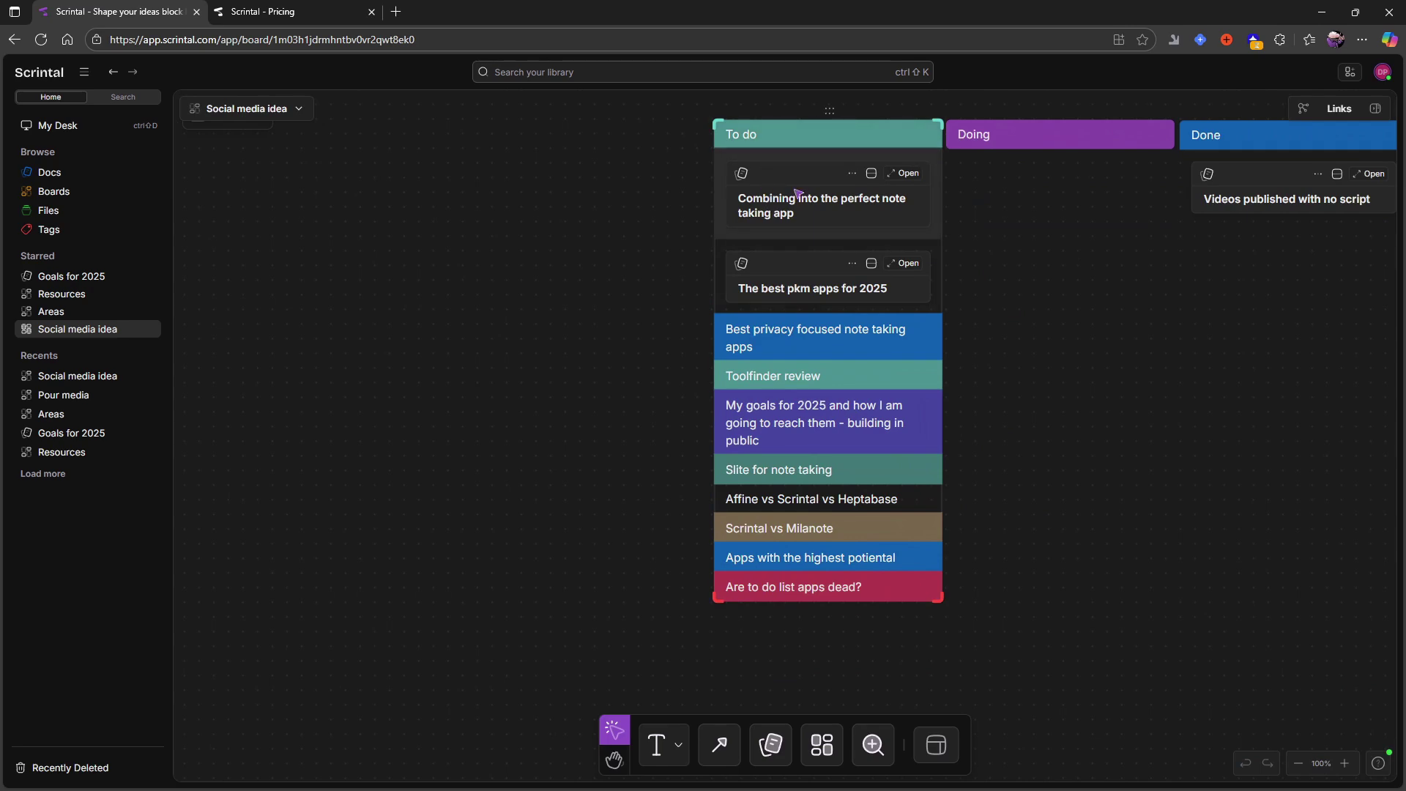
Move the 'Combining into the perfect note taking app' card into the Doing list
left_click_drag(887, 185, 1002, 141)
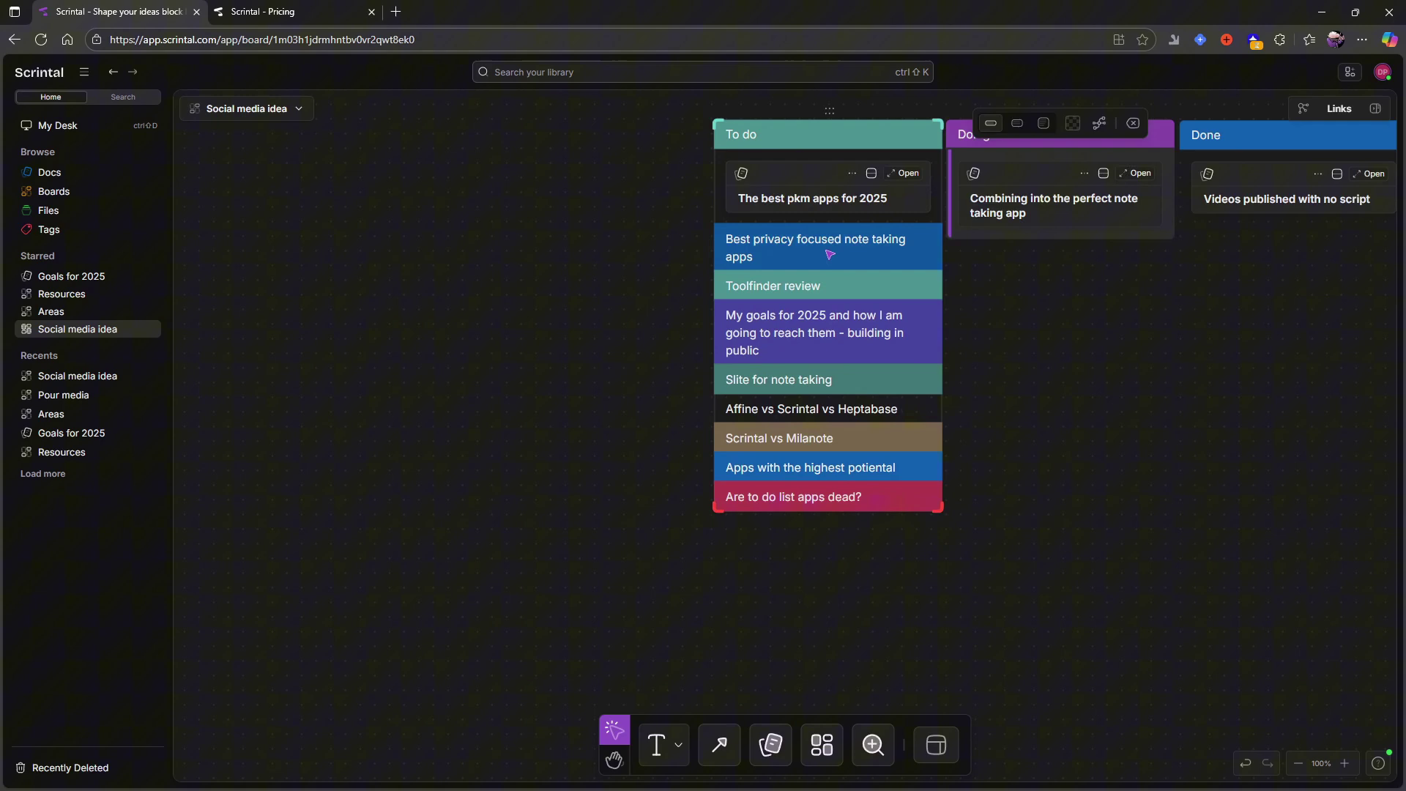
left_click(981, 290)
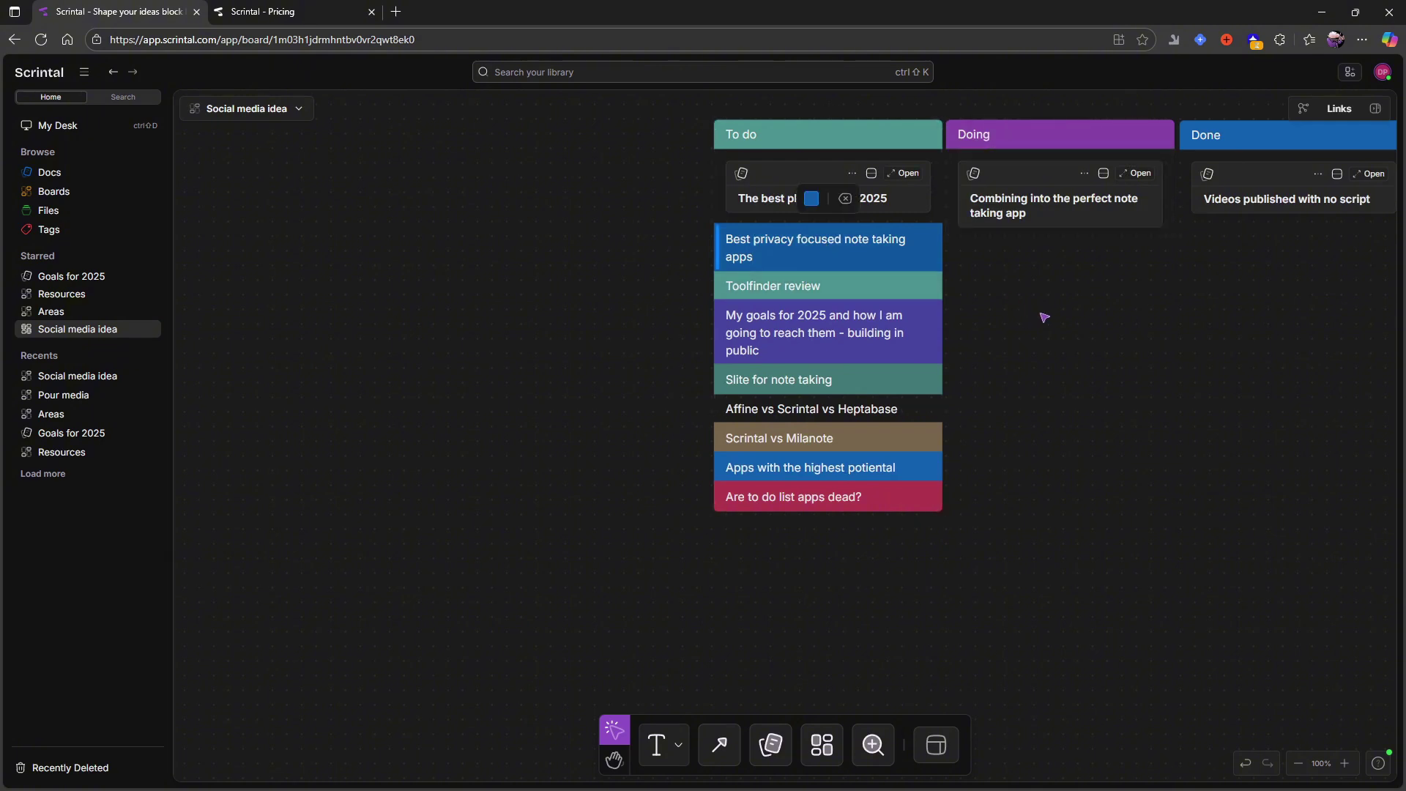
left_click(912, 275)
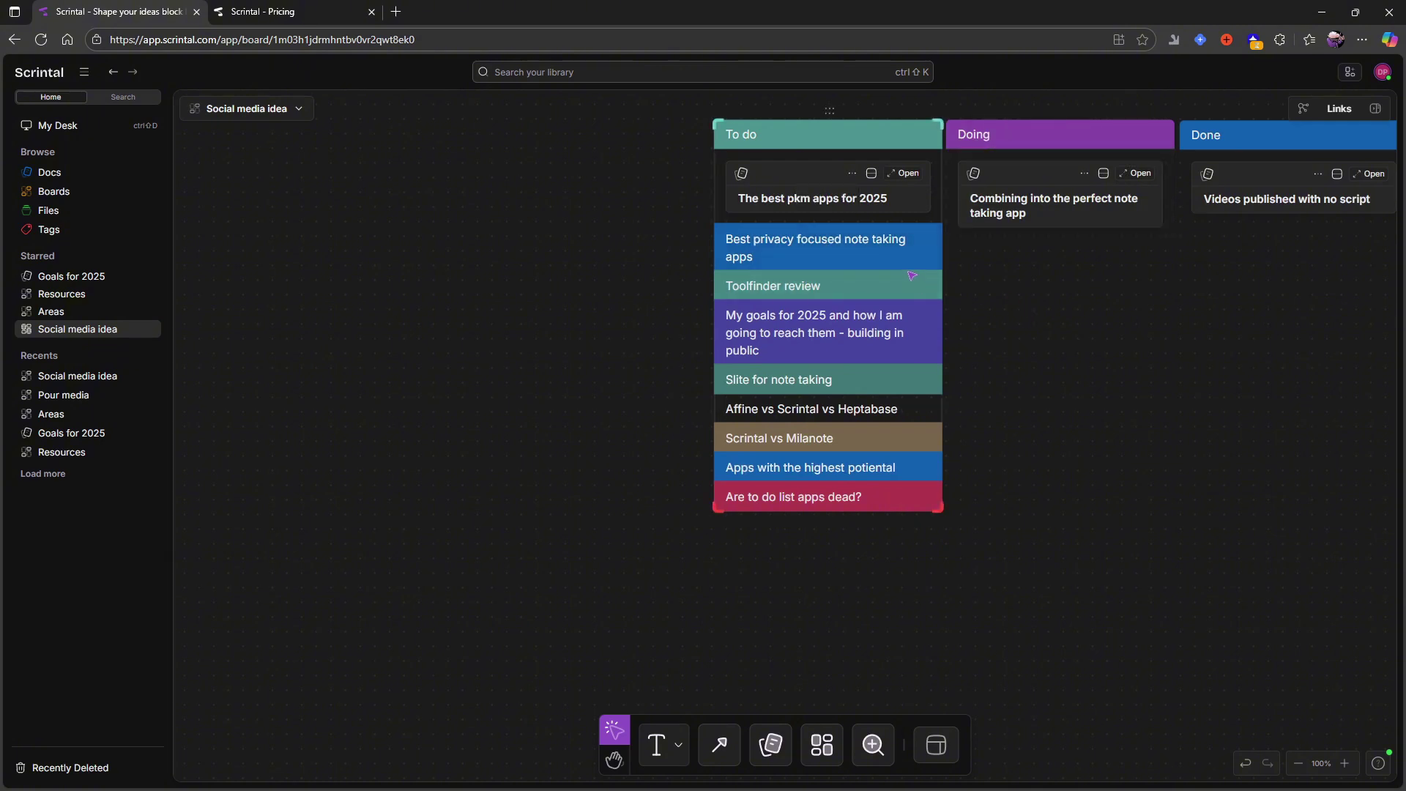
left_click(693, 569)
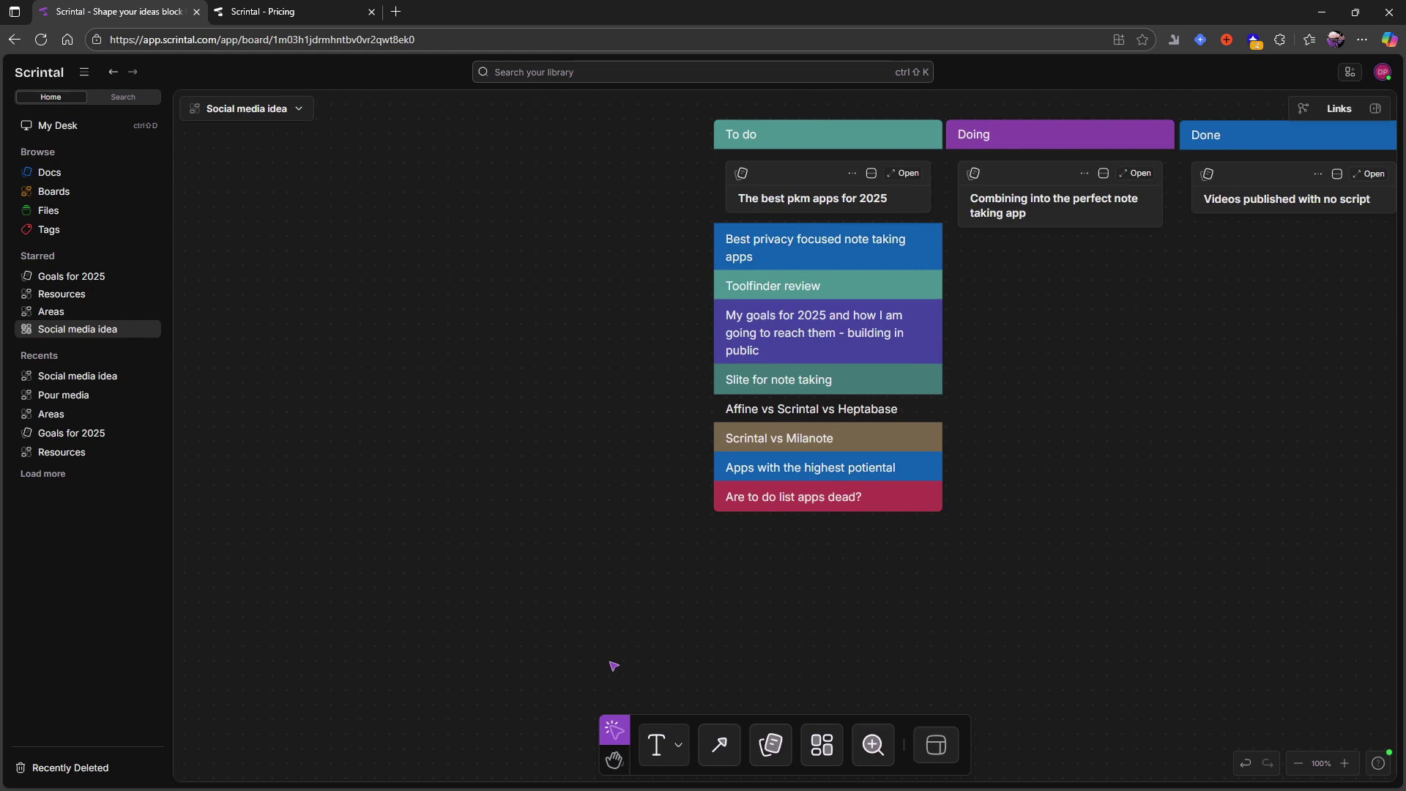
Add a blue 'Test note' text block below the To do list, then delete it
left_click(656, 745)
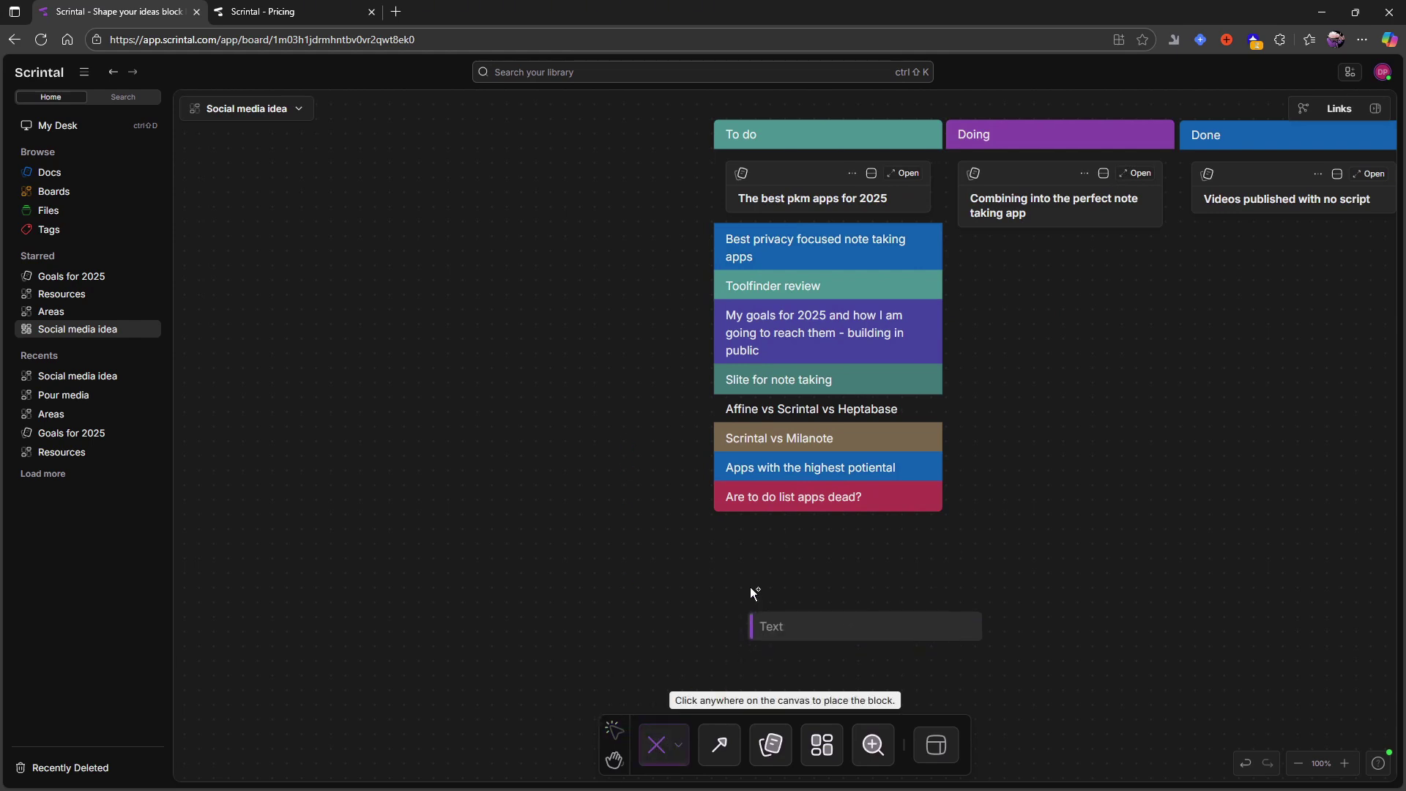
left_click(722, 514)
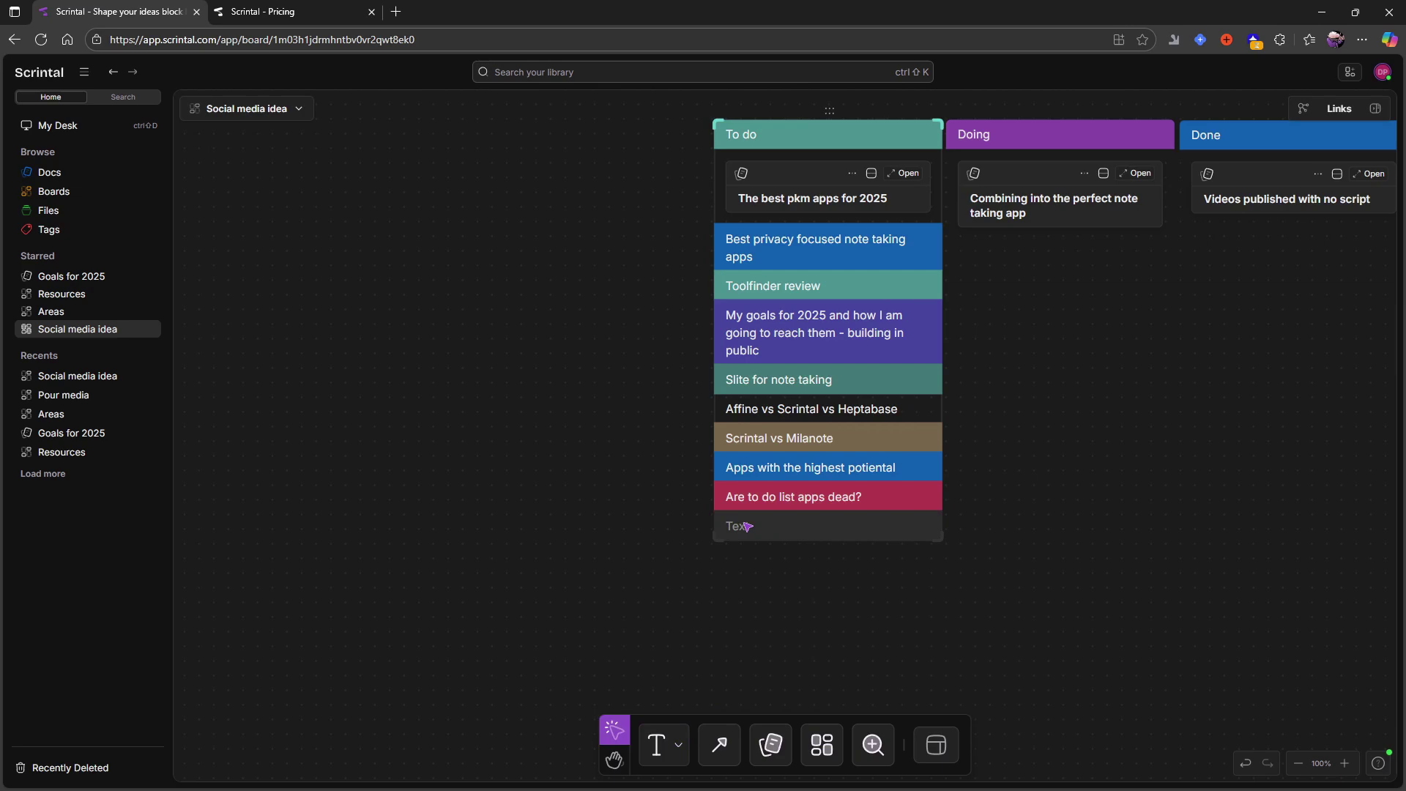
type("Test note")
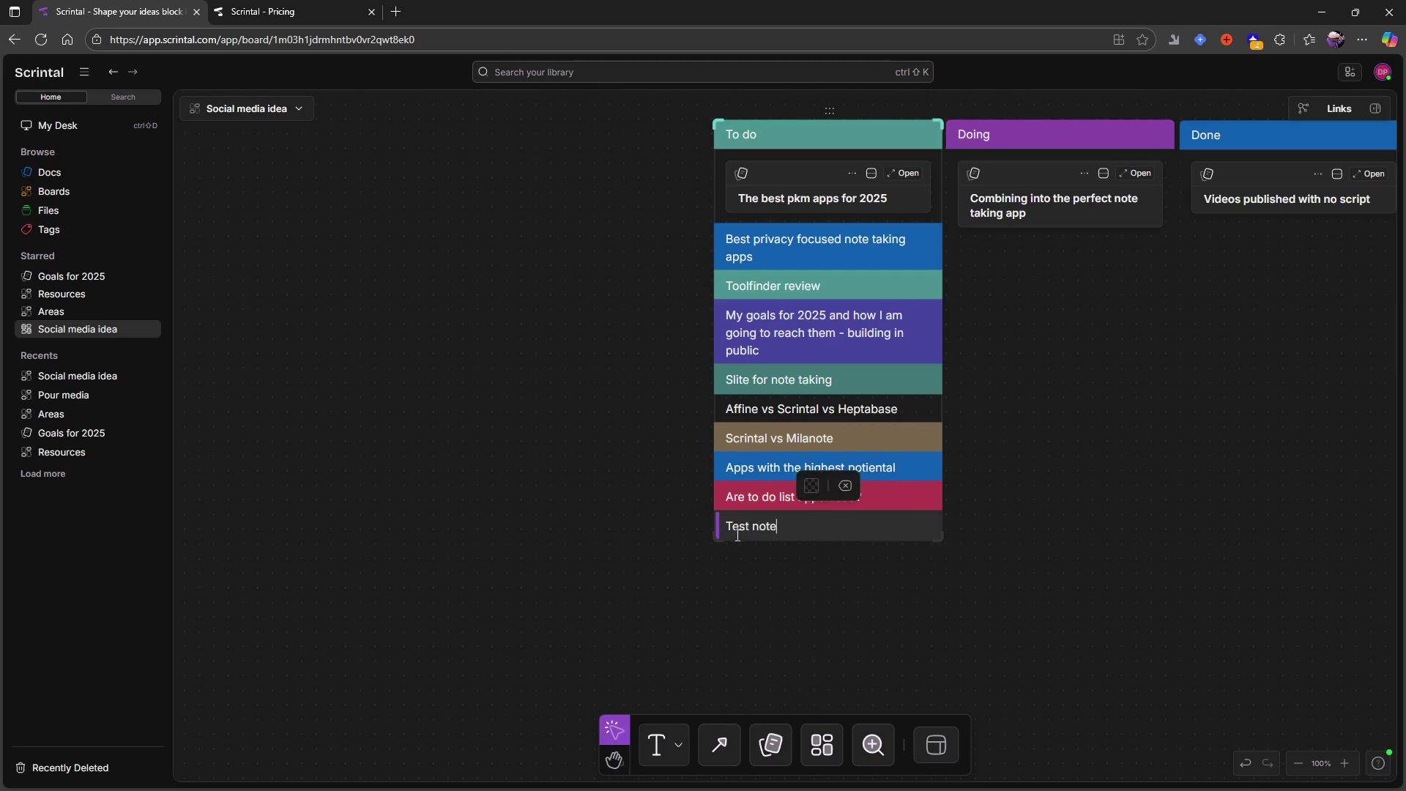
left_click(811, 485)
left_click(814, 460)
right_click(849, 531)
left_click(851, 529)
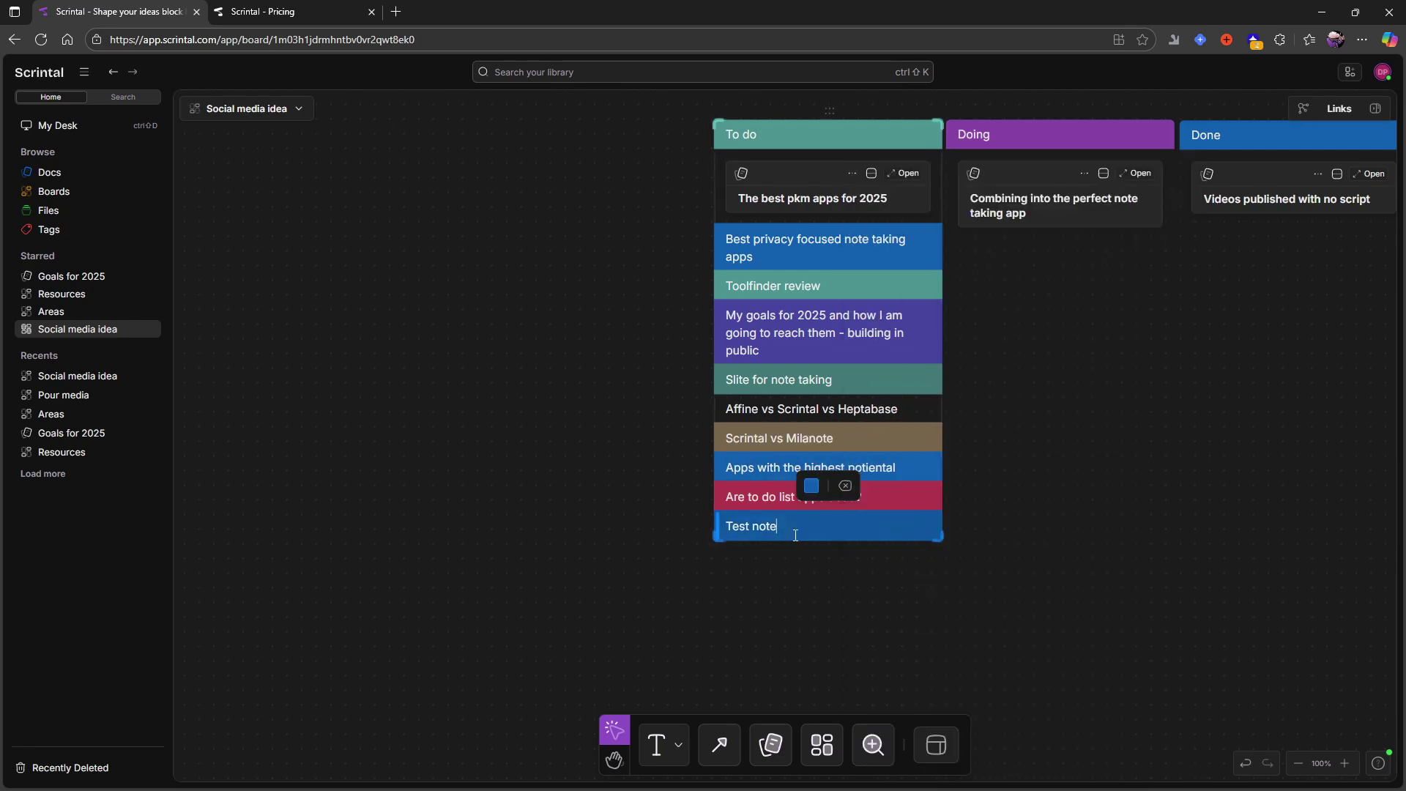
left_click(845, 487)
Open and close editing on the 'Best privacy focused note taking apps' card twice
scroll(1033, 509, "up", 2)
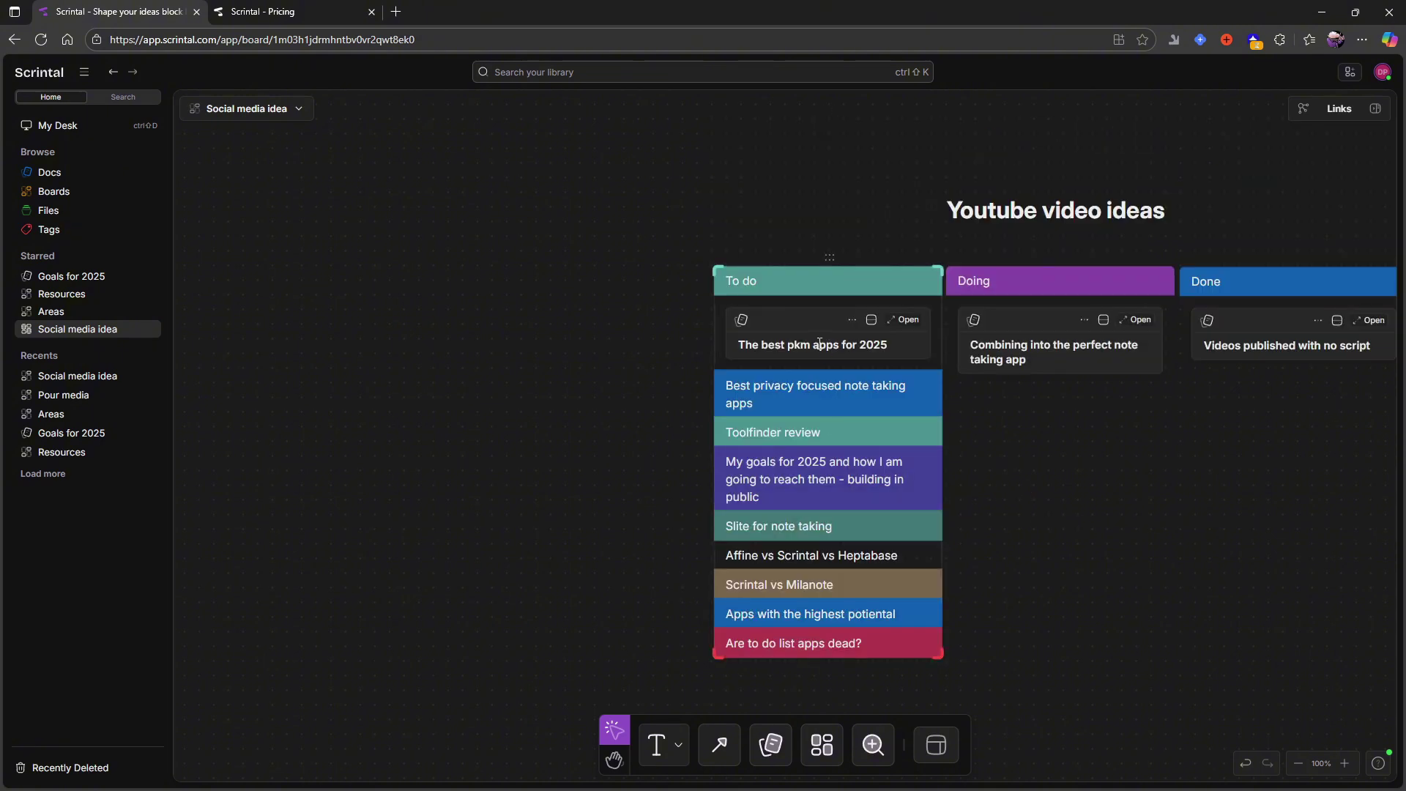
left_click(888, 406)
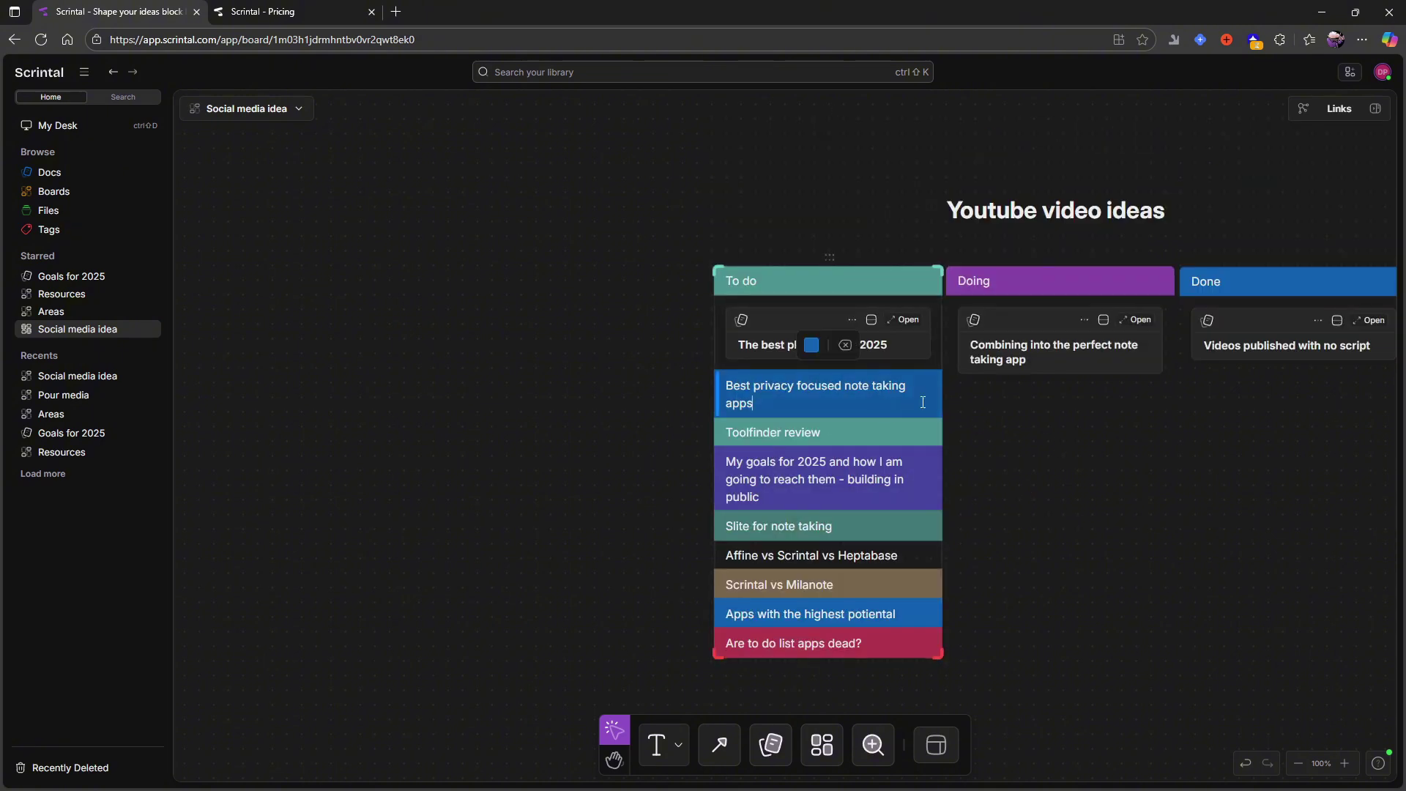
left_click(1057, 492)
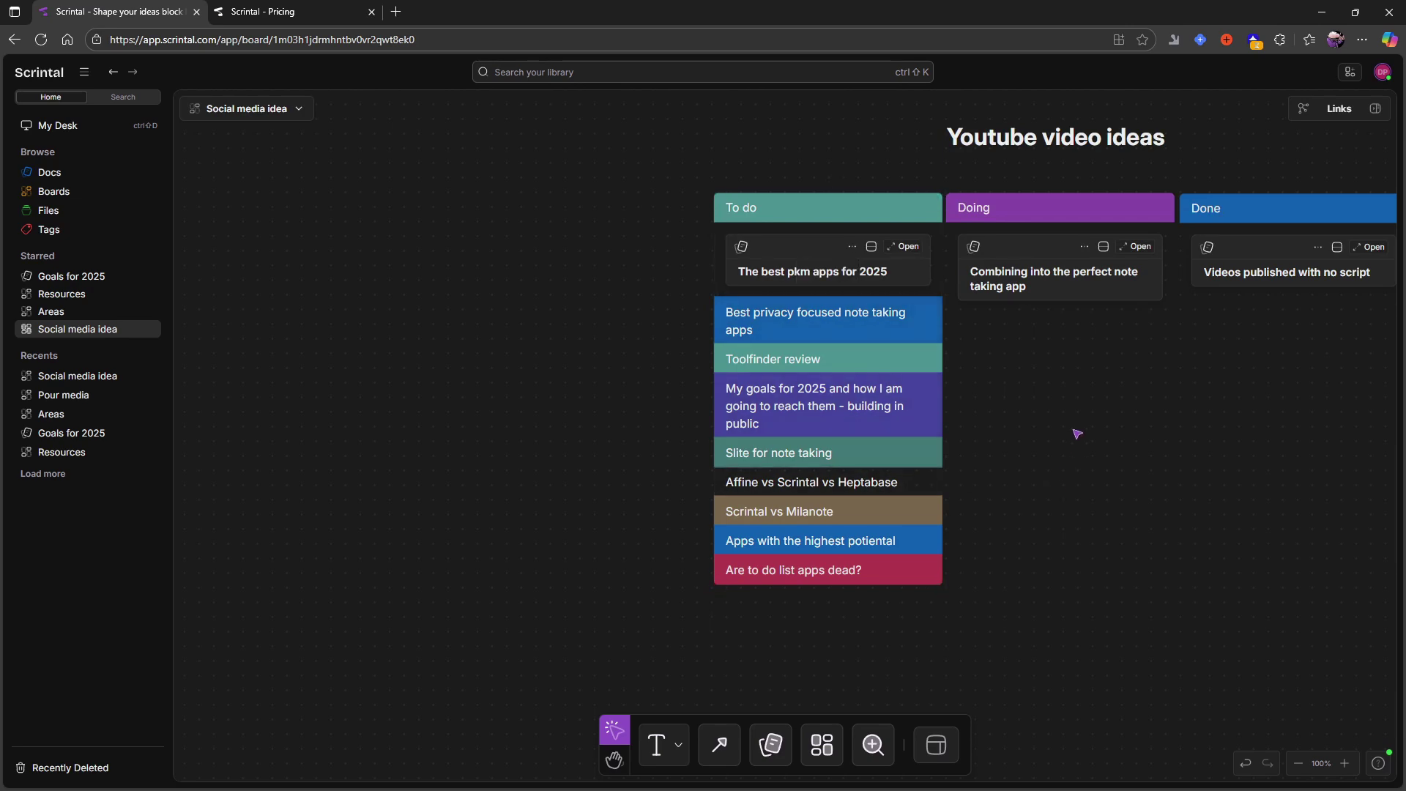
scroll(1093, 474, "right", 5)
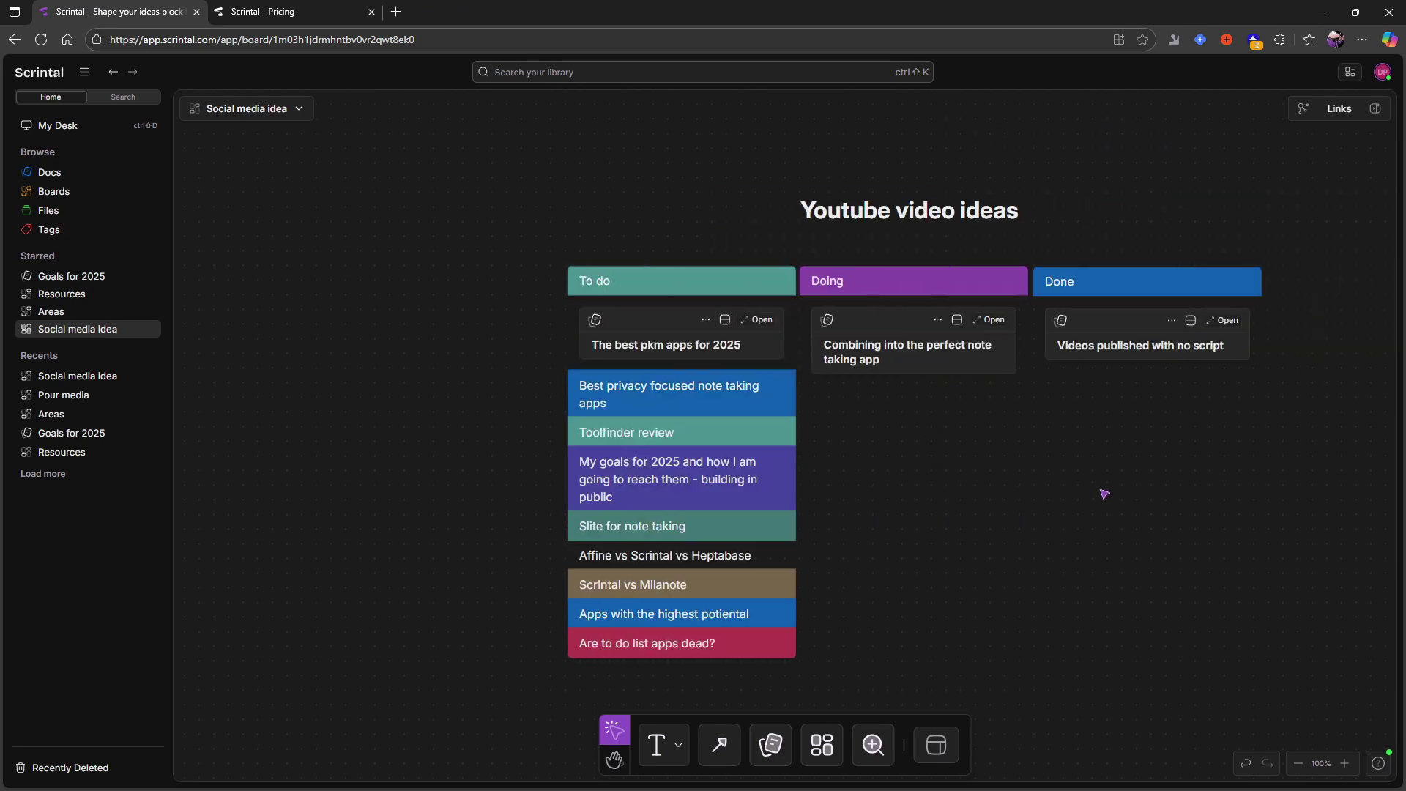
scroll(554, 400, "left", 1)
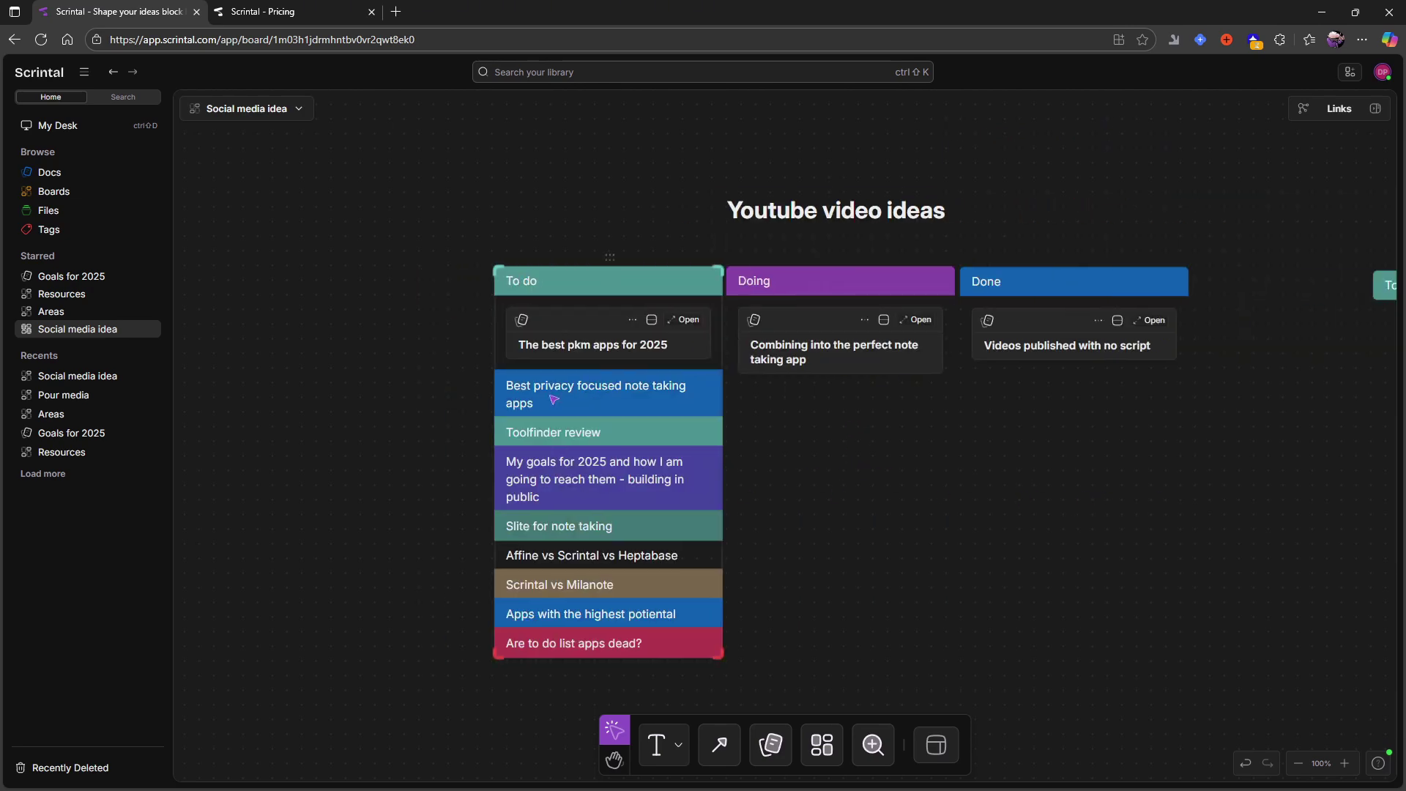
left_click(605, 393)
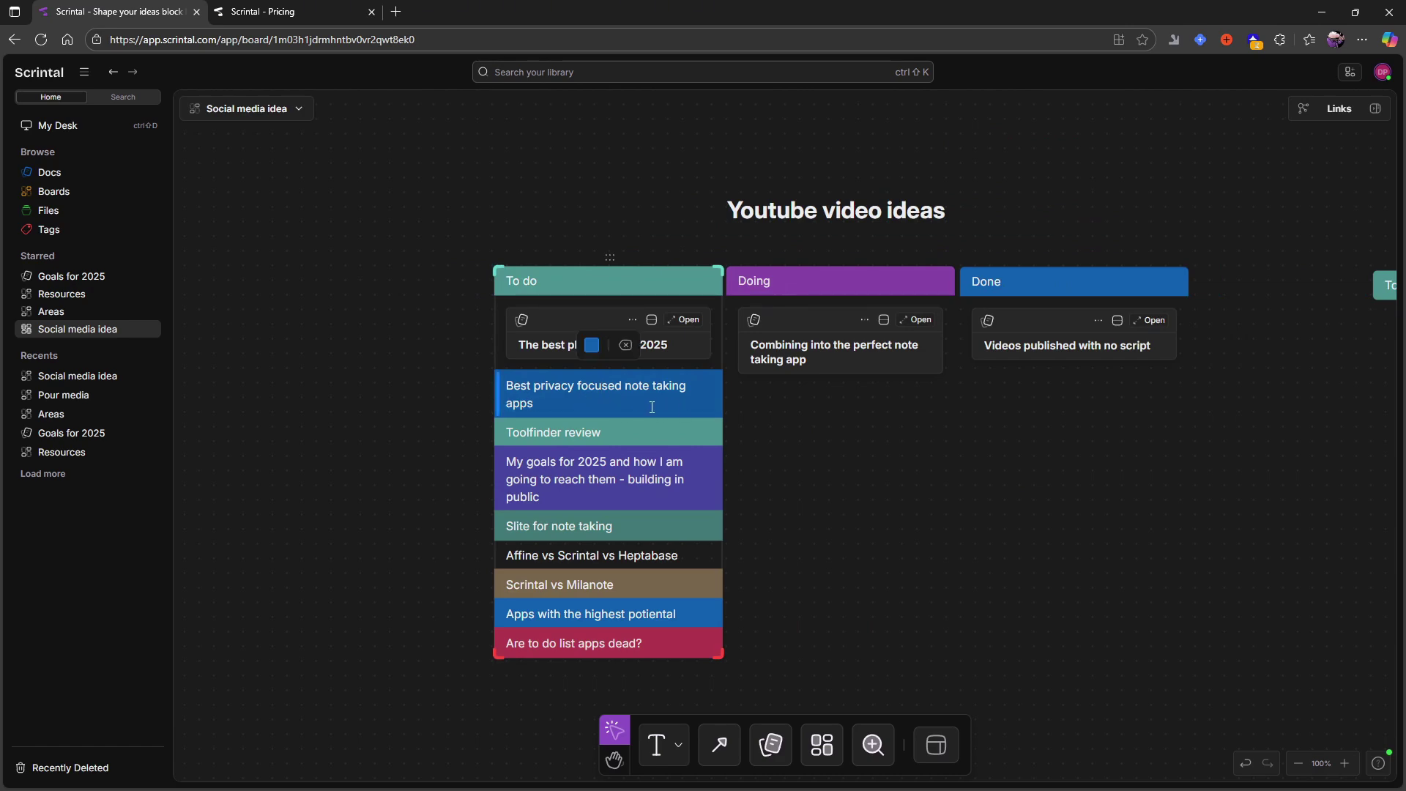
left_click(861, 436)
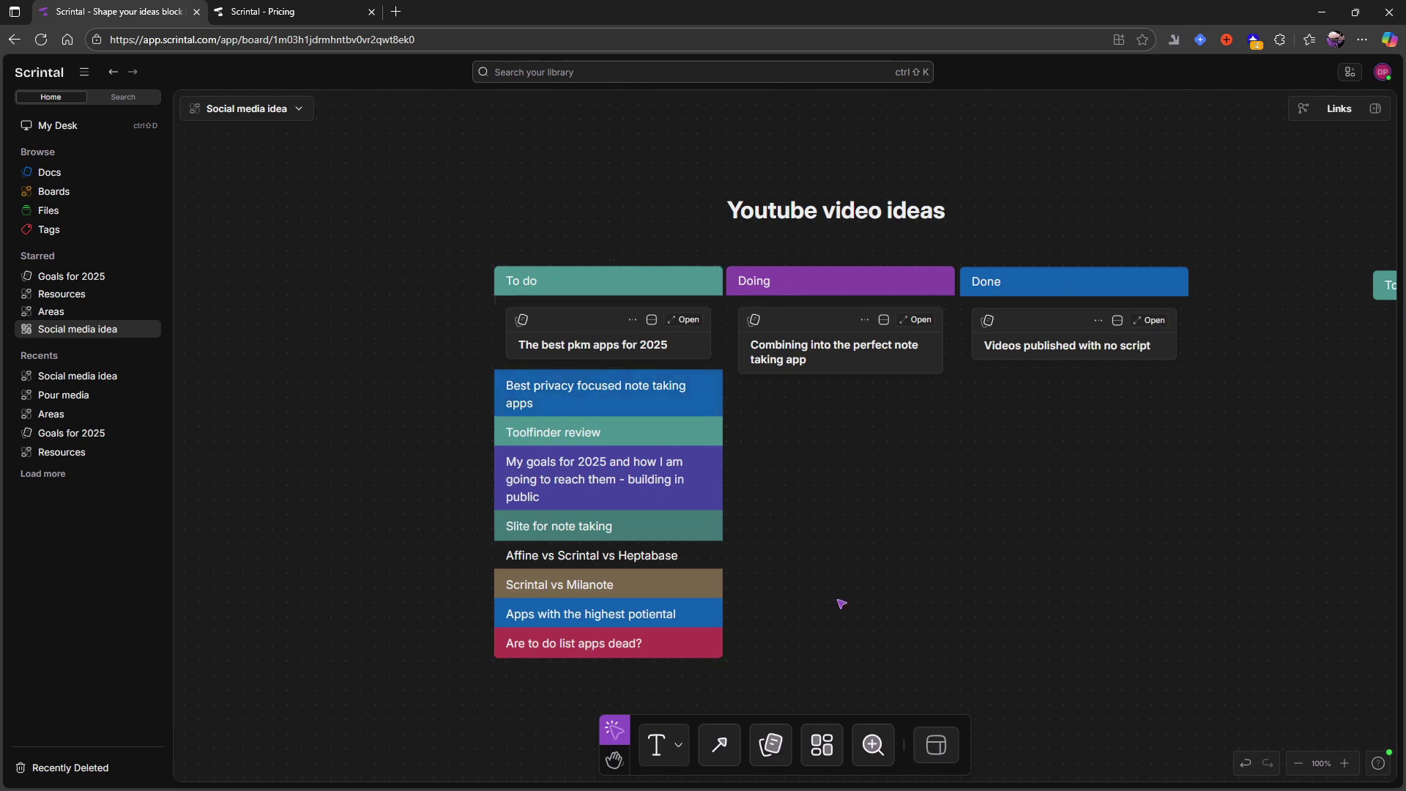
Scroll around the kanban, then open the Resources board from the sidebar
scroll(875, 680, "right", 10)
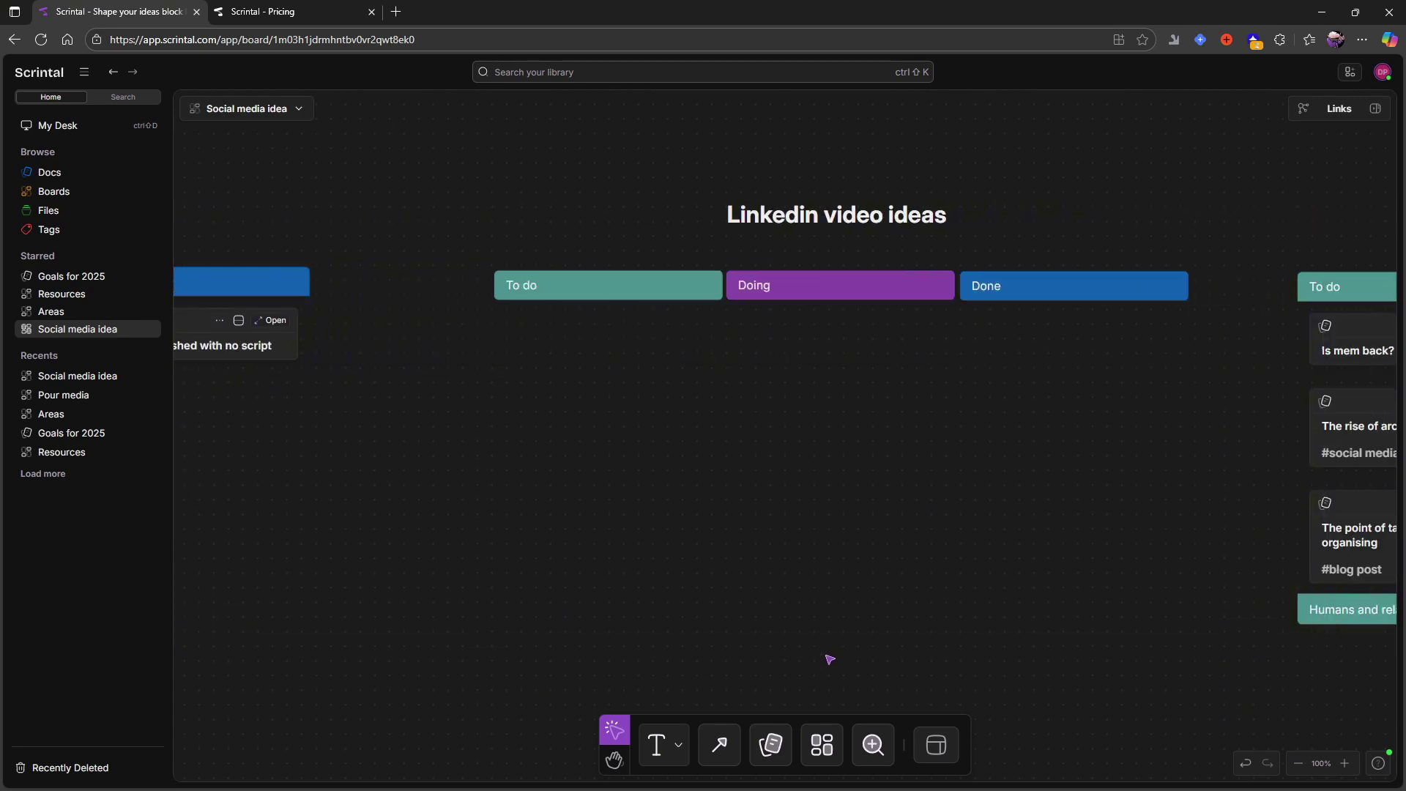
scroll(831, 651, "down", 10)
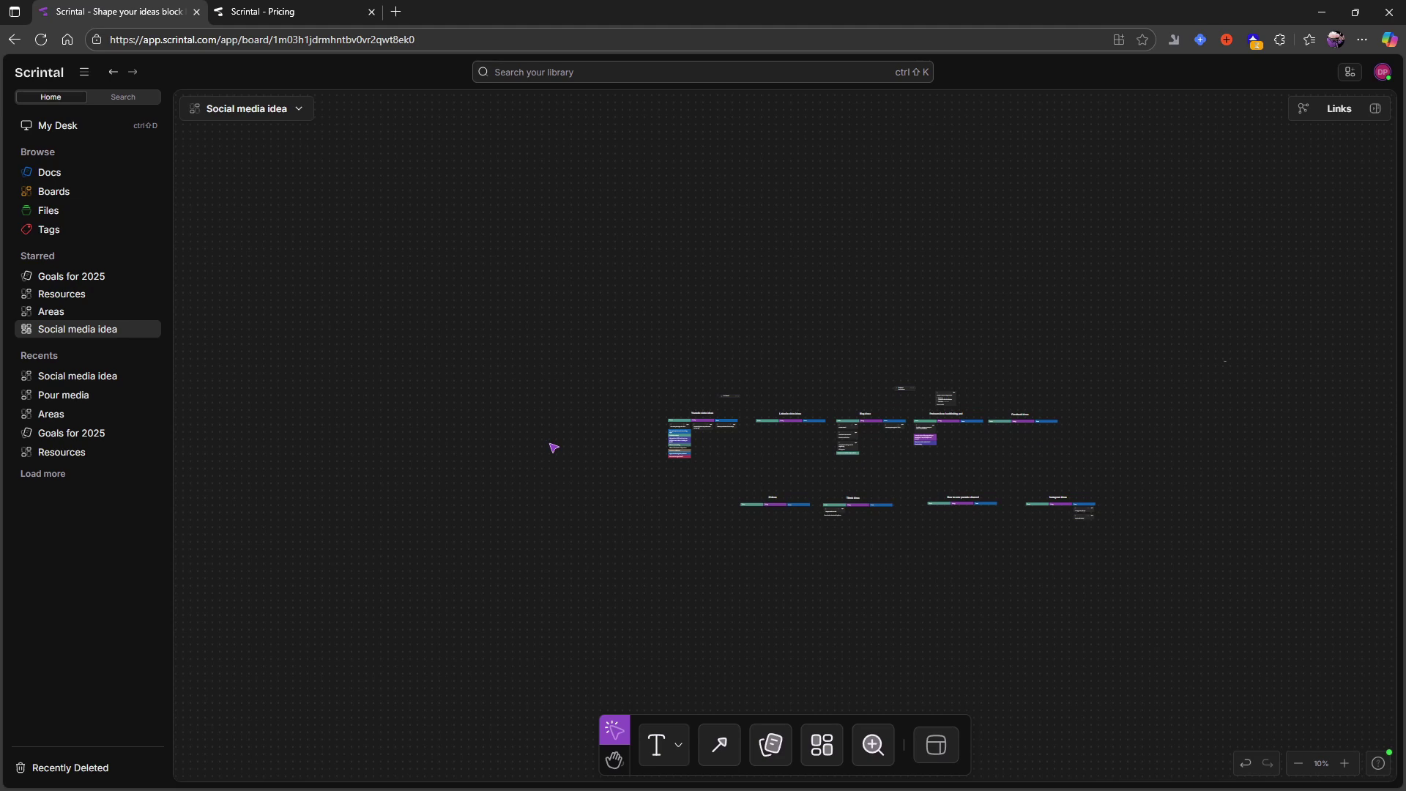
scroll(554, 448, "up", 3)
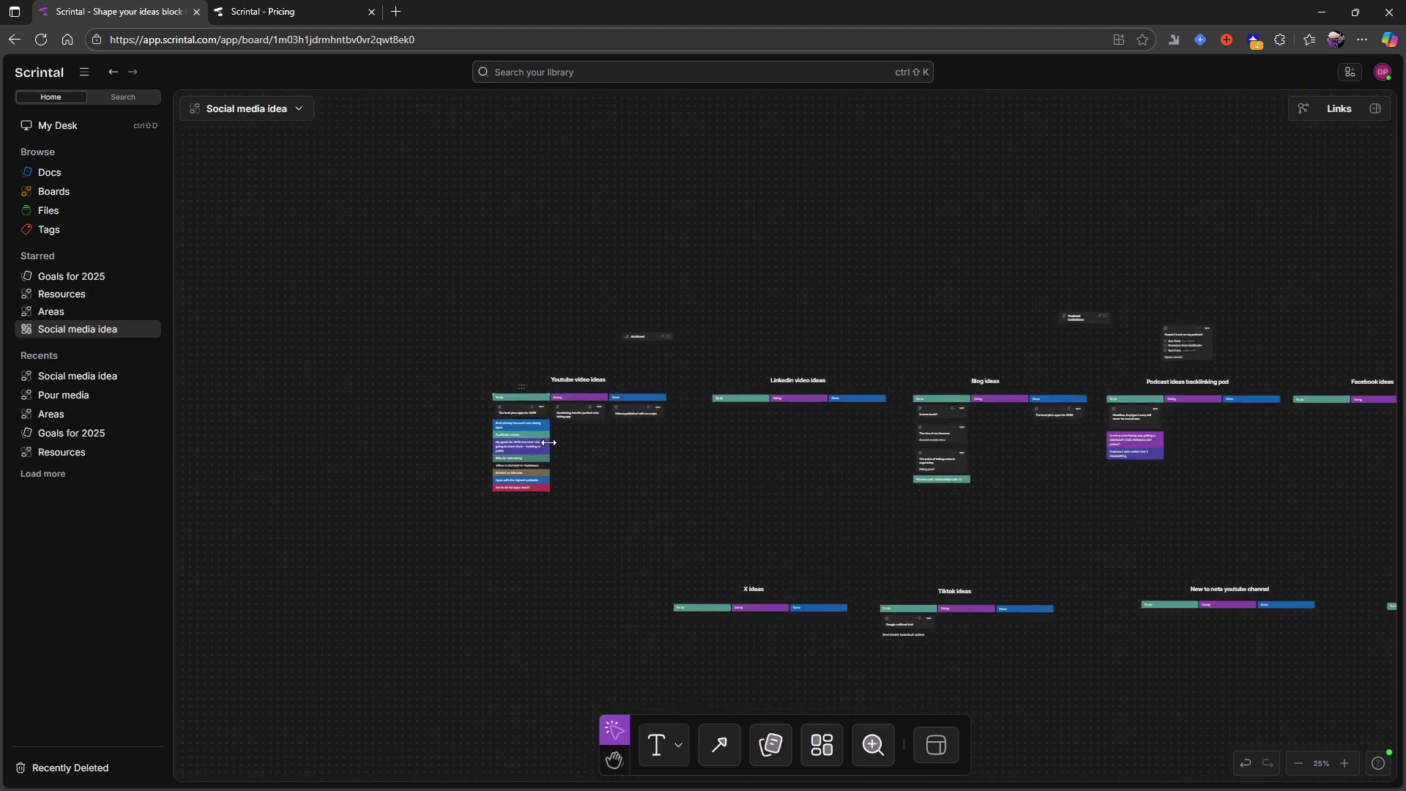
left_click(89, 295)
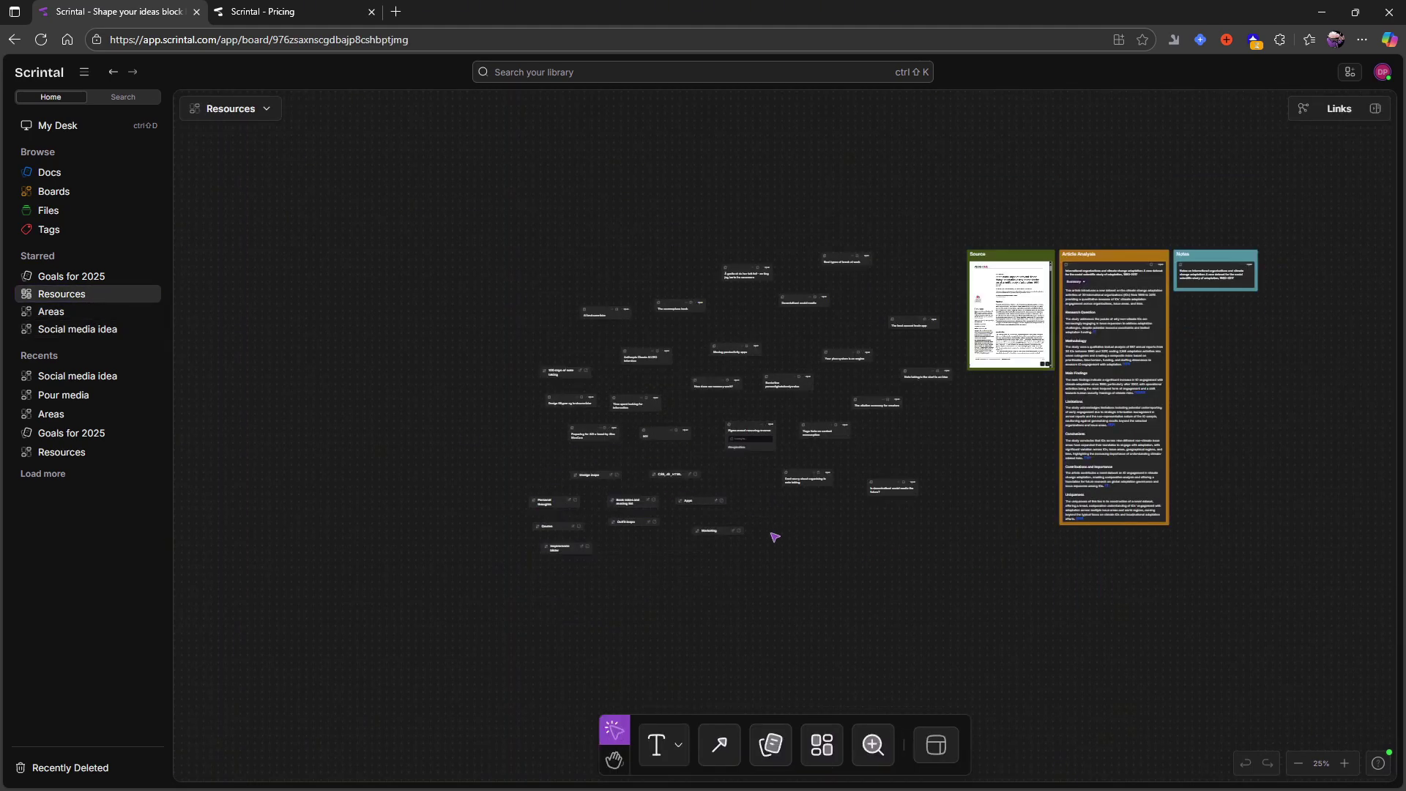
Zoom in, place an image upload block on the canvas, then delete it
key("ctrl+equal")
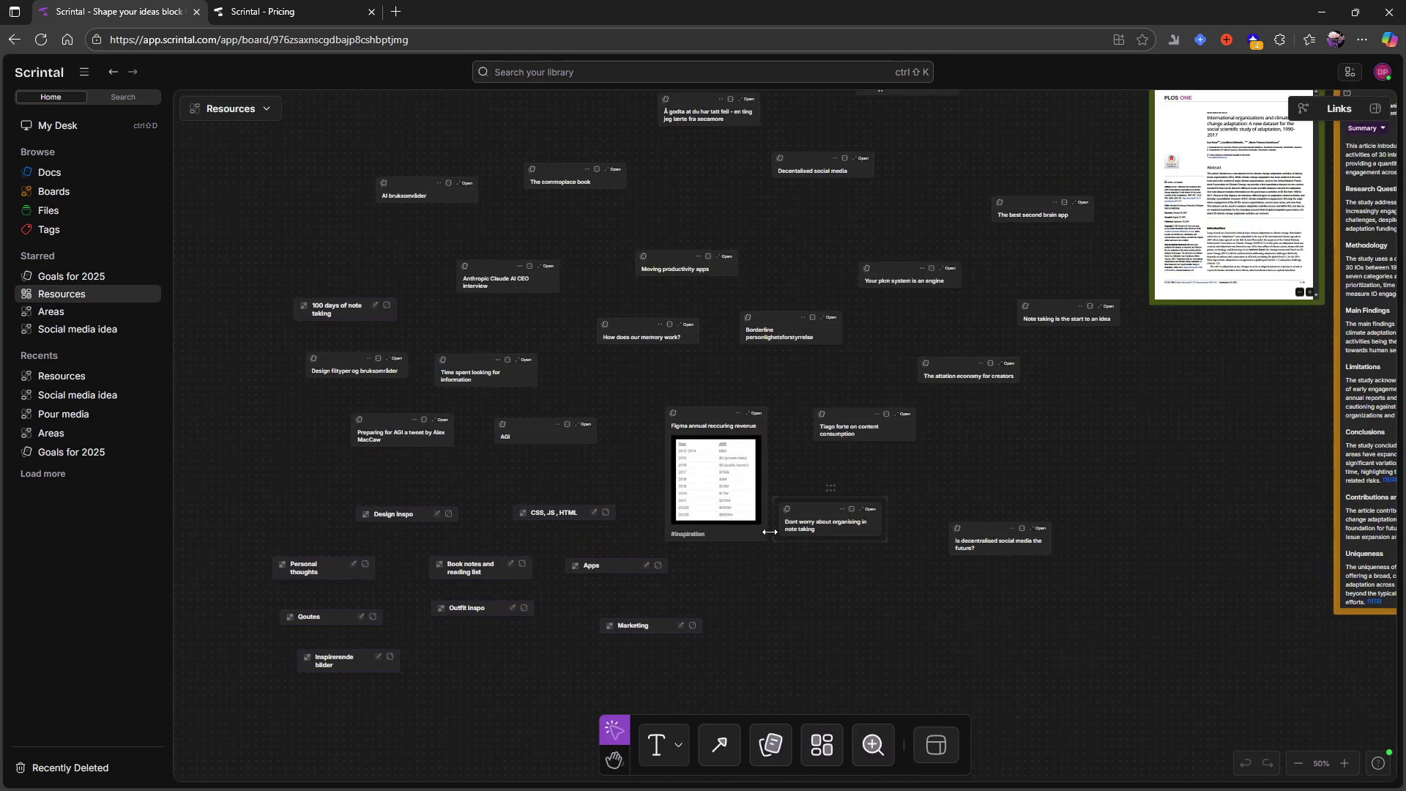
scroll(734, 410, "down", 1)
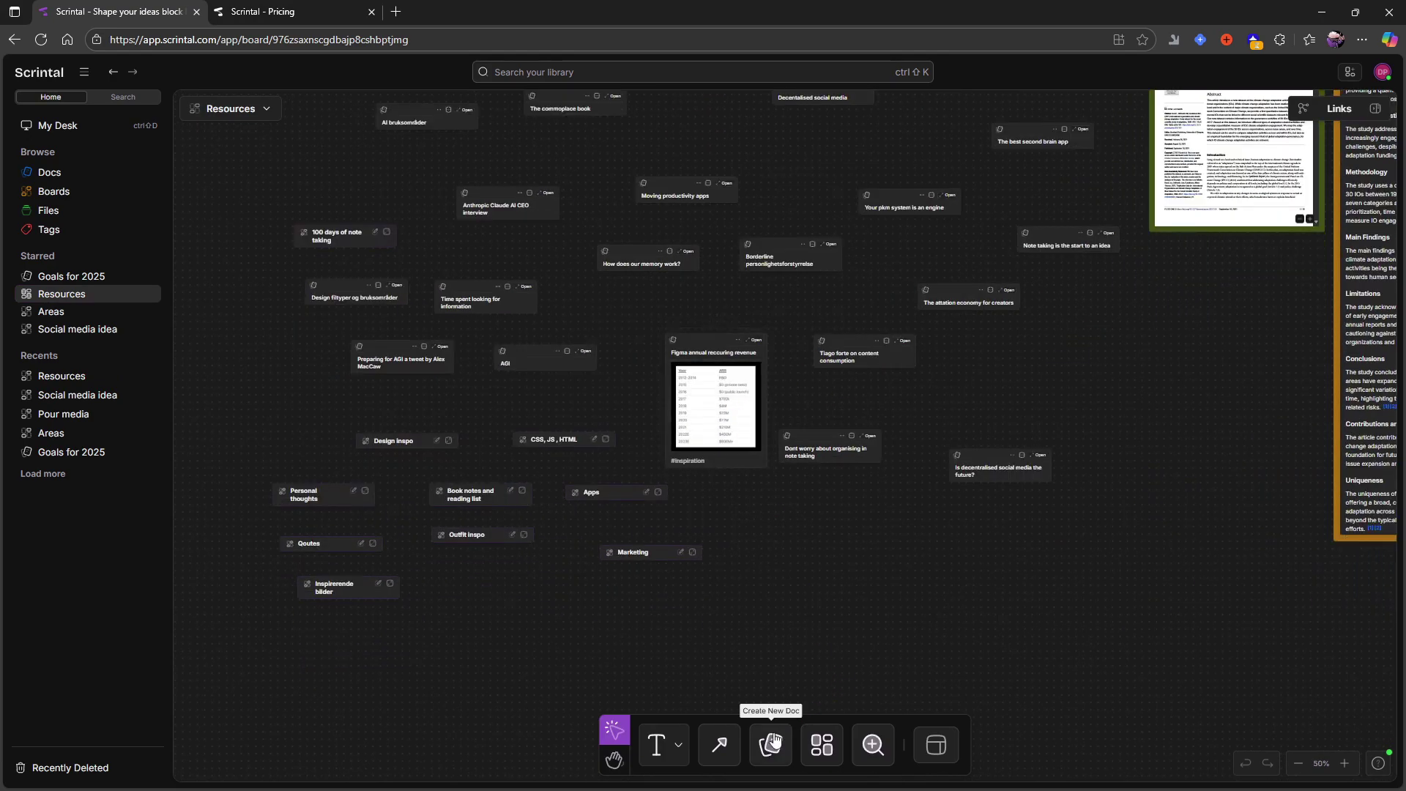
left_click(681, 745)
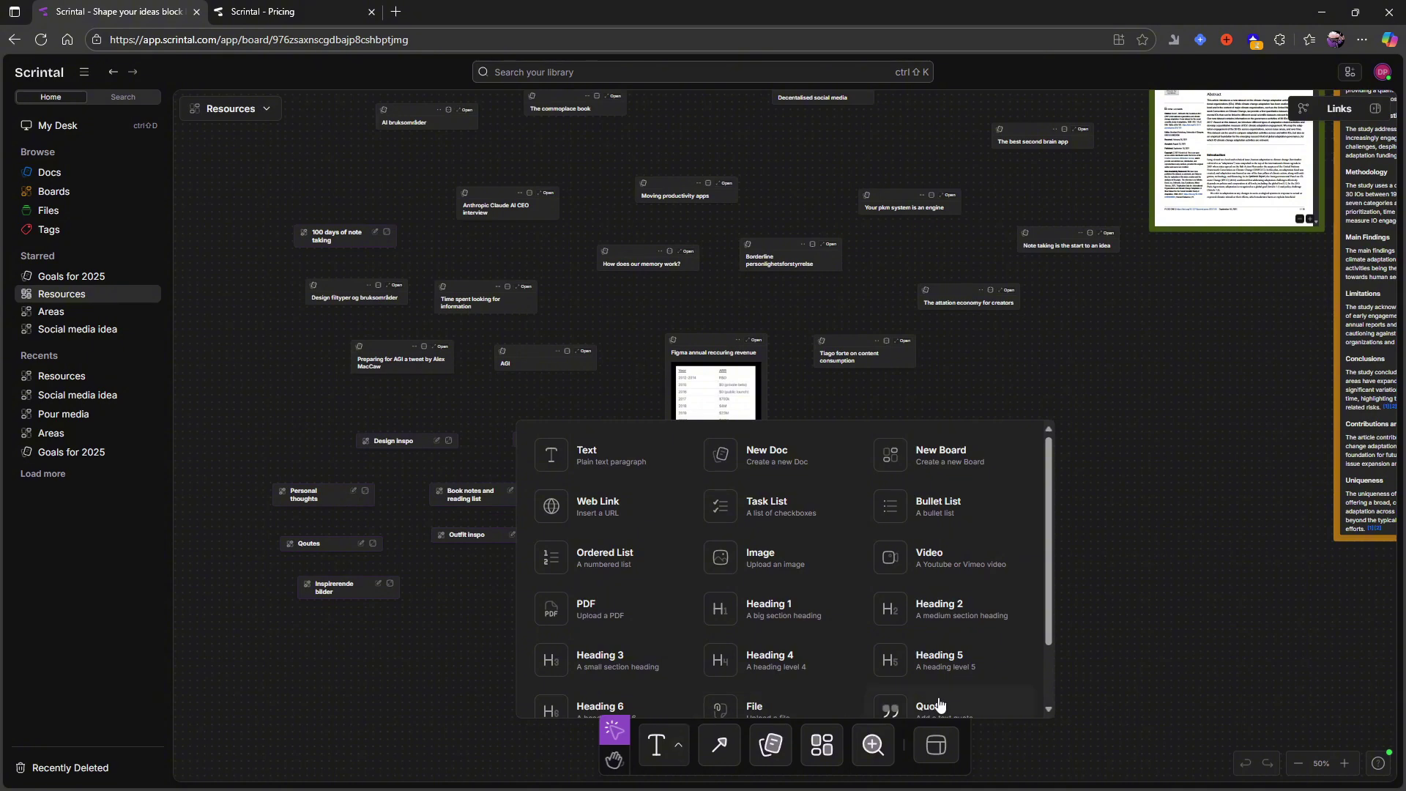
scroll(974, 608, "down", 1)
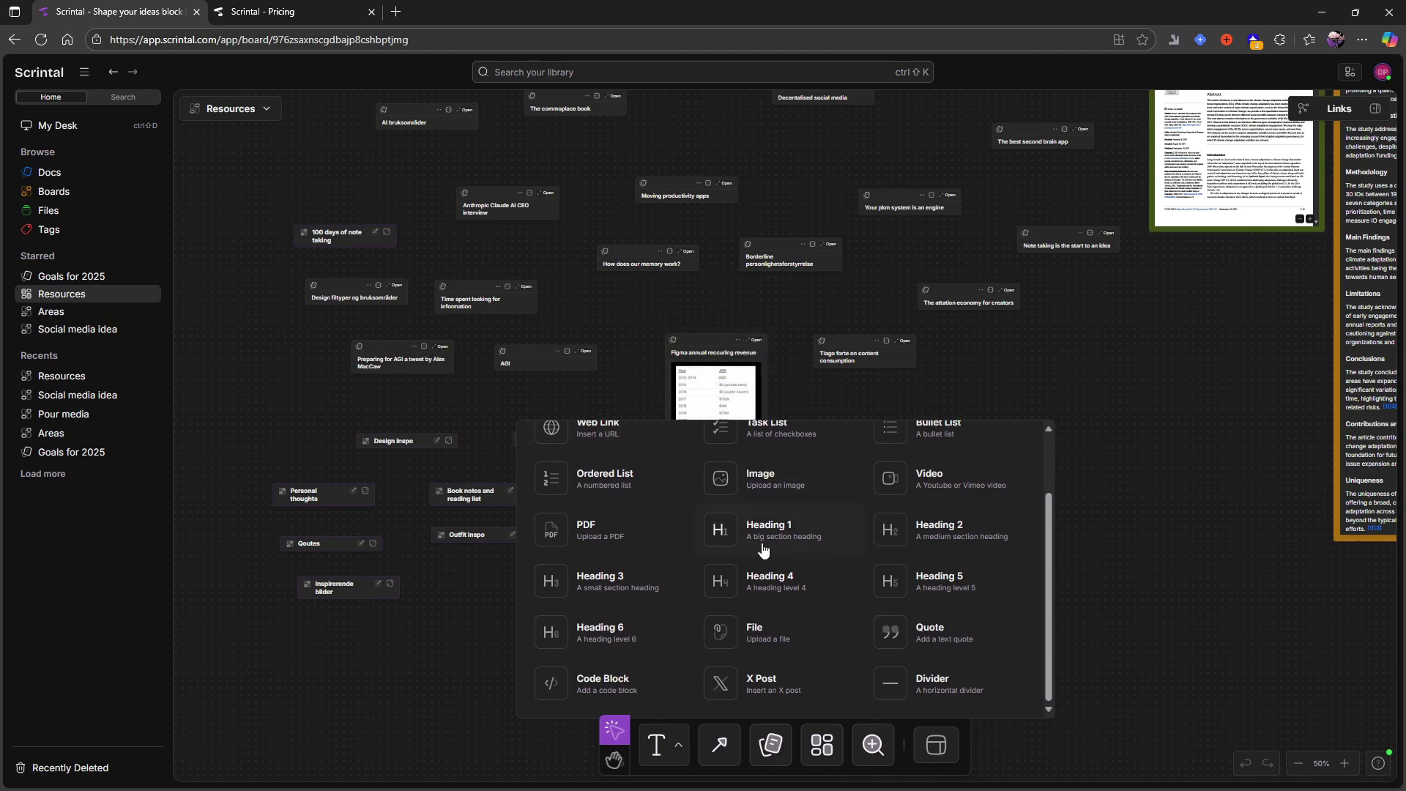
scroll(762, 605, "up", 1)
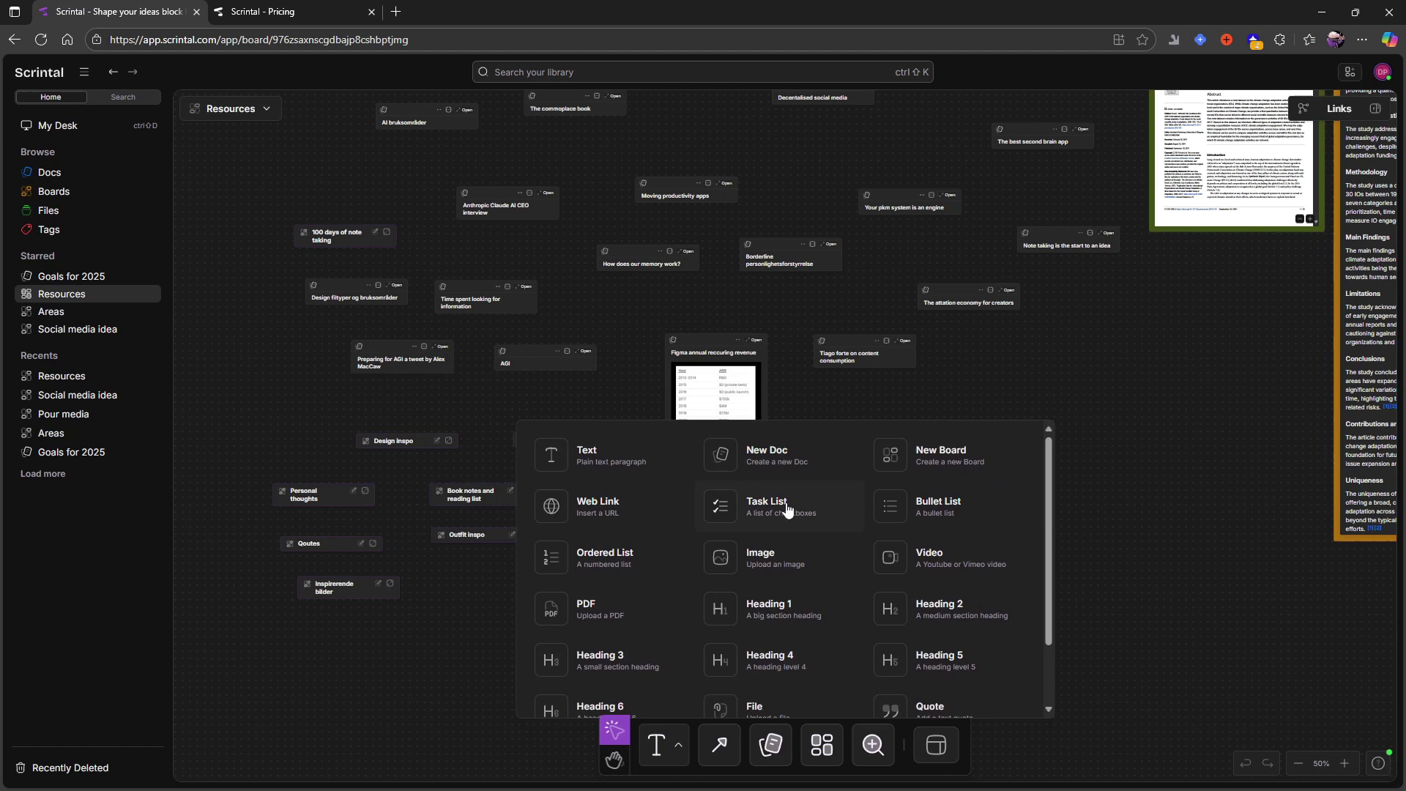
right_click(725, 557)
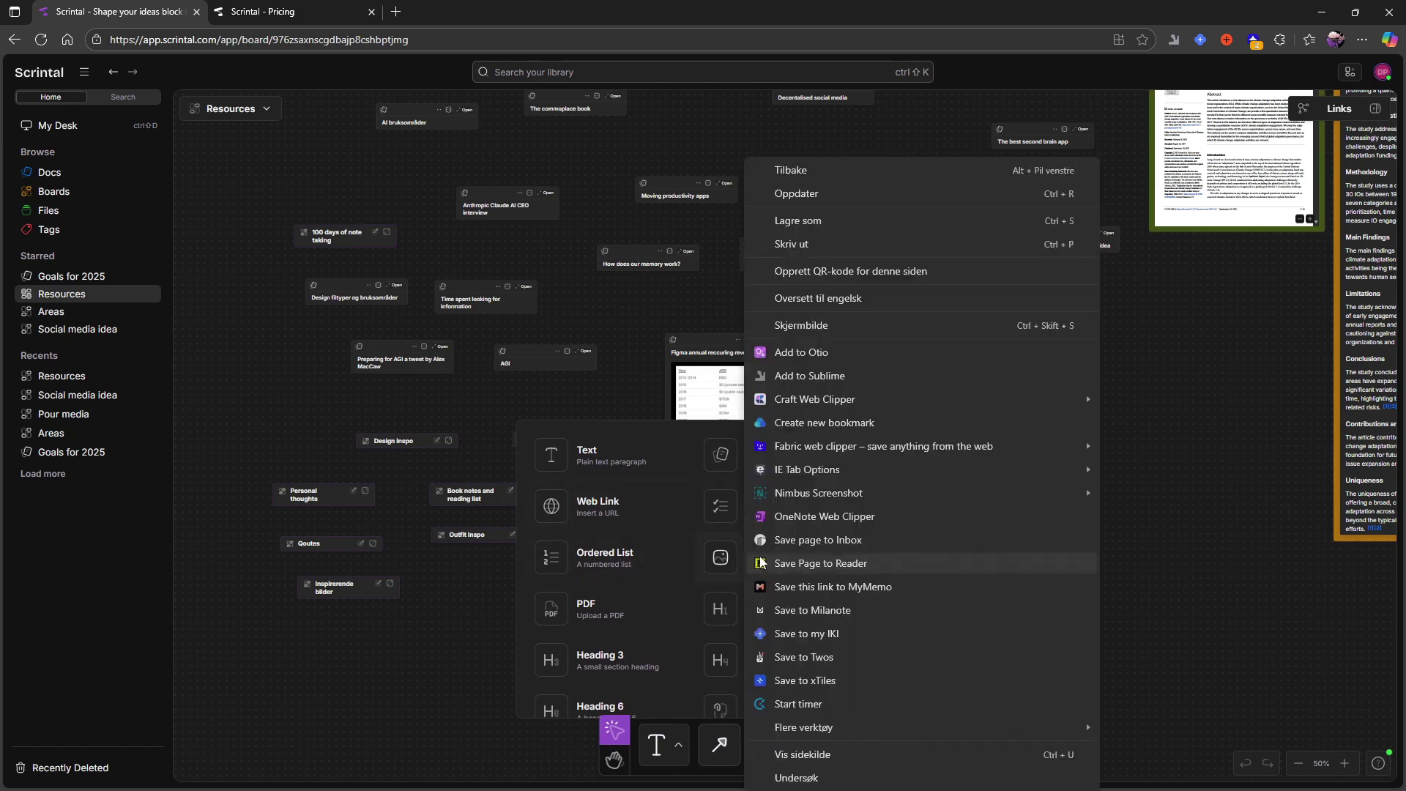
key("Escape")
left_click(715, 555)
left_click(996, 572)
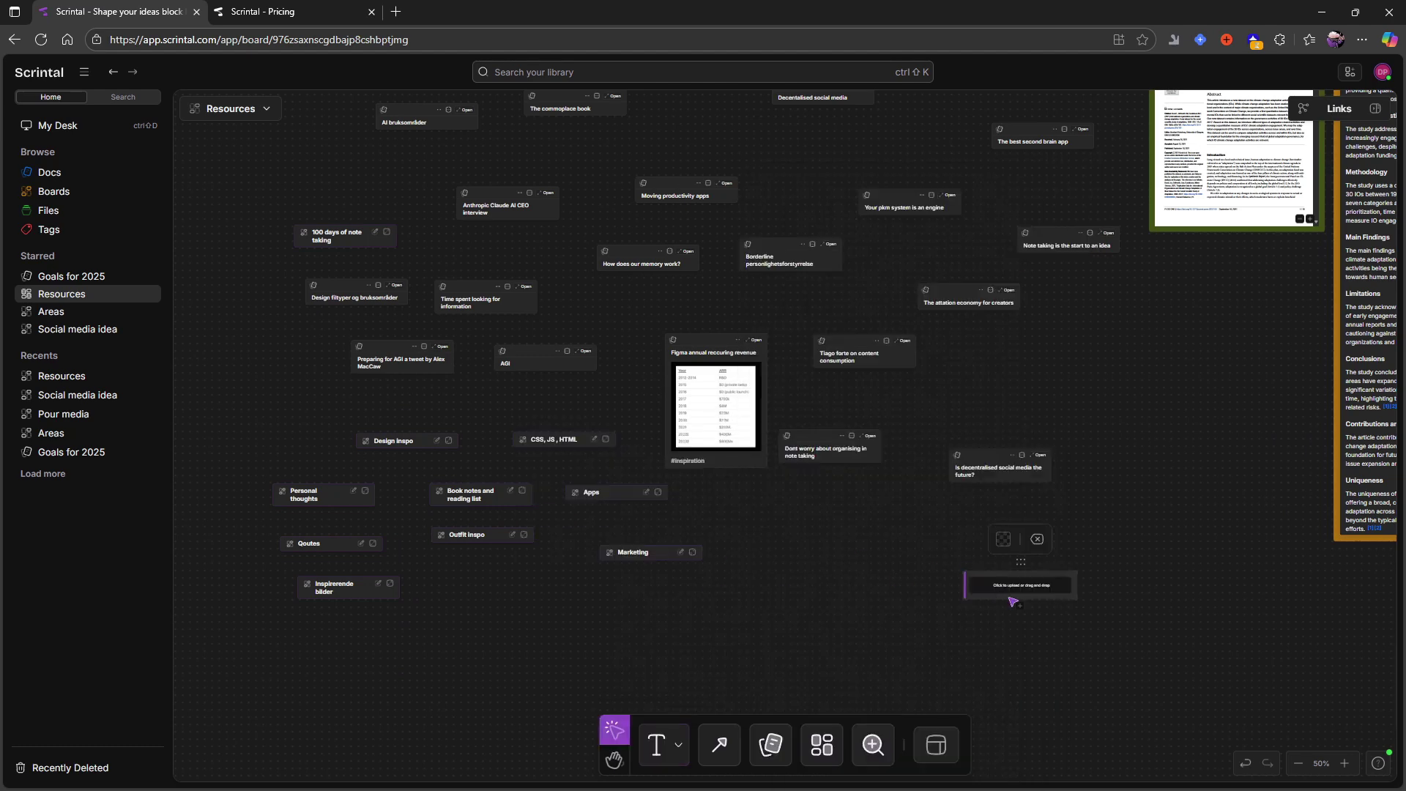
left_click(1036, 539)
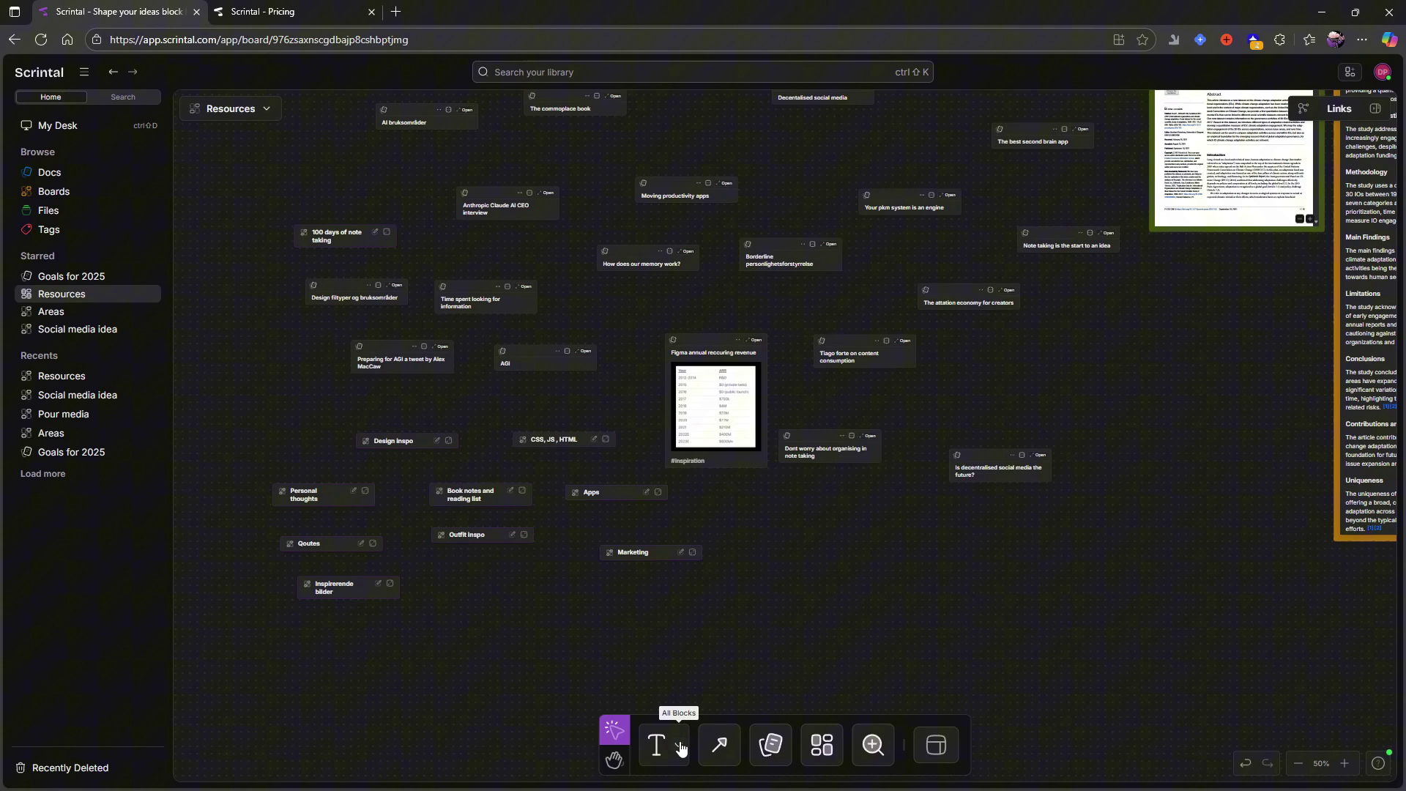
Place a code block on the canvas, then box-select it and delete it
left_click(680, 747)
scroll(769, 582, "down", 1)
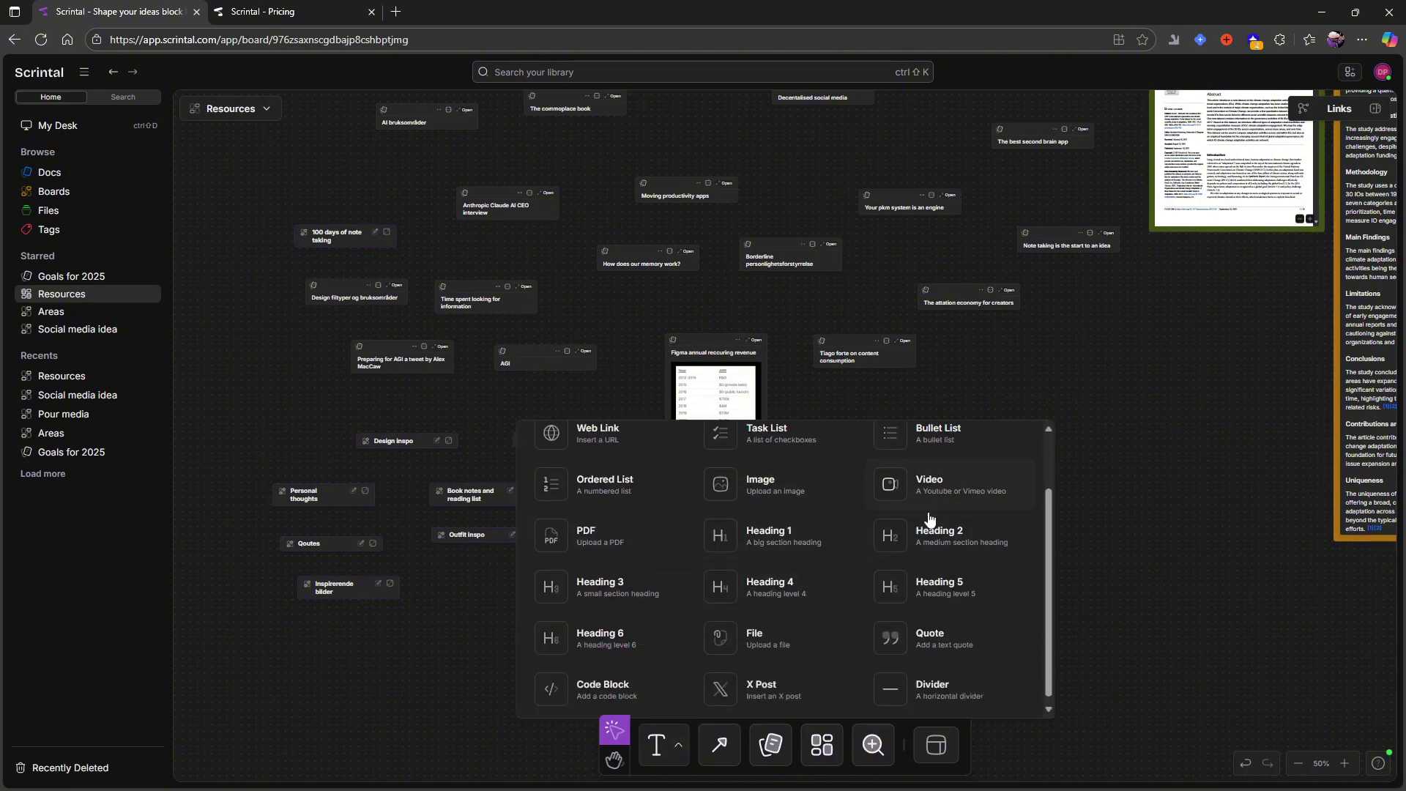
left_click(643, 685)
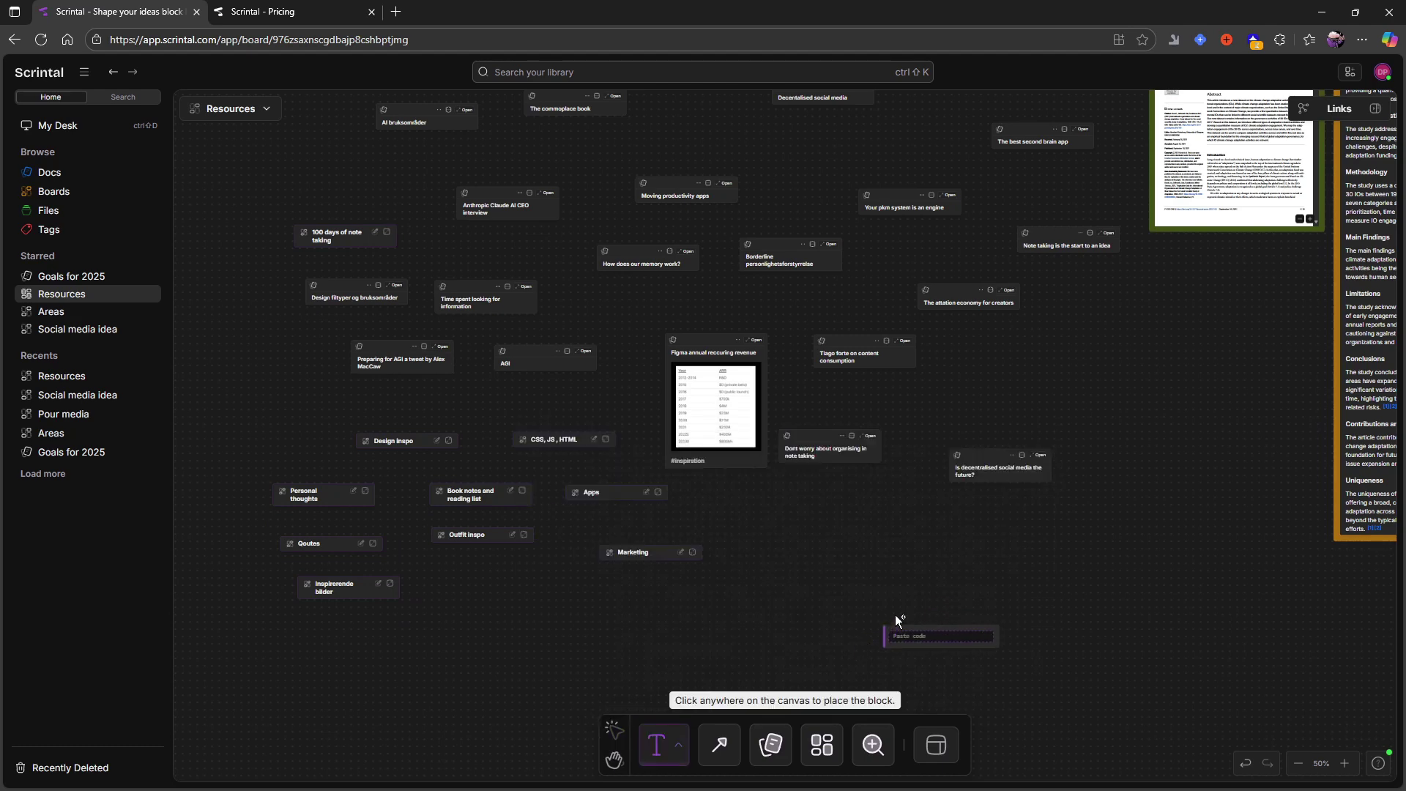
left_click(906, 614)
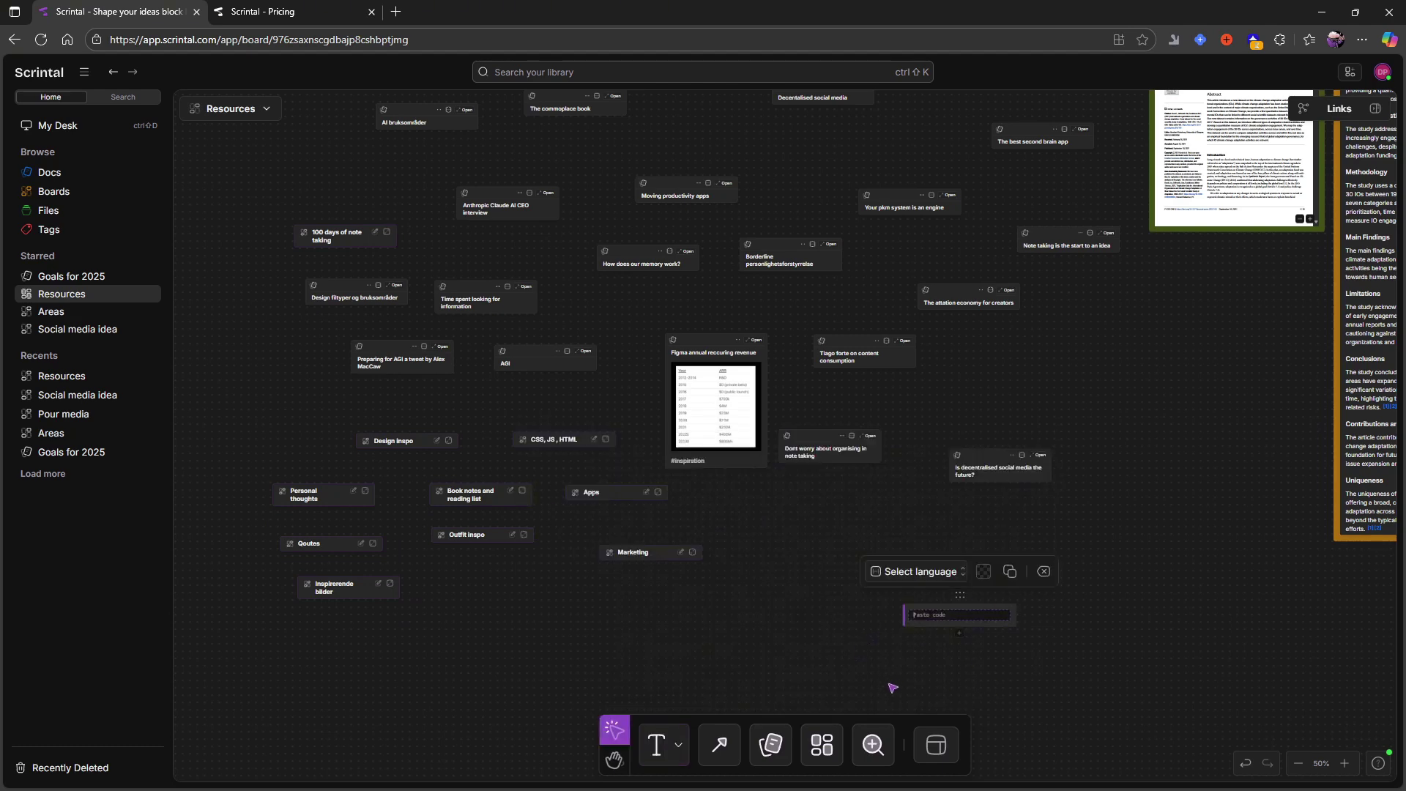
left_click_drag(853, 648, 1011, 593)
key("Delete")
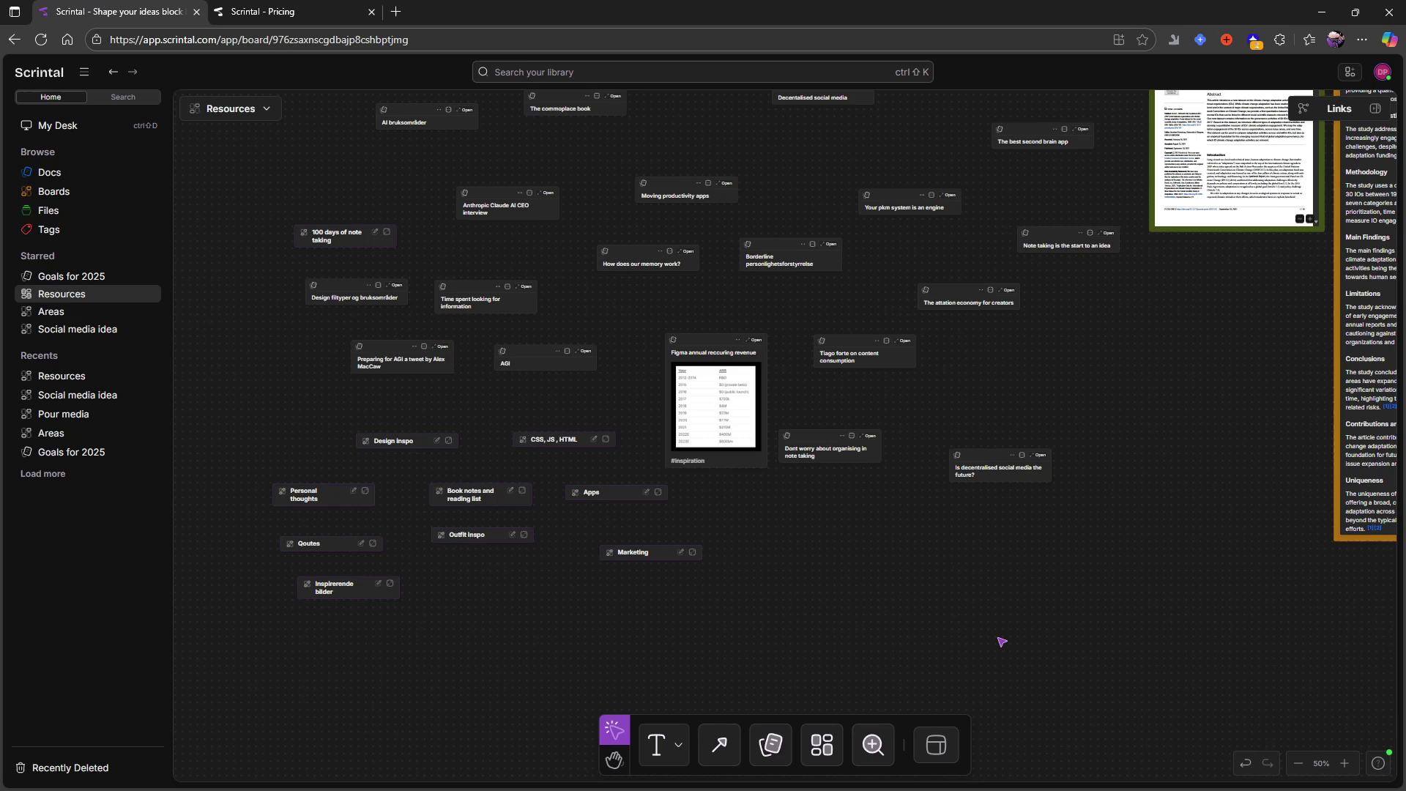
Drop a copy of the 'Dont worry about organising' card into the Figma card and zoom to 100%
left_click(646, 492)
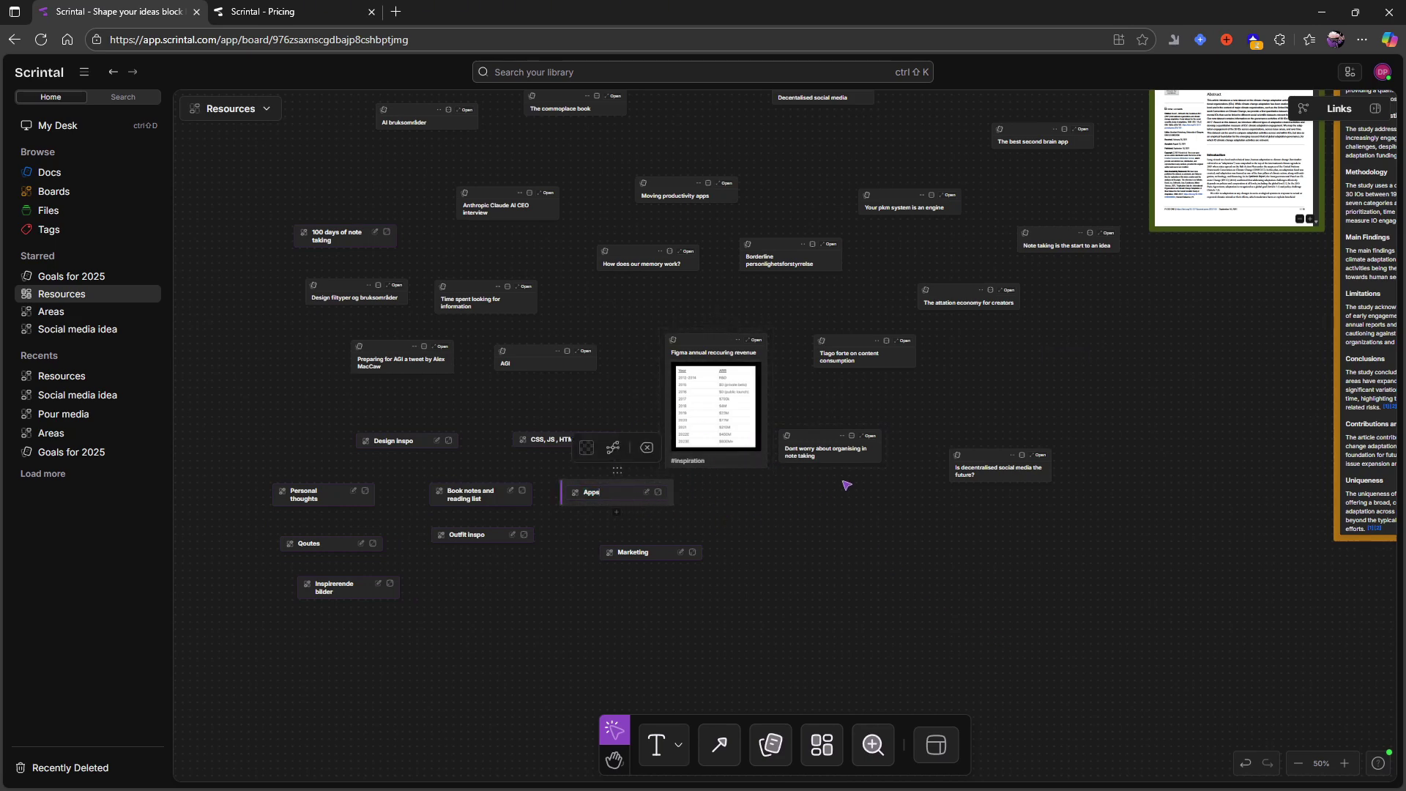
left_click_drag(827, 441, 811, 507)
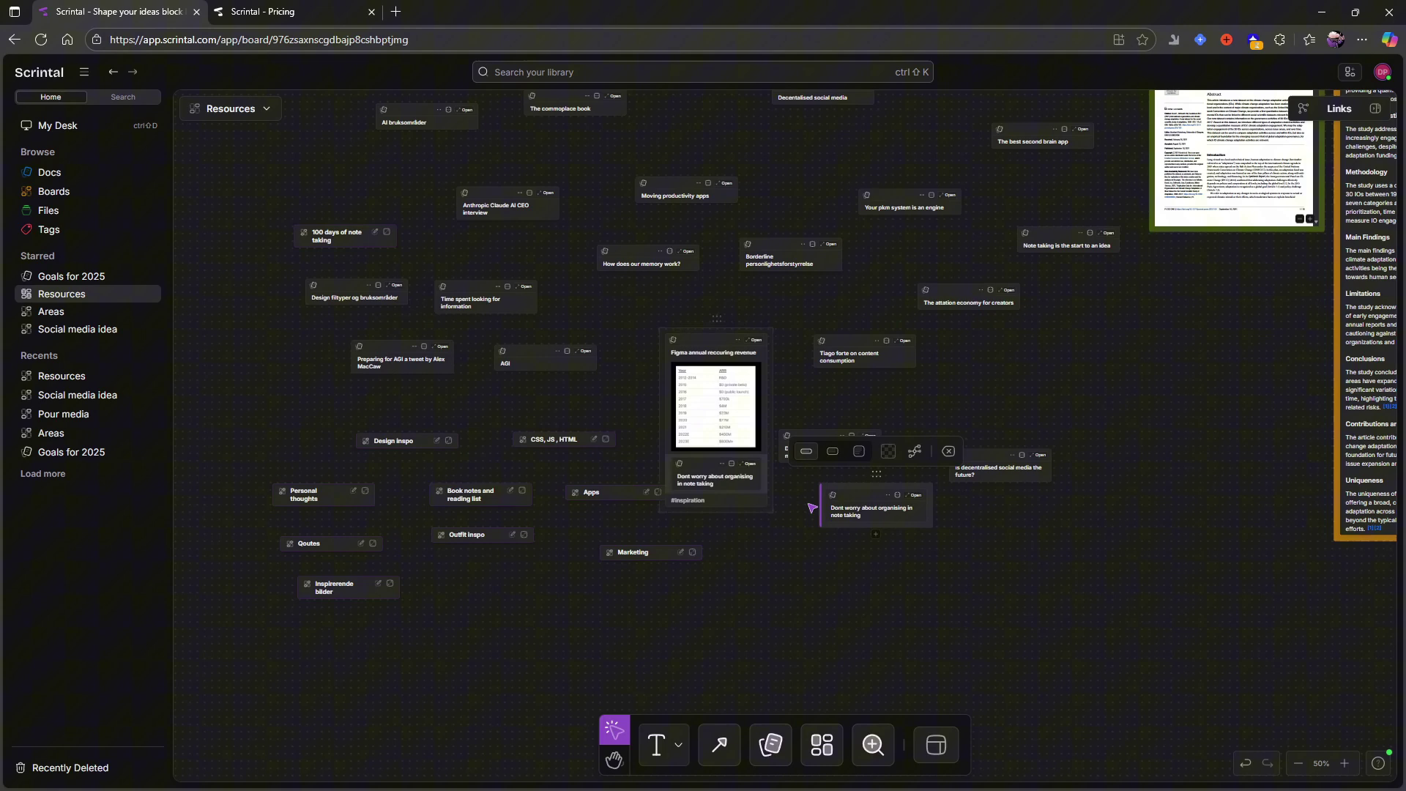
left_click(806, 572)
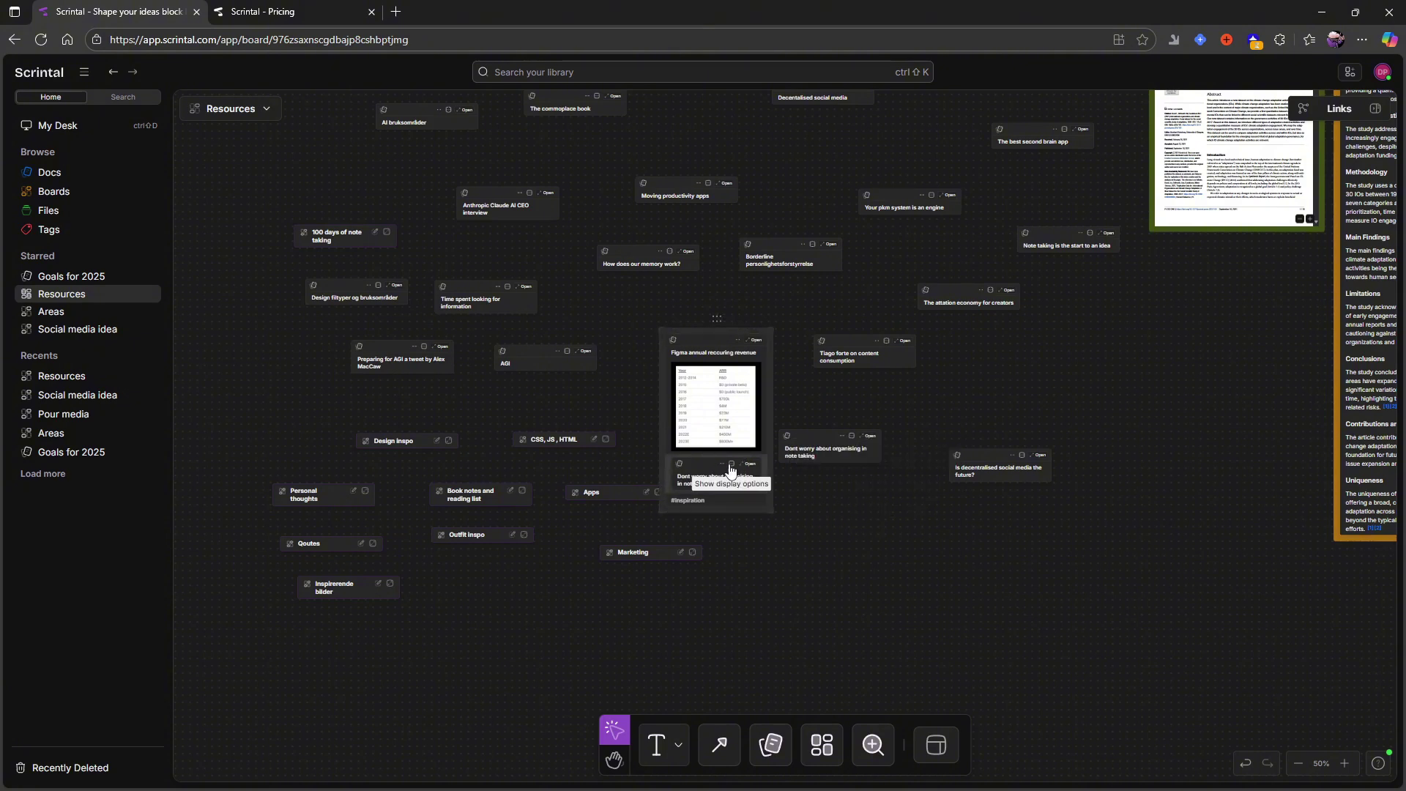
left_click(675, 470)
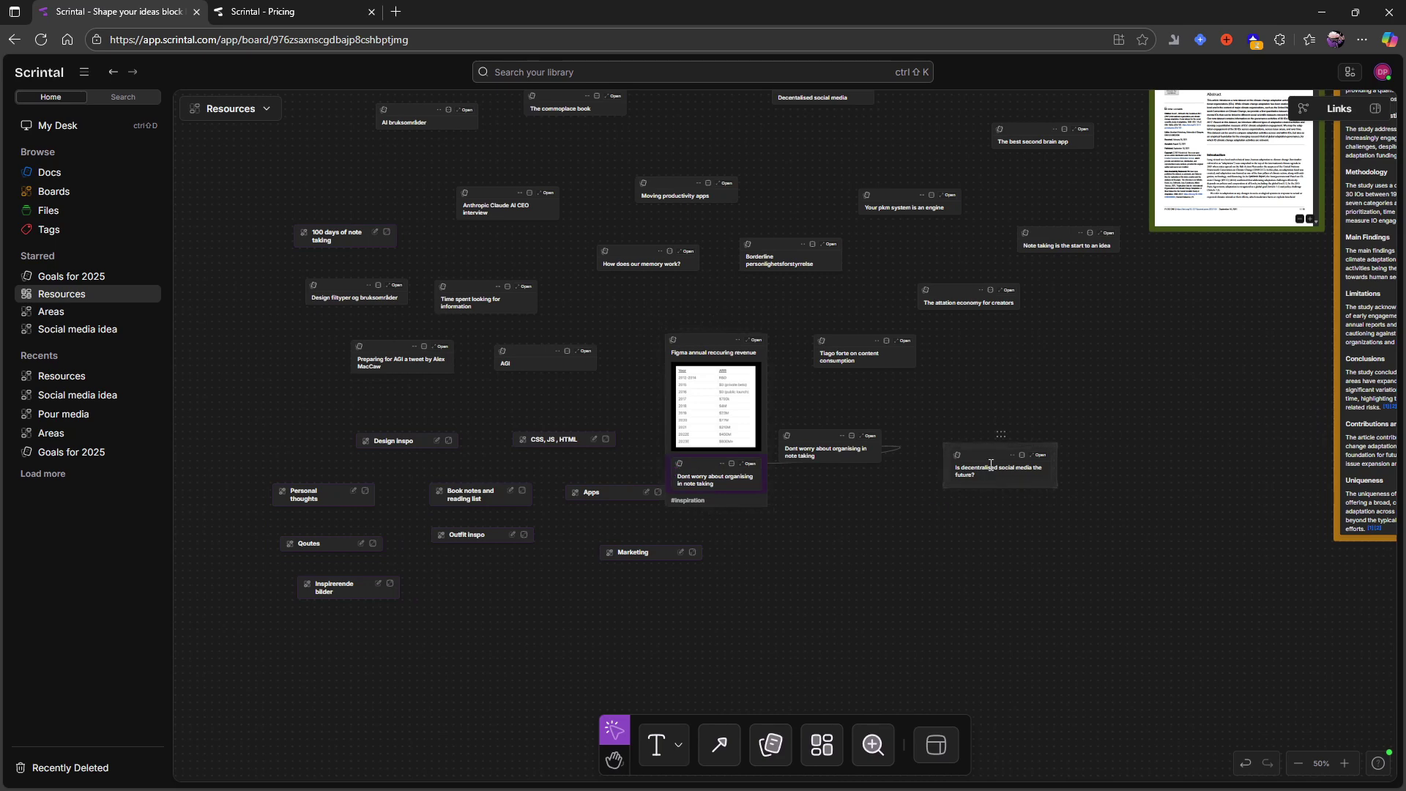
key("shift+0")
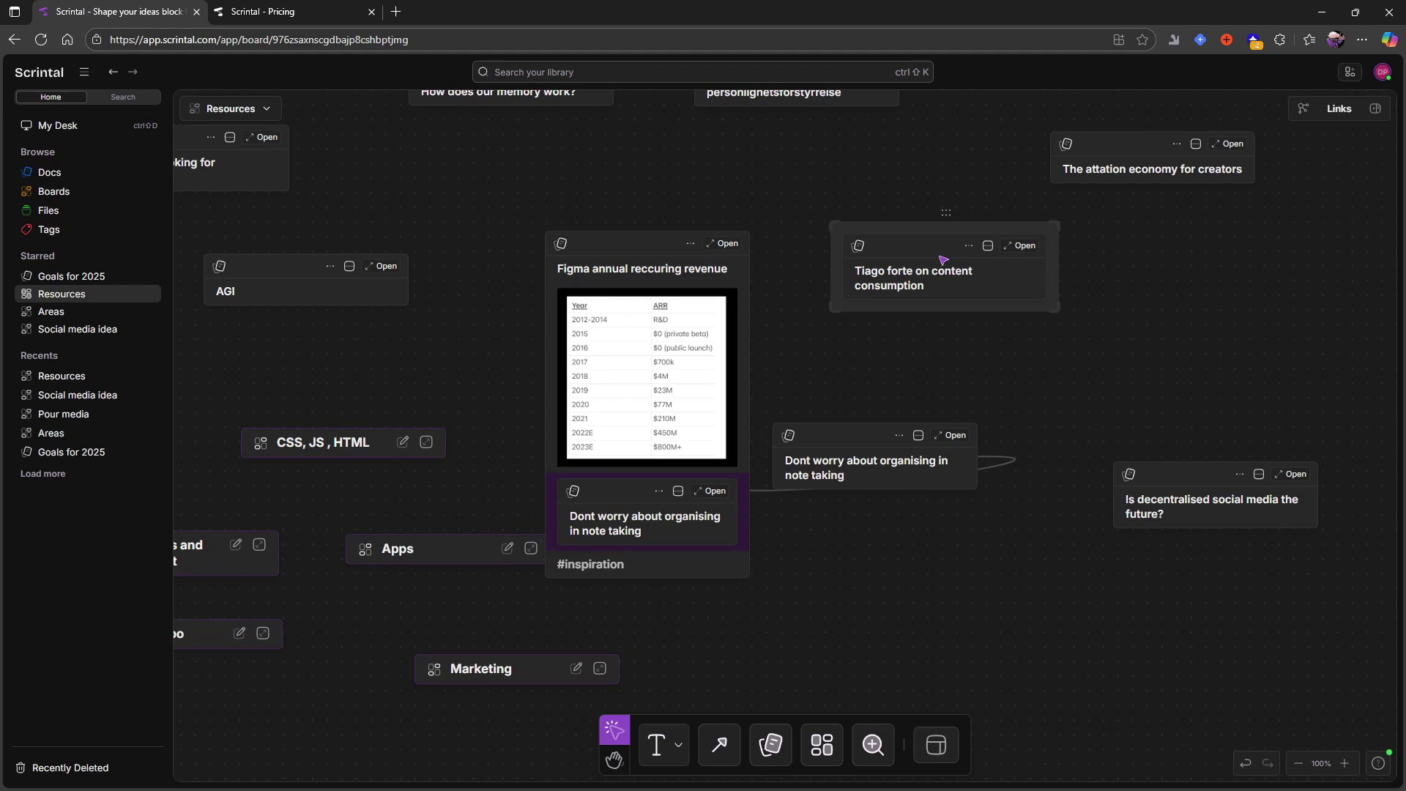
Display the Tiago forte card as a Snippet and nest the Dont worry card inside it
left_click(988, 246)
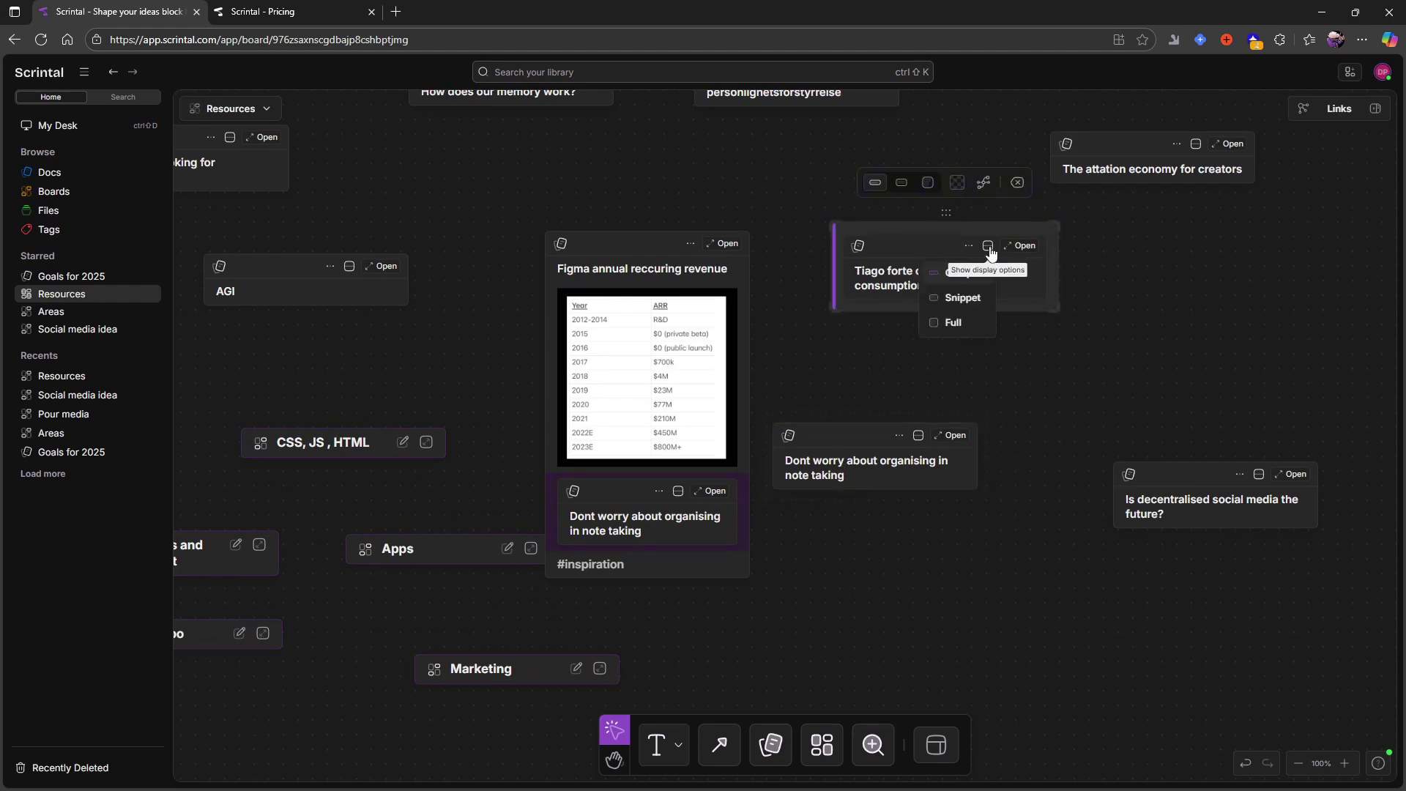
left_click(970, 300)
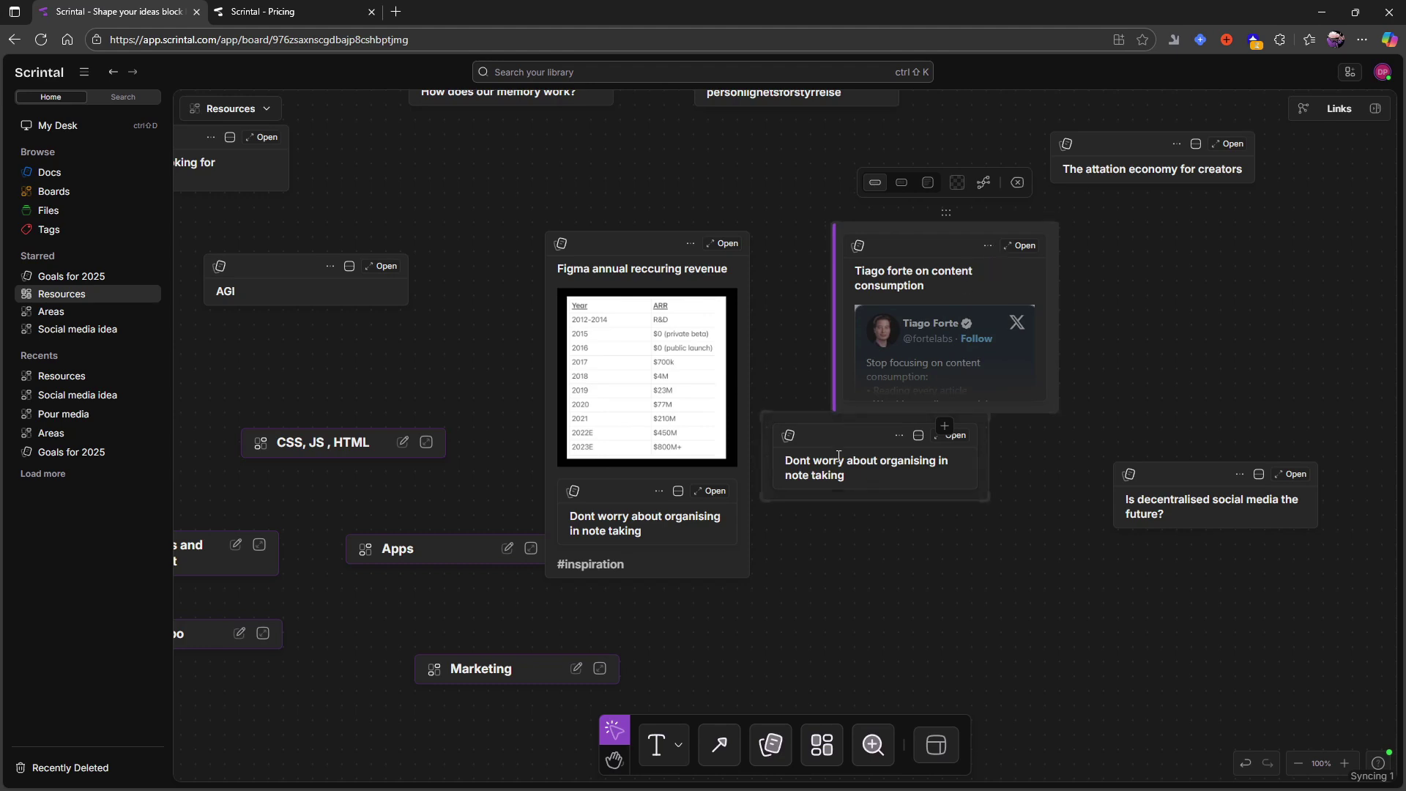
left_click_drag(850, 445, 929, 411)
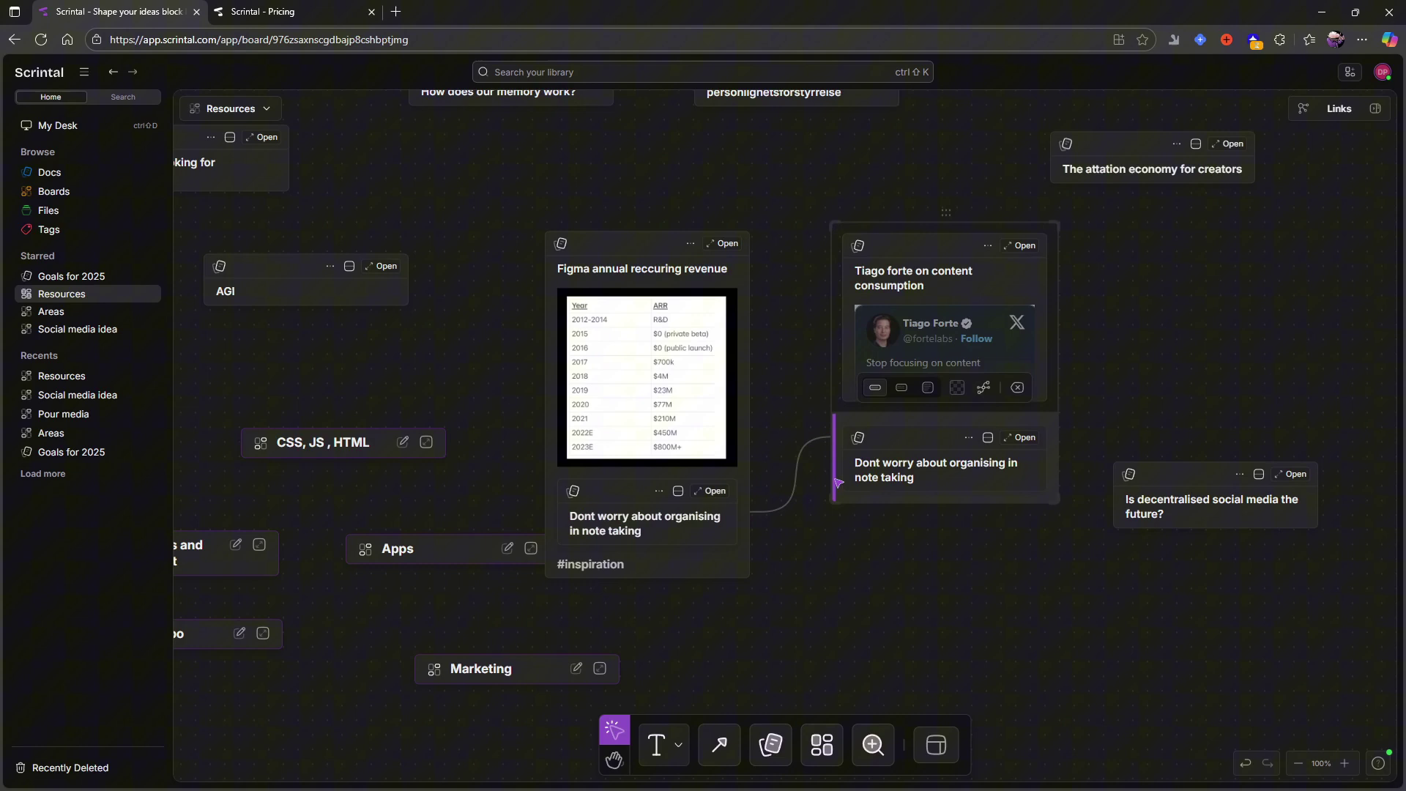
Draw a connector to 'Is decentralised social media the future?', delete it, then undo to restore the link
left_click(719, 745)
left_click_drag(746, 551, 1095, 475)
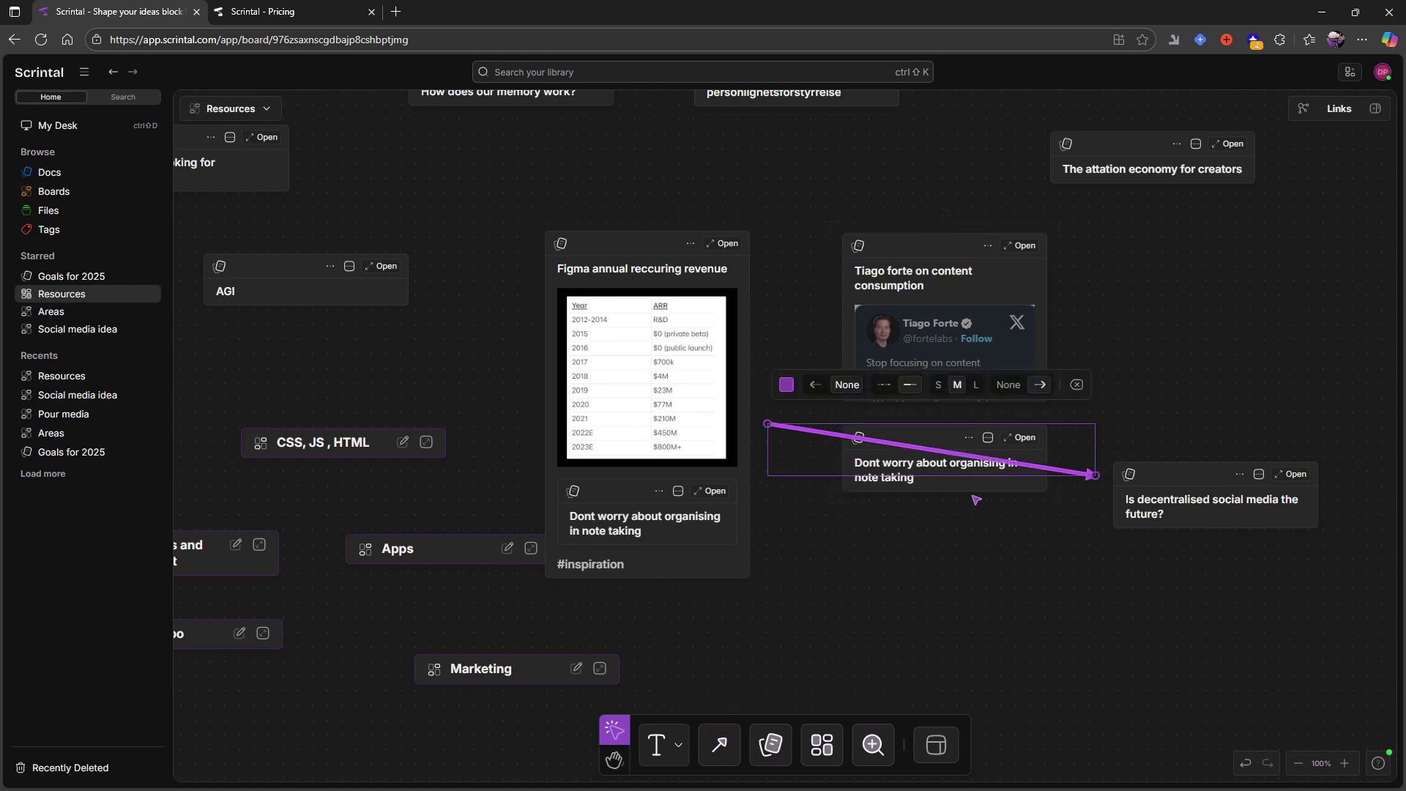
key("Delete")
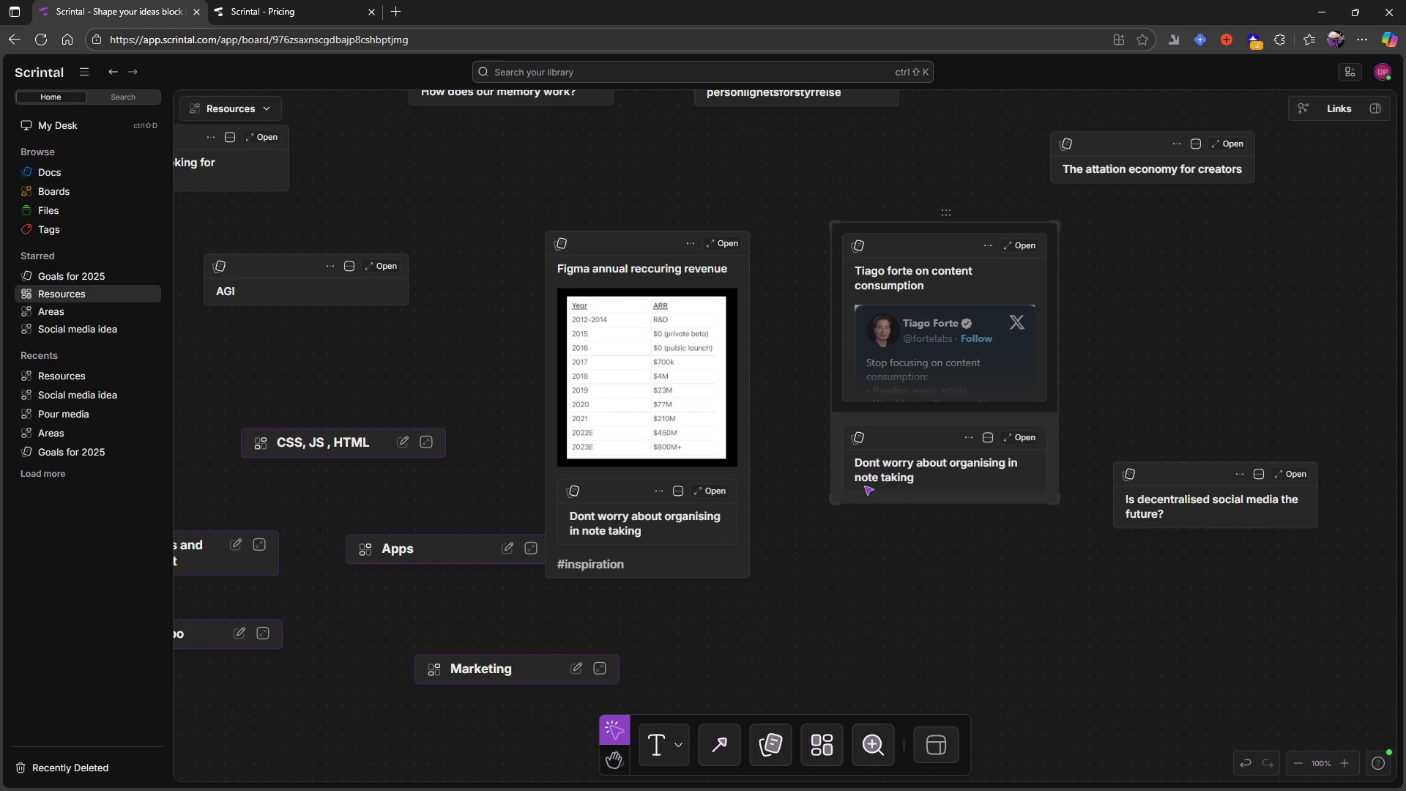
key("ctrl+z")
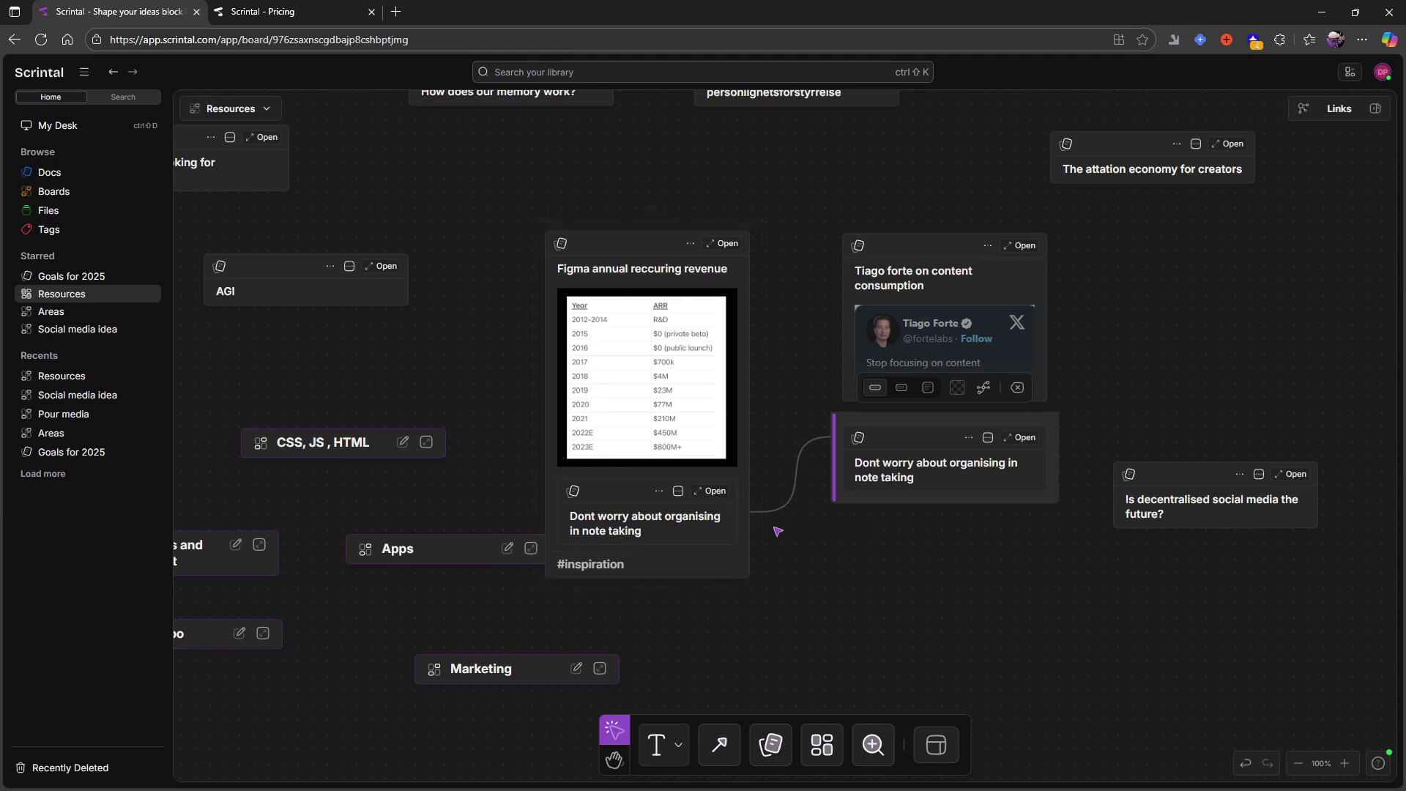
scroll(778, 531, "down", 5)
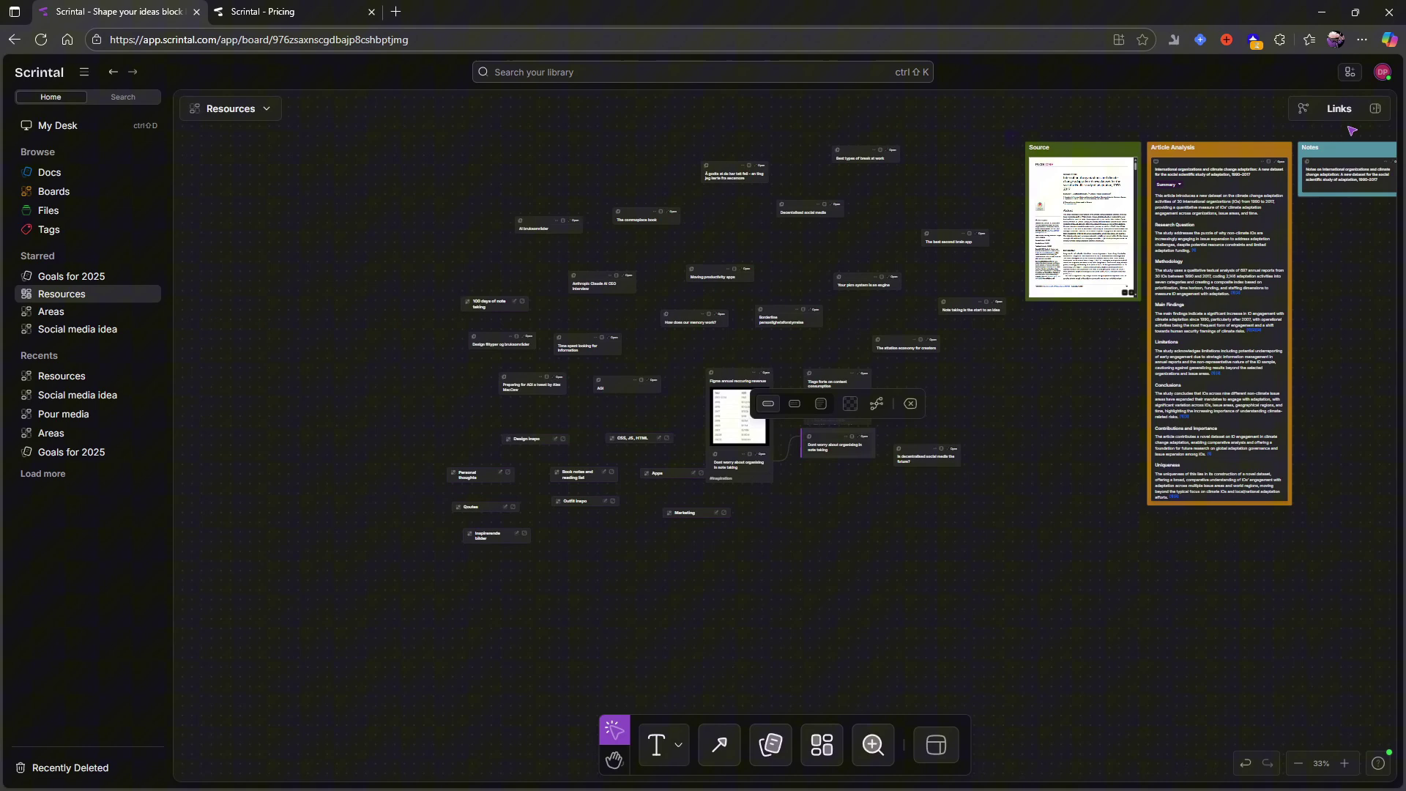
left_click(1336, 116)
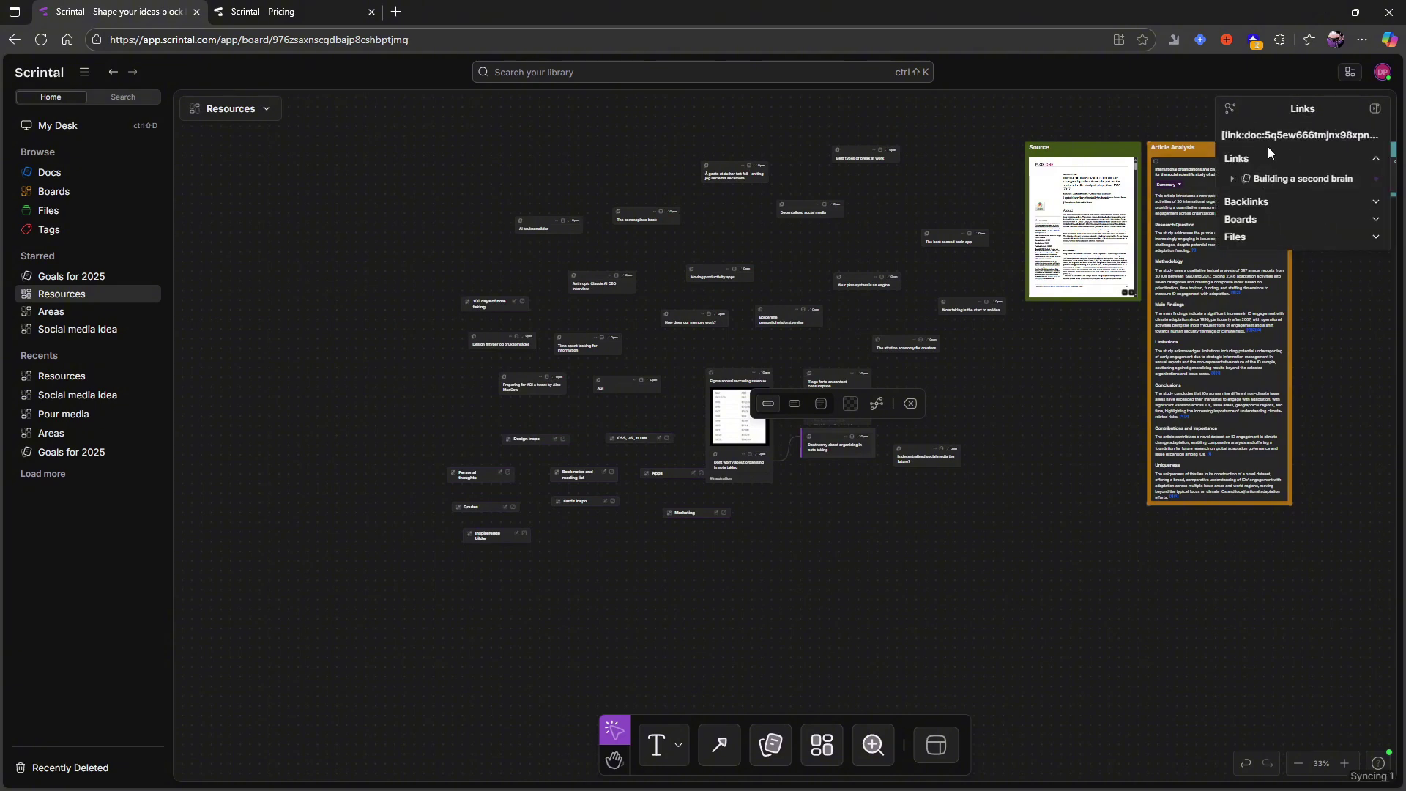
left_click(1302, 109)
scroll(749, 480, "up", 2)
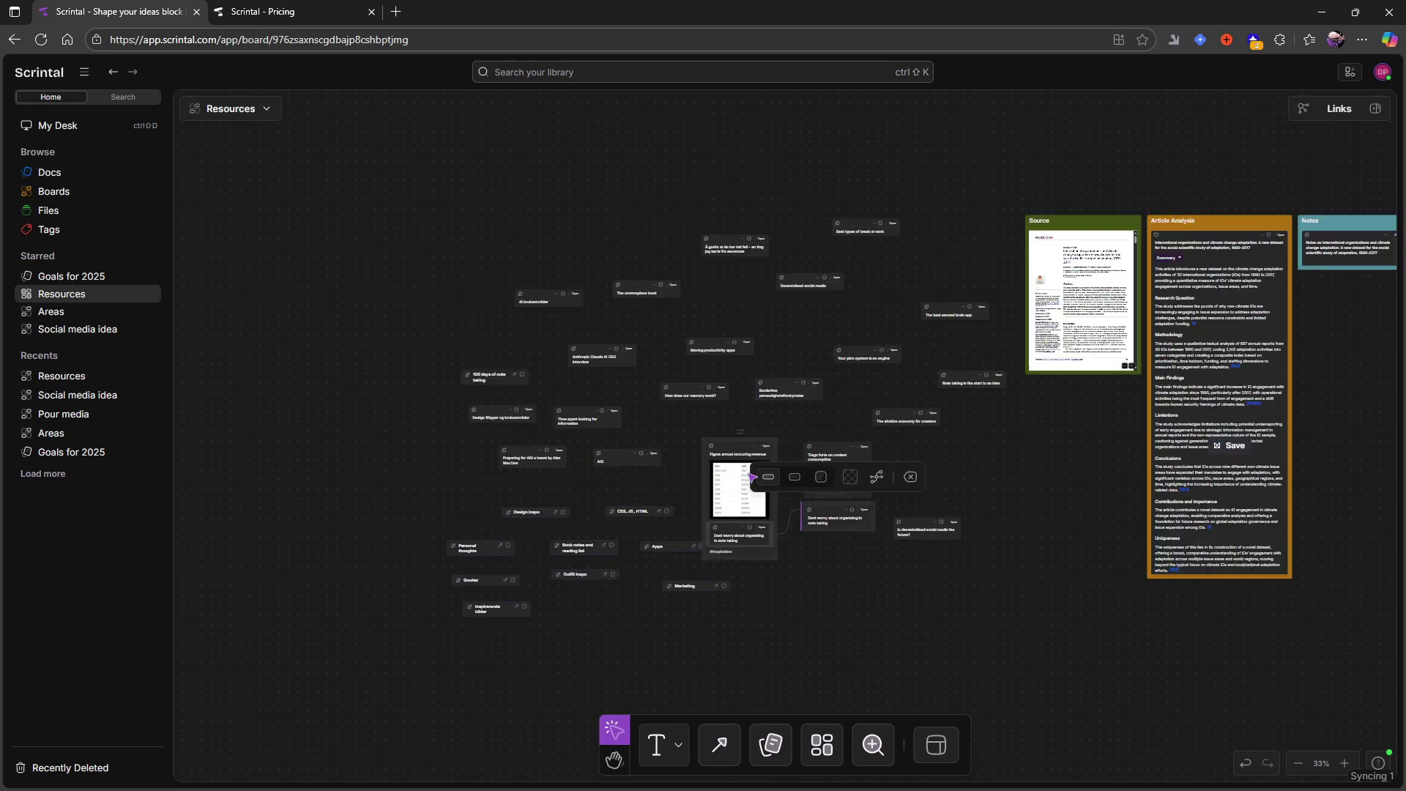
scroll(813, 432, "right", 4)
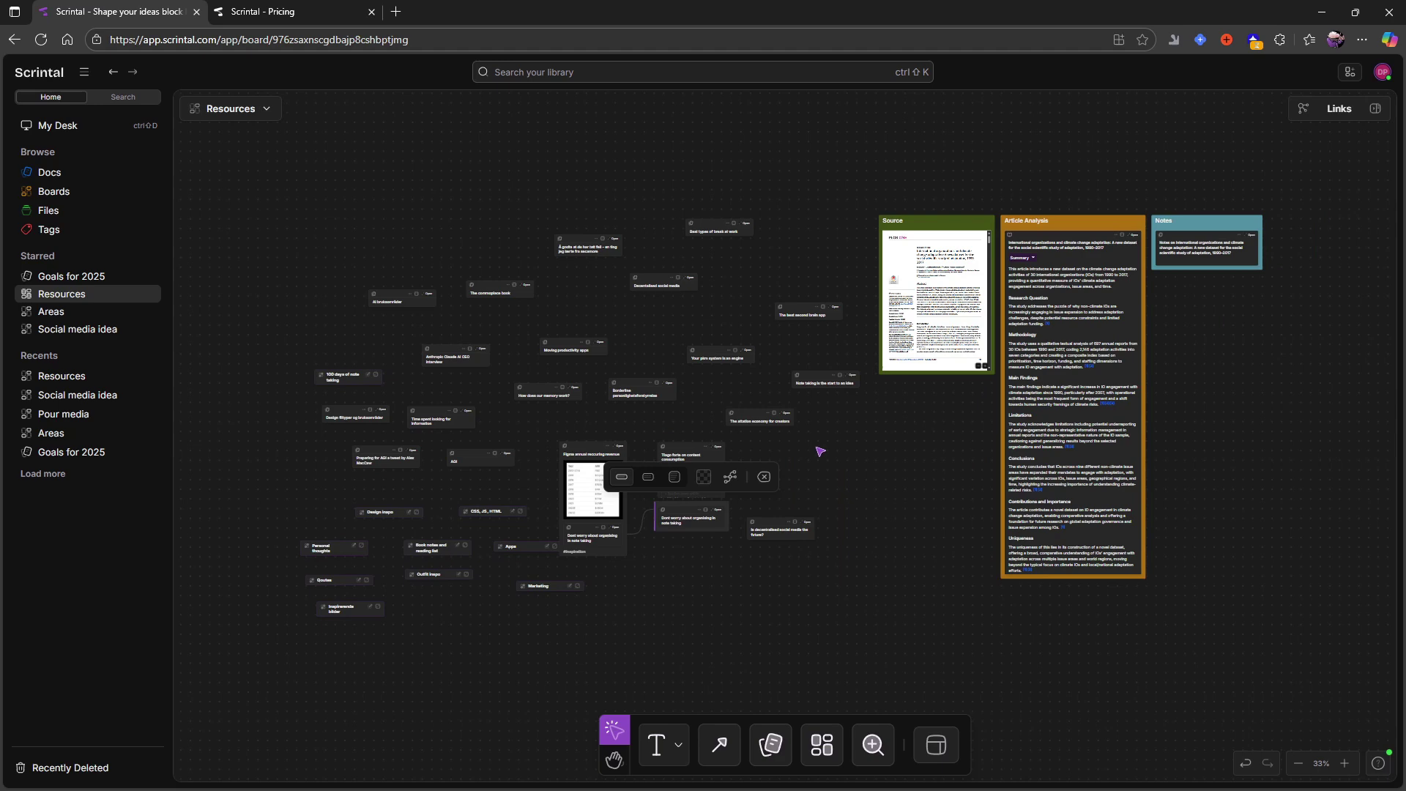
scroll(622, 531, "up", 2)
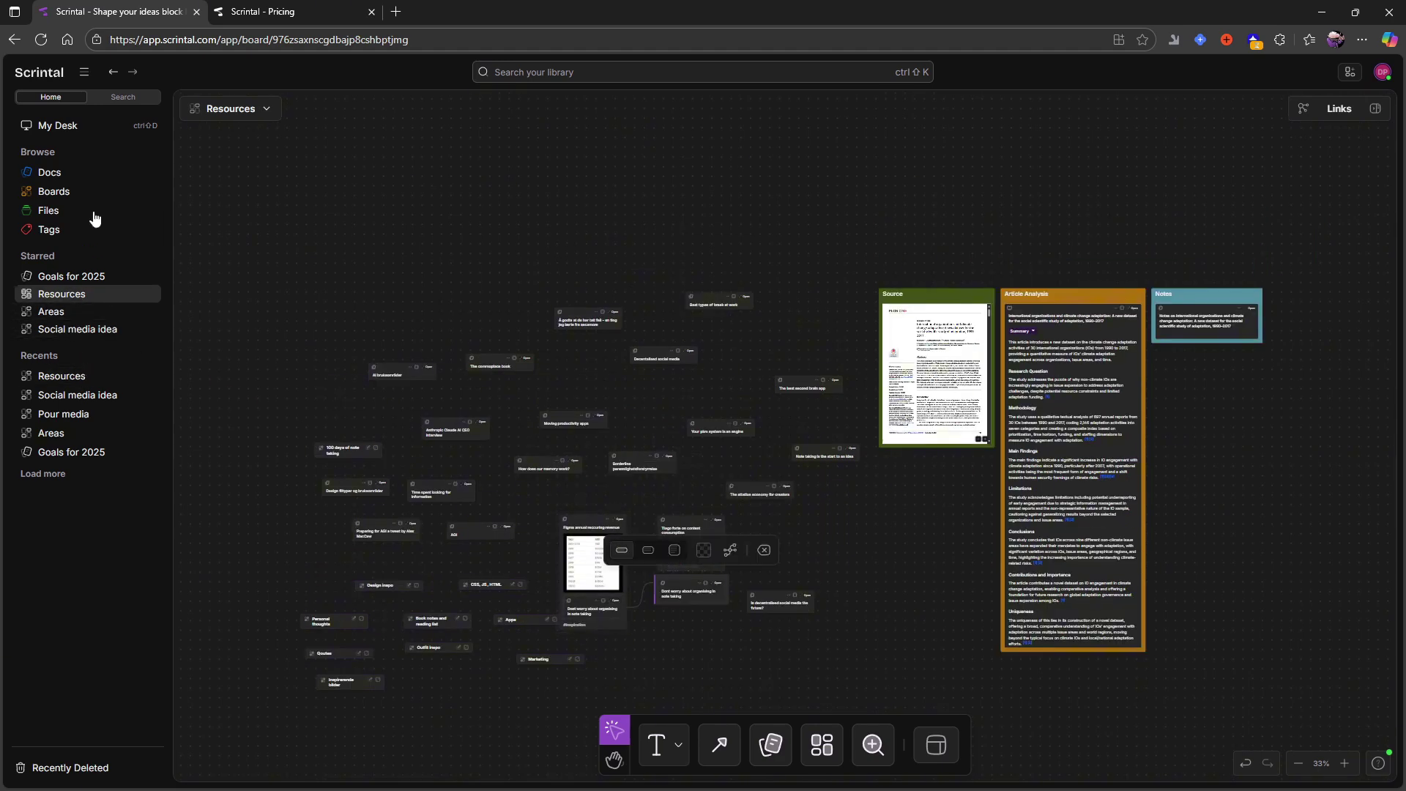
left_click(90, 125)
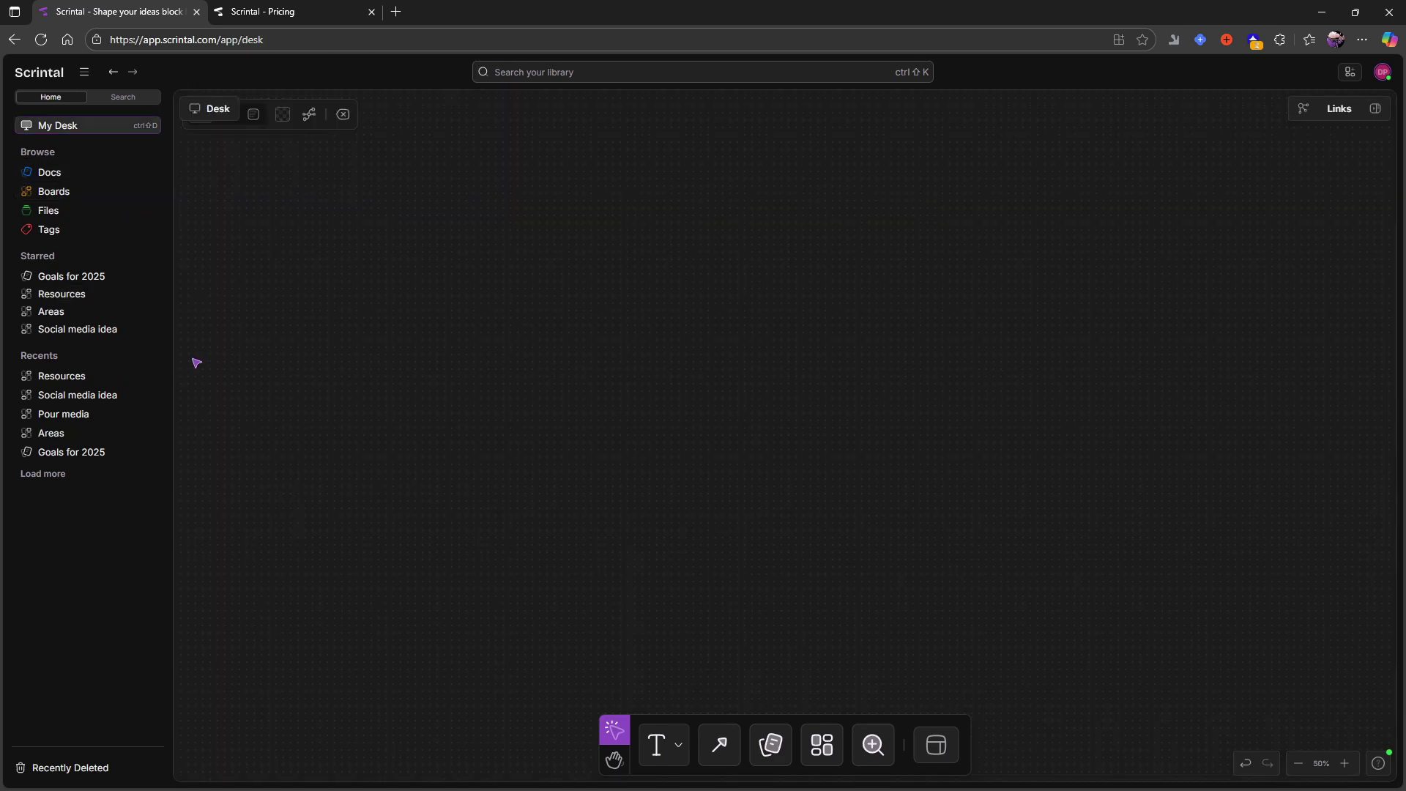
left_click(96, 295)
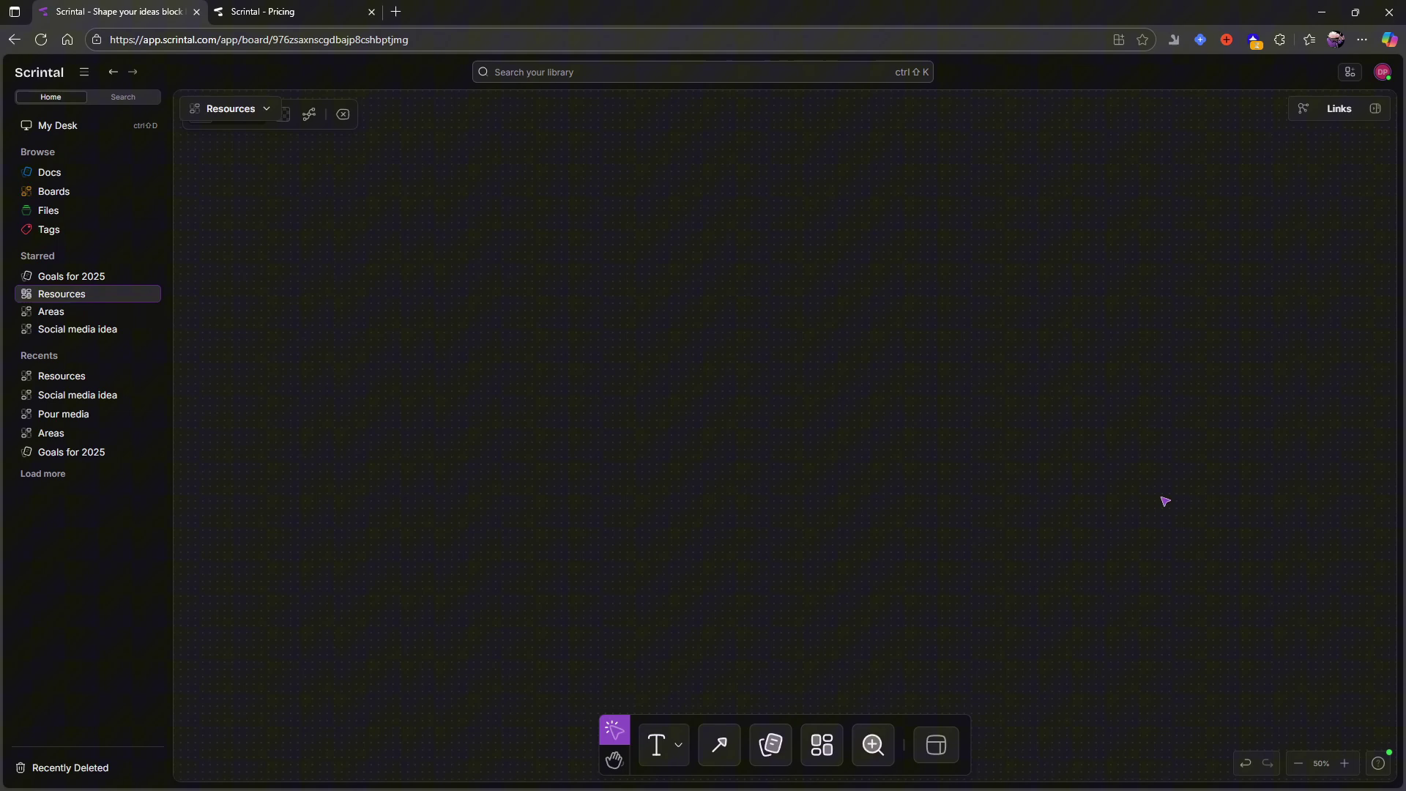
Pan to the columns, reset browser zoom, and zoom the board from 50% up to 100%
scroll(1316, 525, "up", 4)
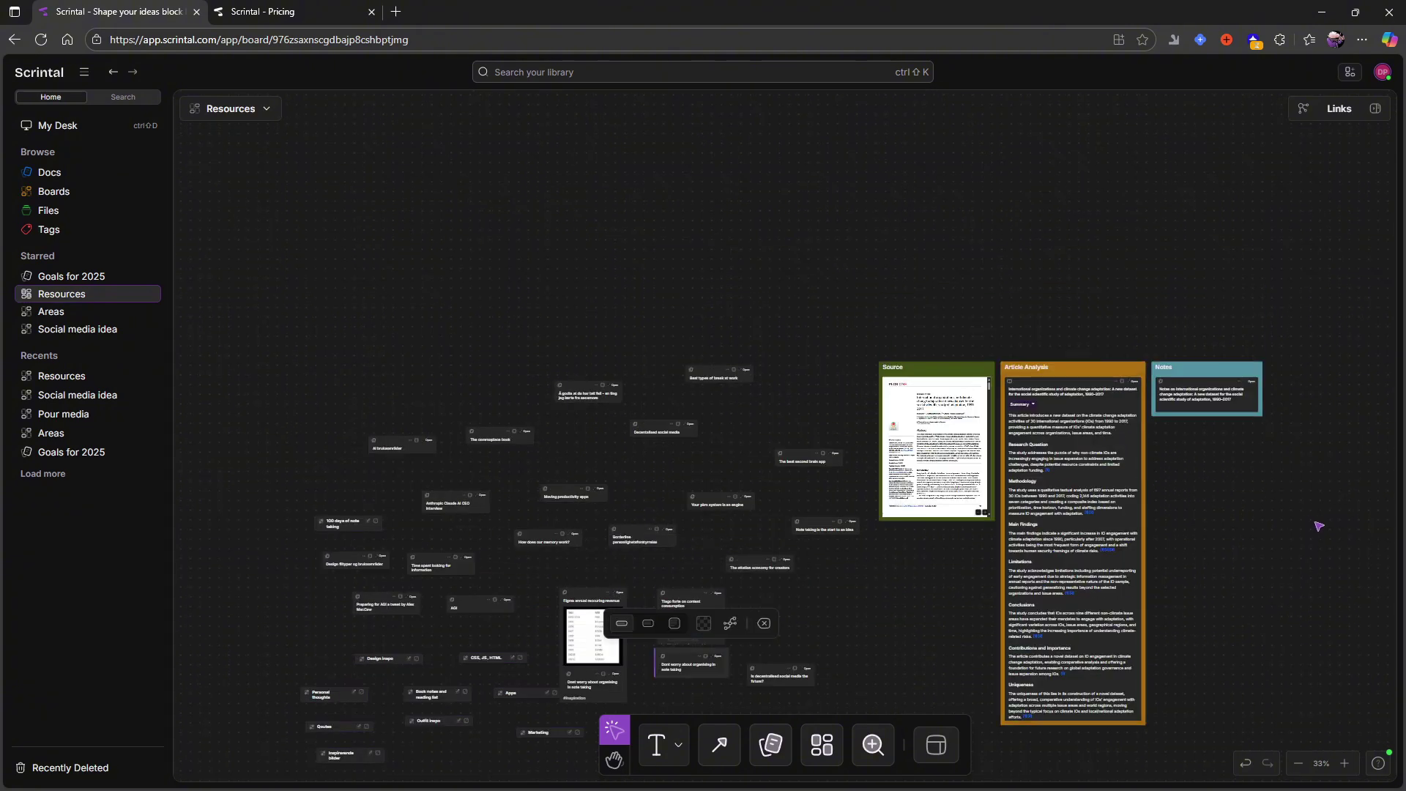
scroll(1355, 590, "left", 6)
scroll(1344, 597, "right", 14)
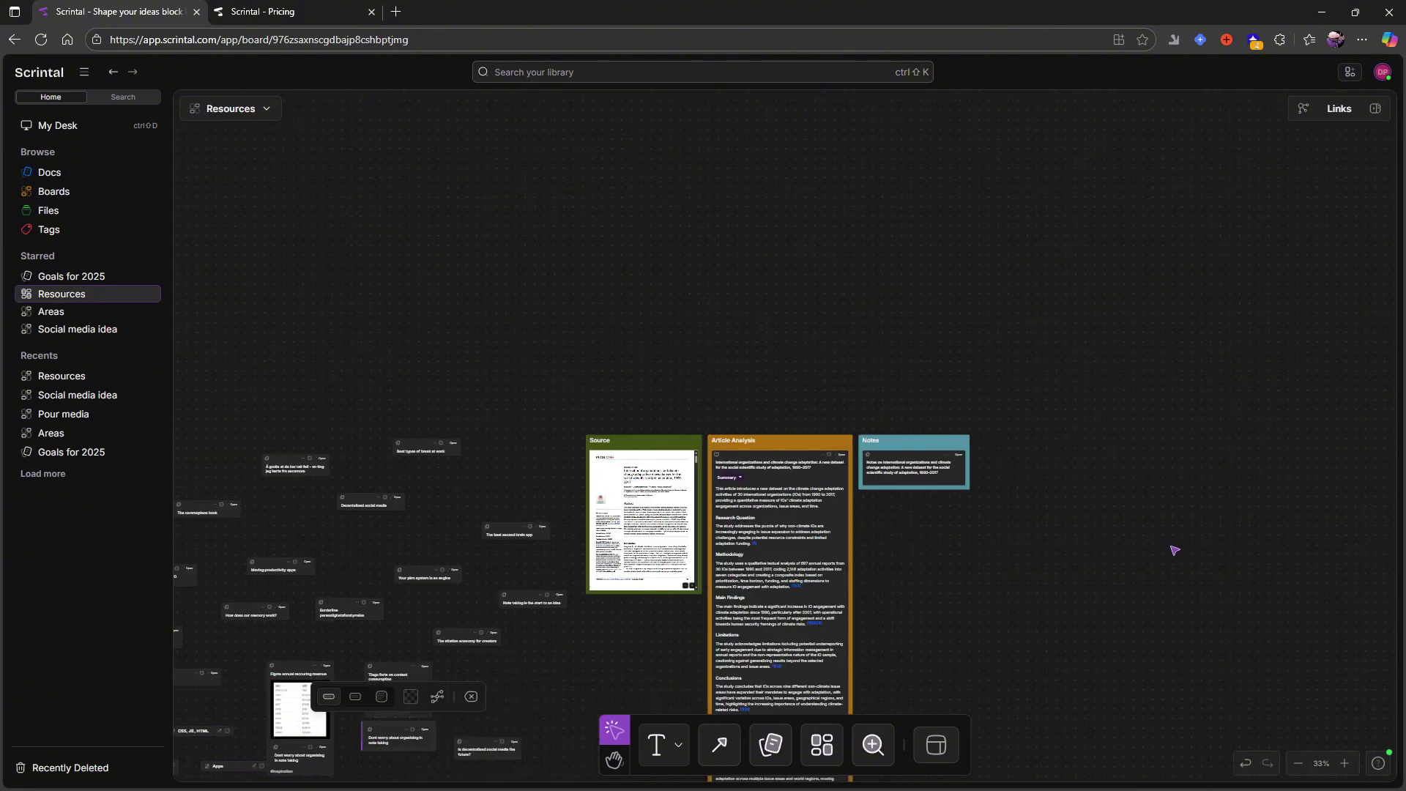
scroll(1172, 549, "down", 4)
key("ctrl+plus")
key("ctrl+plus")
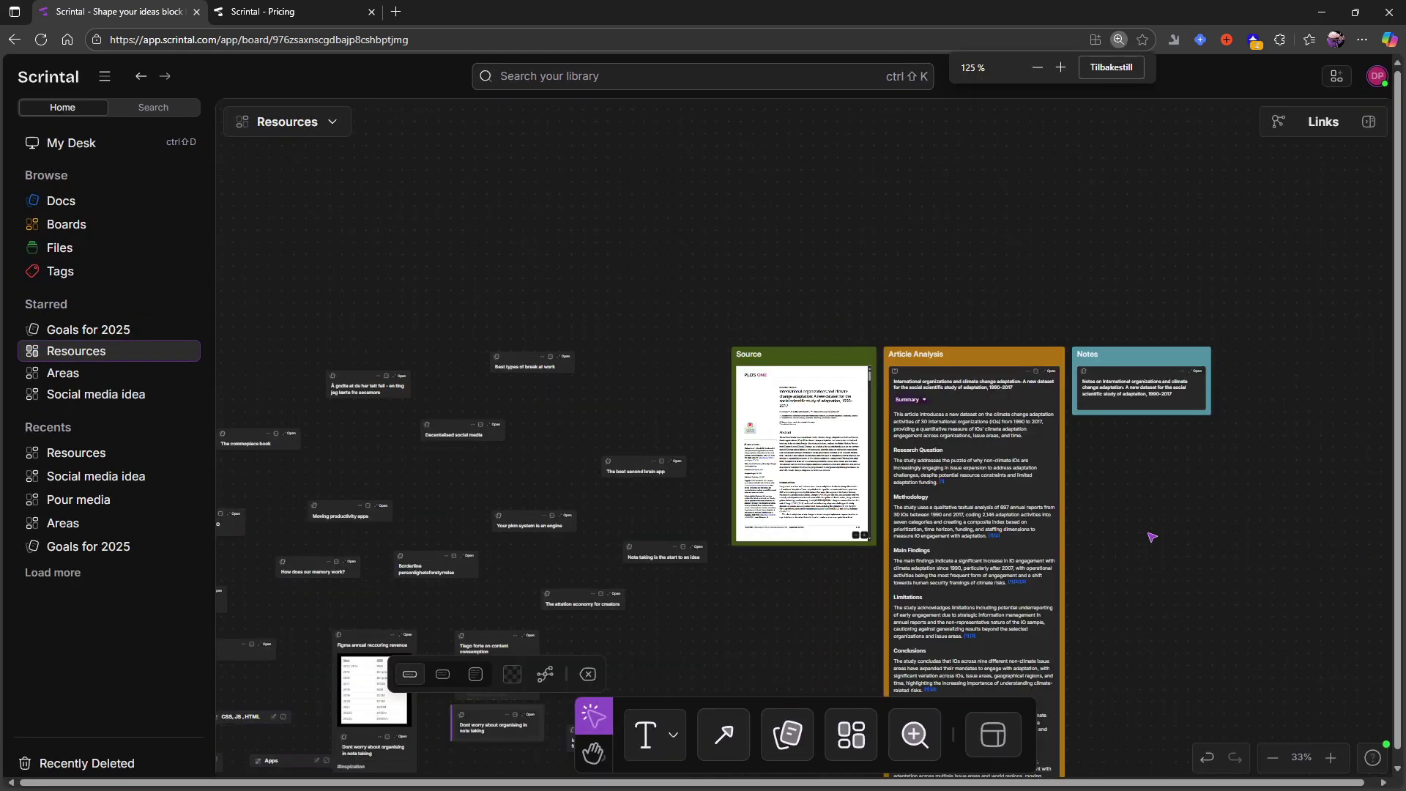
left_click(1111, 67)
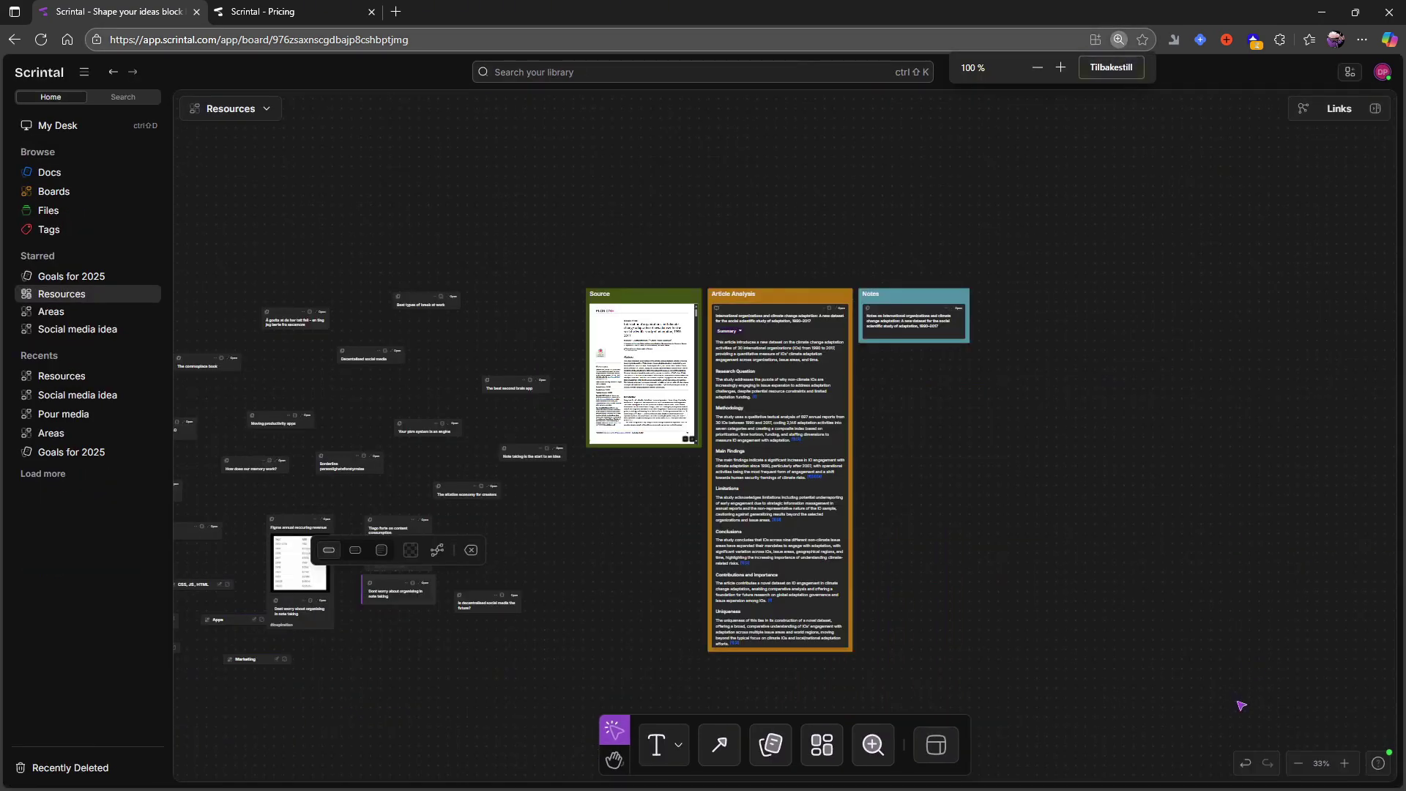
left_click(1345, 763)
left_click(1345, 763)
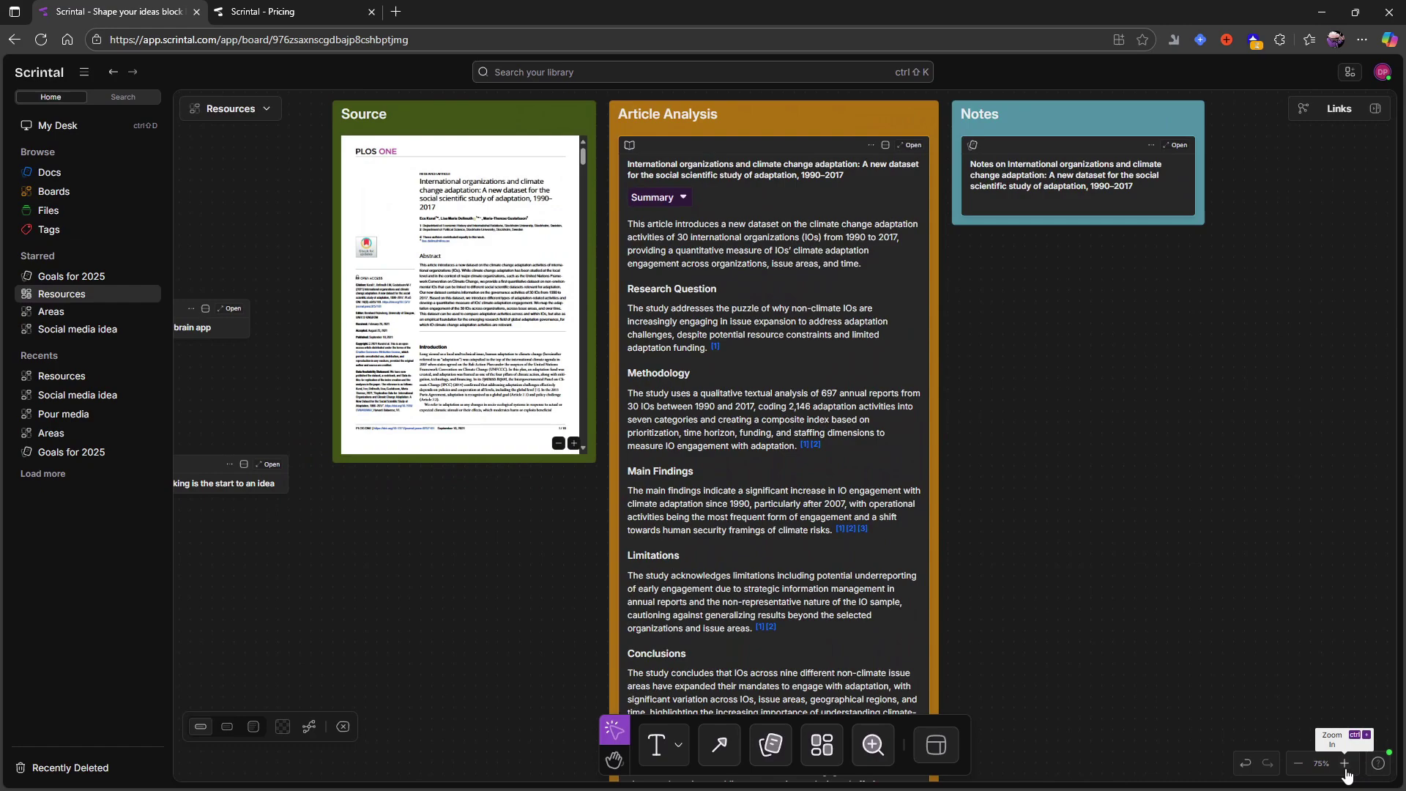
left_click(1345, 763)
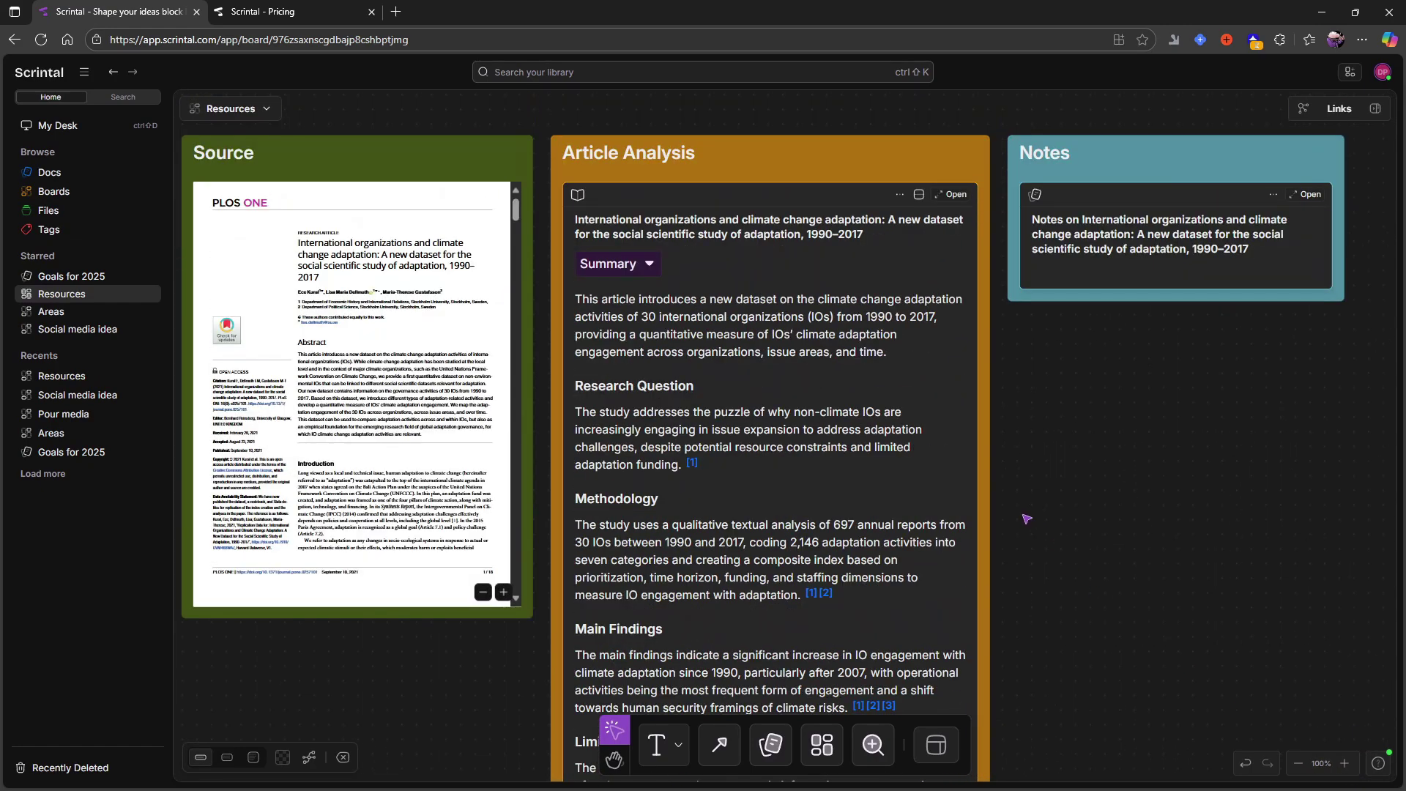